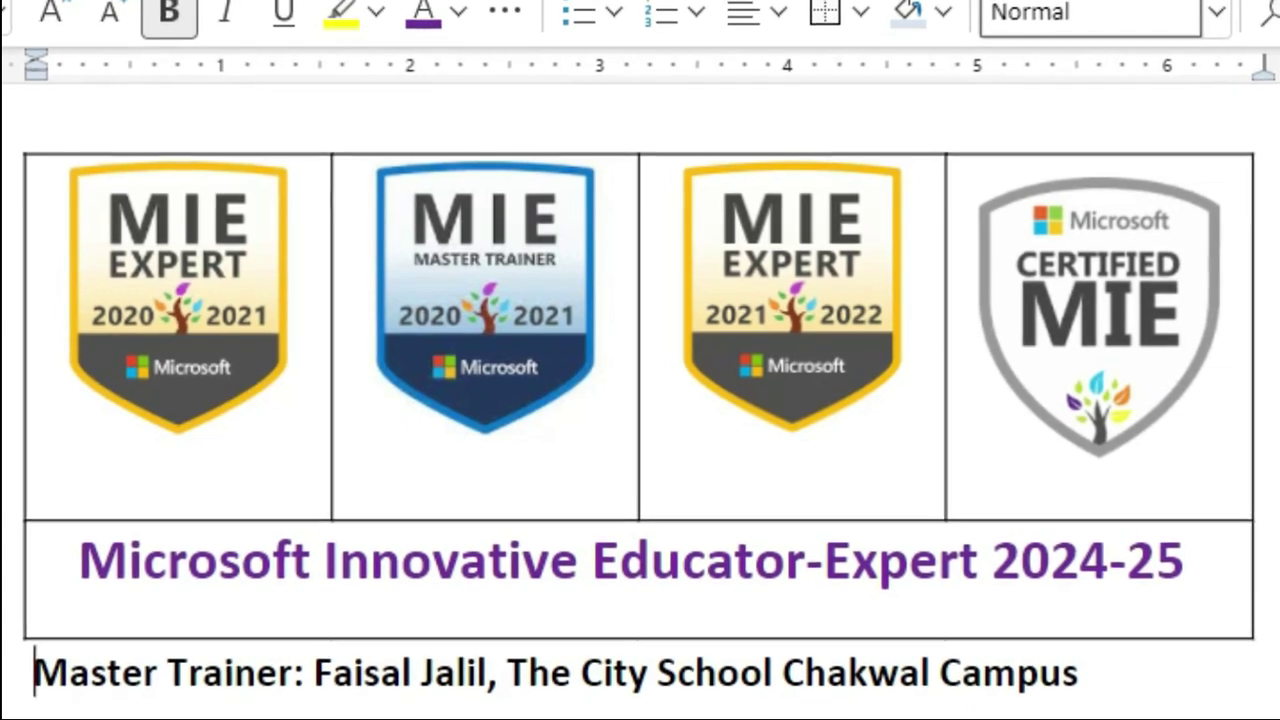
Review the learning path links and nomination tool addresses in the MIEE Learning Paths Links document.
{"action": "scroll", "coordinate": [640, 430], "scroll_direction": "up", "scroll_amount": 10}
{"action": "scroll", "coordinate": [640, 430], "scroll_direction": "up", "scroll_amount": 1}
{"action": "scroll", "coordinate": [640, 430], "scroll_direction": "down", "scroll_amount": 3}
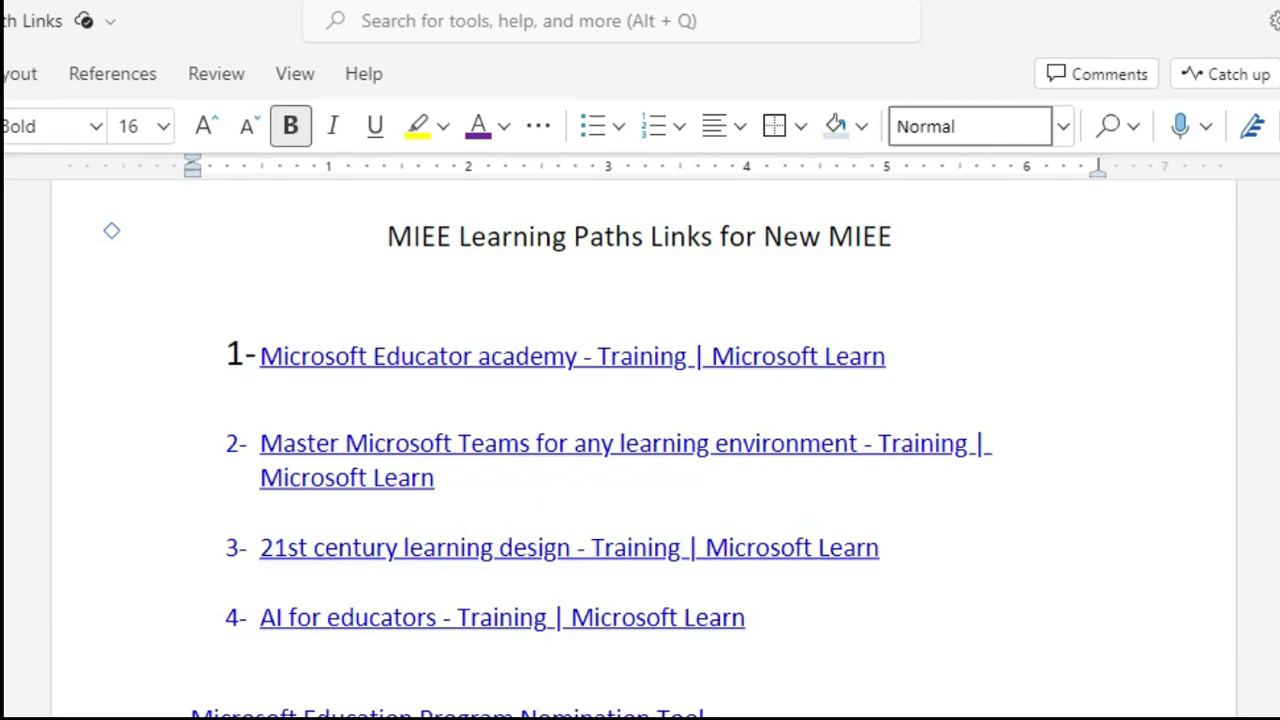
{"action": "scroll", "coordinate": [1029, 449], "scroll_direction": "down", "scroll_amount": 1}
{"action": "scroll", "coordinate": [640, 449], "scroll_direction": "down", "scroll_amount": 5}
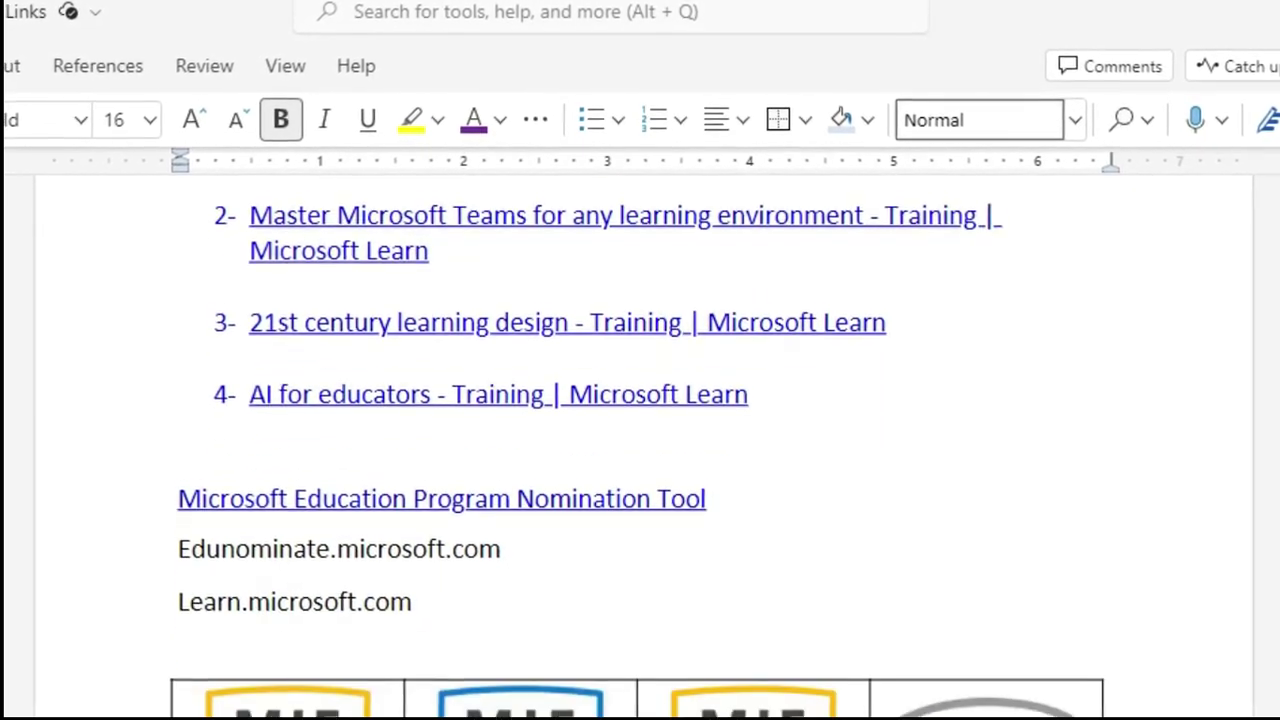
{"action": "scroll", "coordinate": [918, 275], "scroll_direction": "down", "scroll_amount": 2}
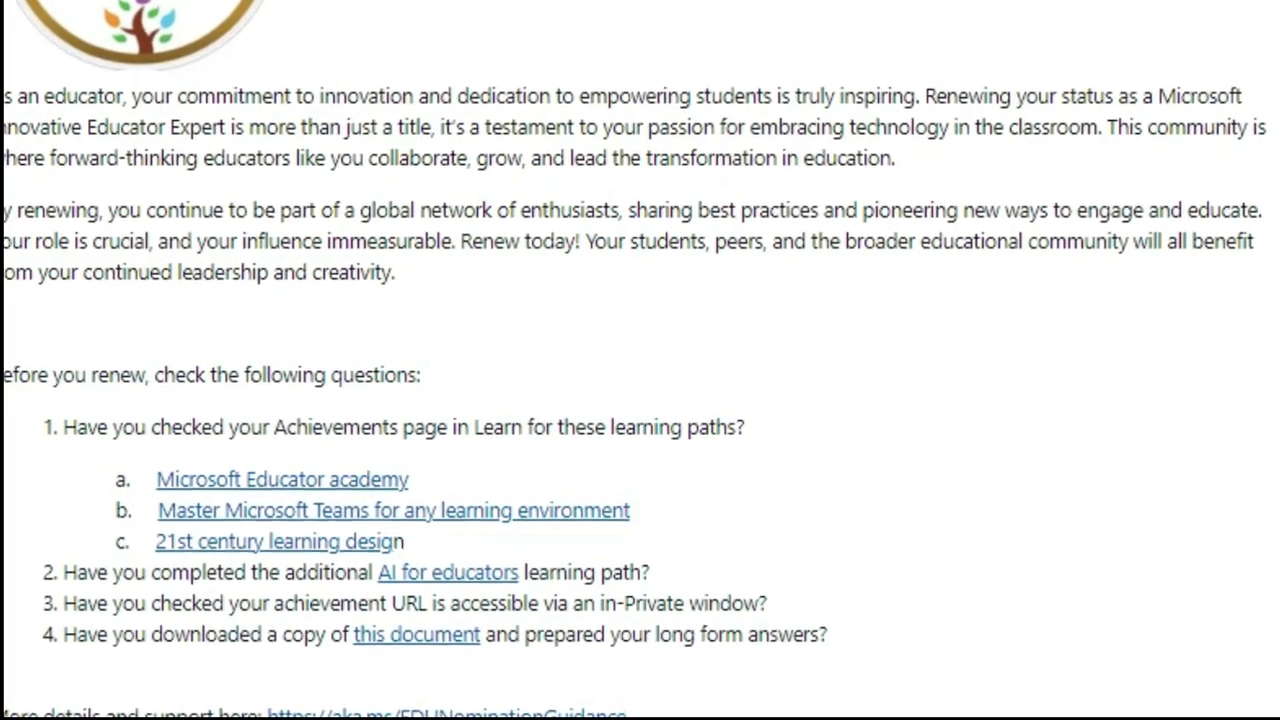
Look through the account details, completed programs and available programs on the Microsoft Education Program Nomination Tool page.
{"action": "scroll", "coordinate": [640, 360], "scroll_direction": "up", "scroll_amount": 10}
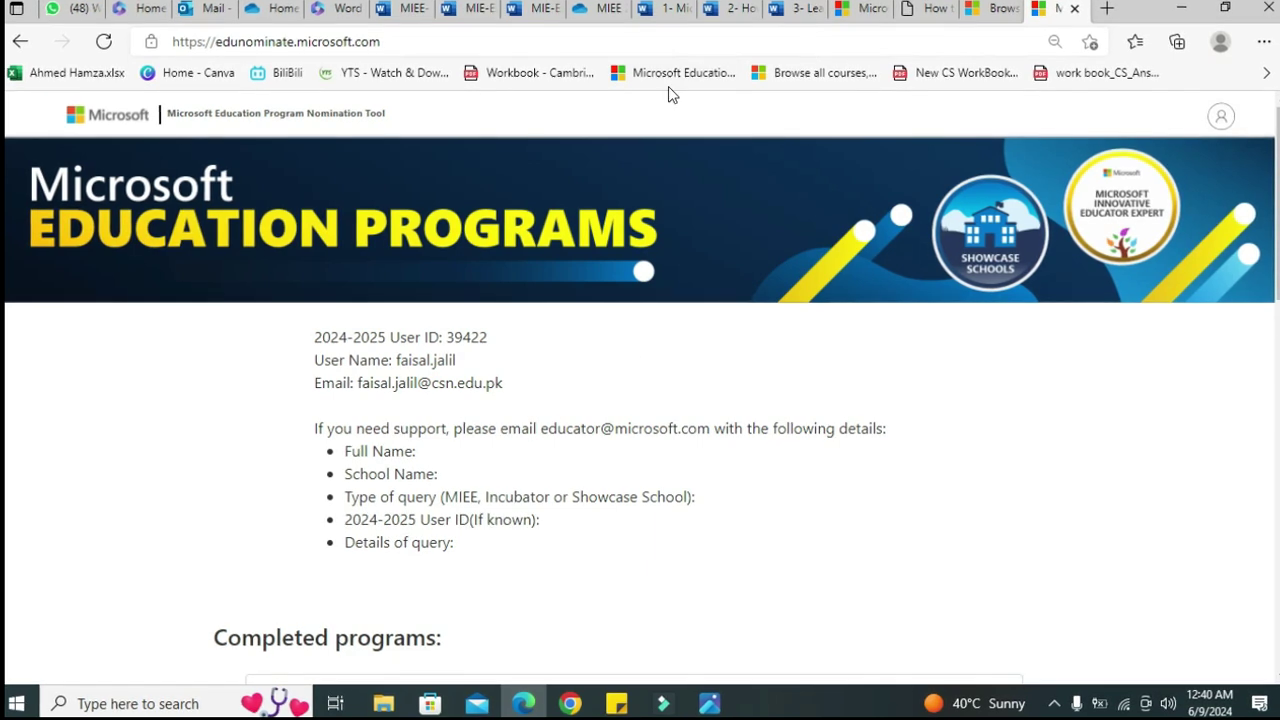
{"action": "scroll", "coordinate": [640, 400], "scroll_direction": "down", "scroll_amount": 7}
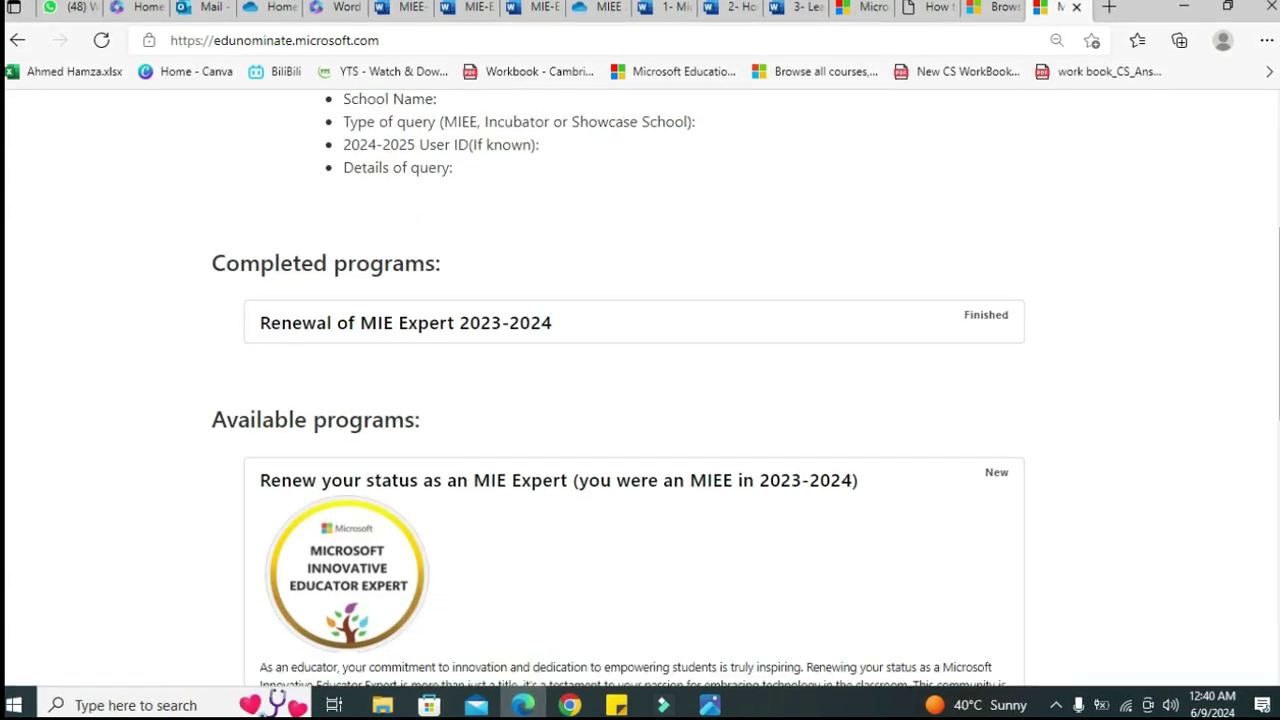
{"action": "scroll", "coordinate": [640, 400], "scroll_direction": "down", "scroll_amount": 3}
{"action": "scroll", "coordinate": [640, 400], "scroll_direction": "up", "scroll_amount": 10}
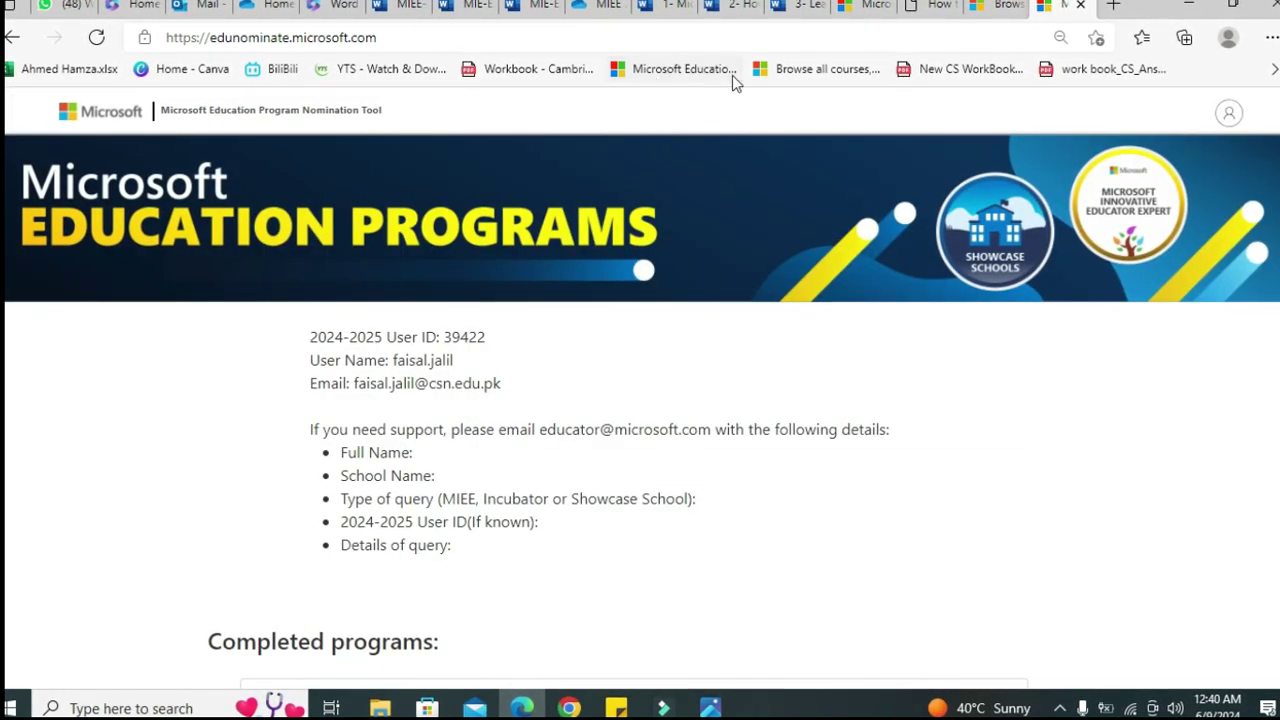
View the signed-in account's options and log out of the nomination tool.
{"action": "left_click", "coordinate": [1234, 113]}
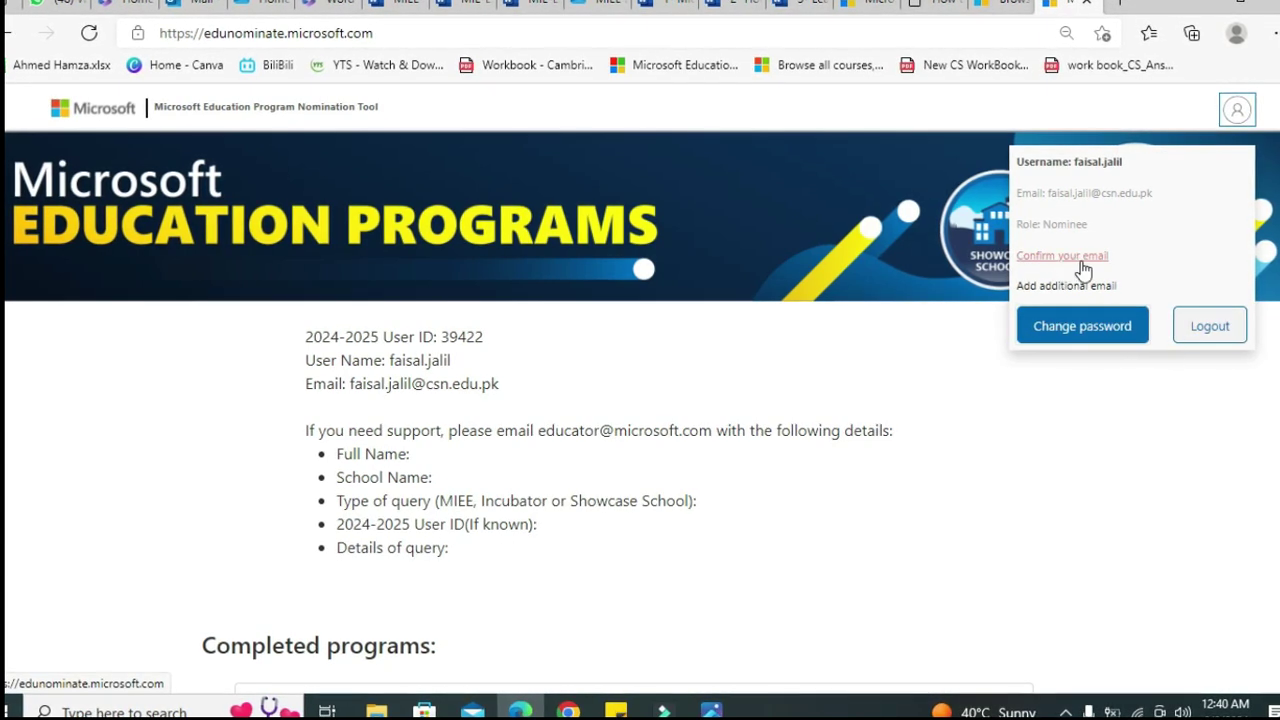
{"action": "left_click", "coordinate": [674, 526]}
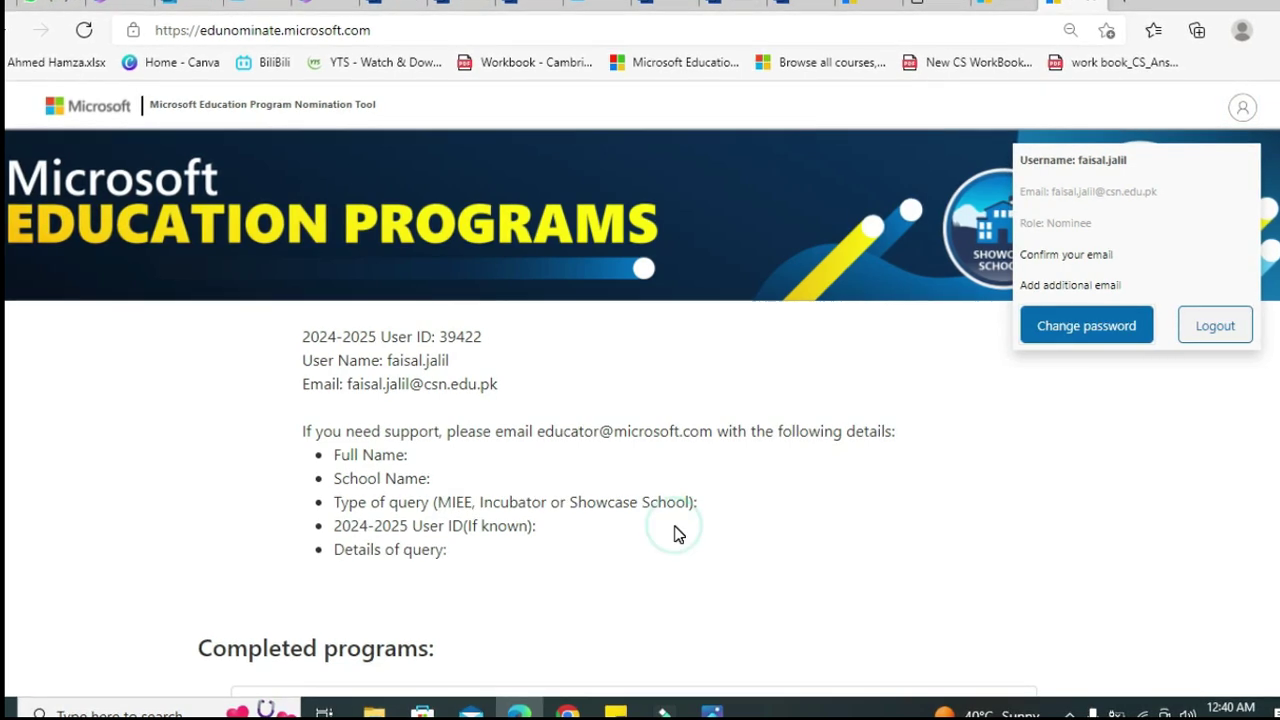
{"action": "left_click", "coordinate": [1210, 326]}
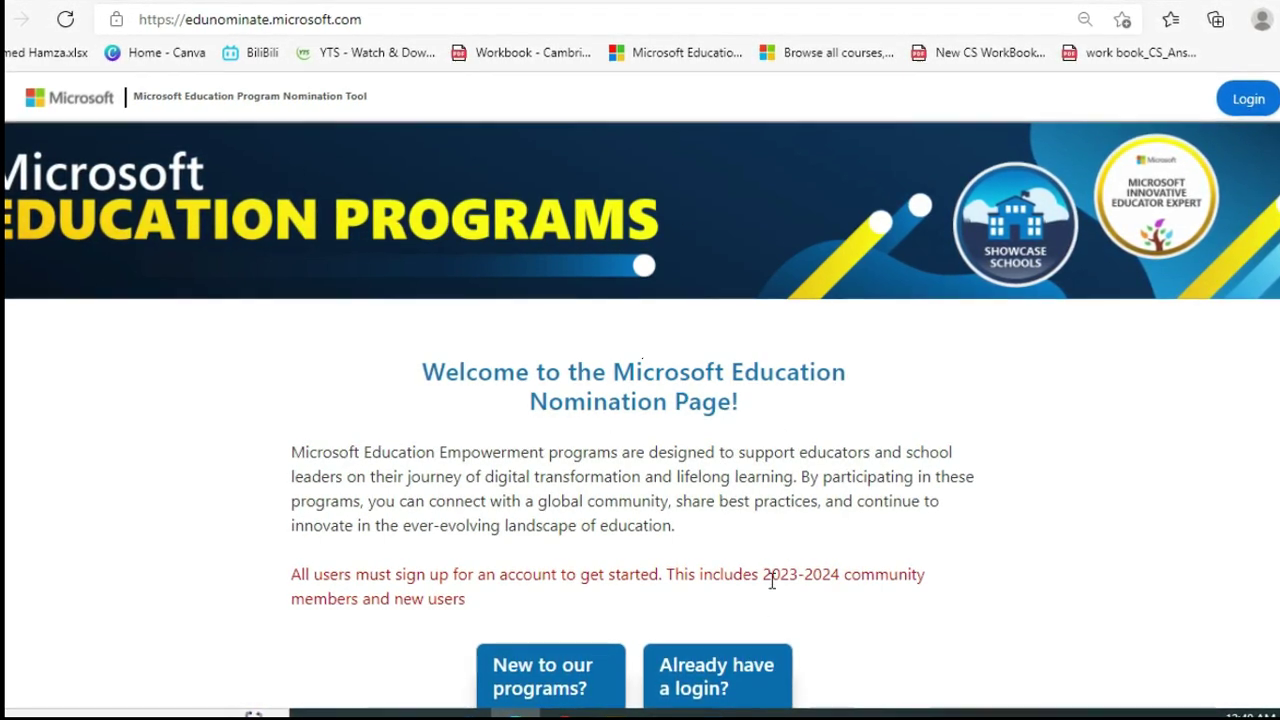
Open the new account registration form for people who are new to the programs.
{"action": "scroll", "coordinate": [757, 603], "scroll_direction": "down", "scroll_amount": 1}
{"action": "scroll", "coordinate": [803, 204], "scroll_direction": "down", "scroll_amount": 2}
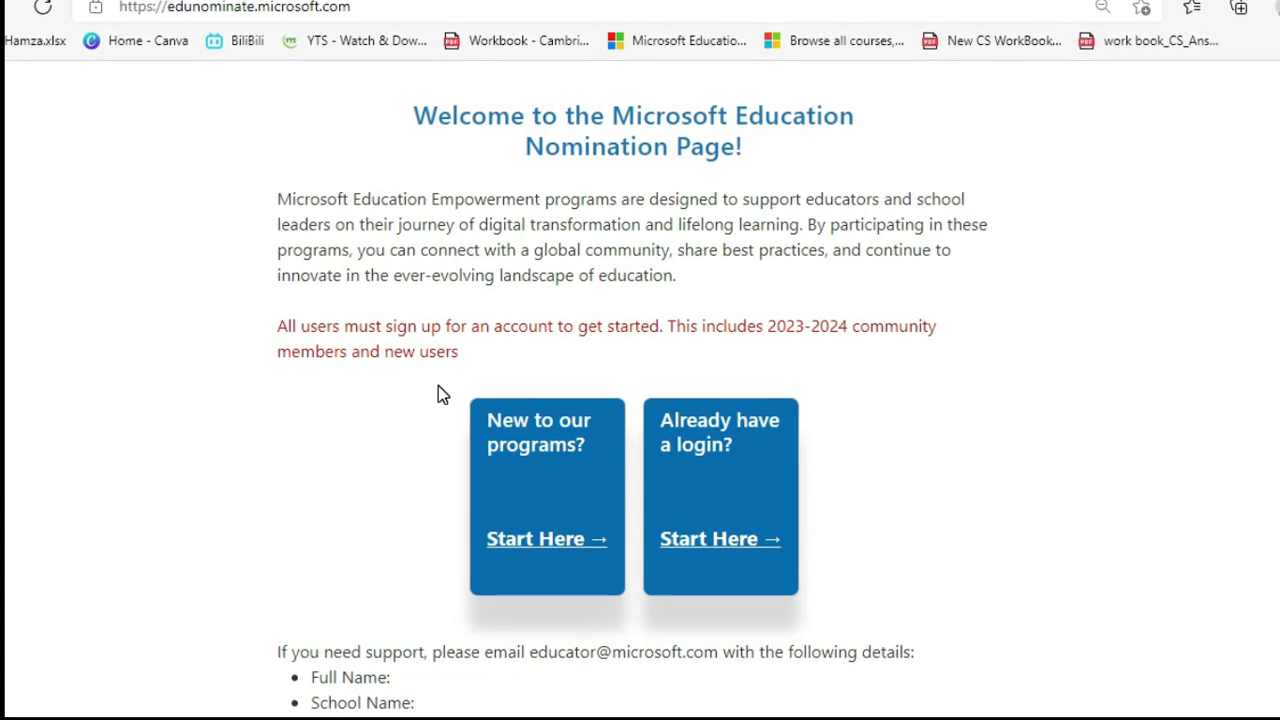
{"action": "left_click", "coordinate": [530, 541]}
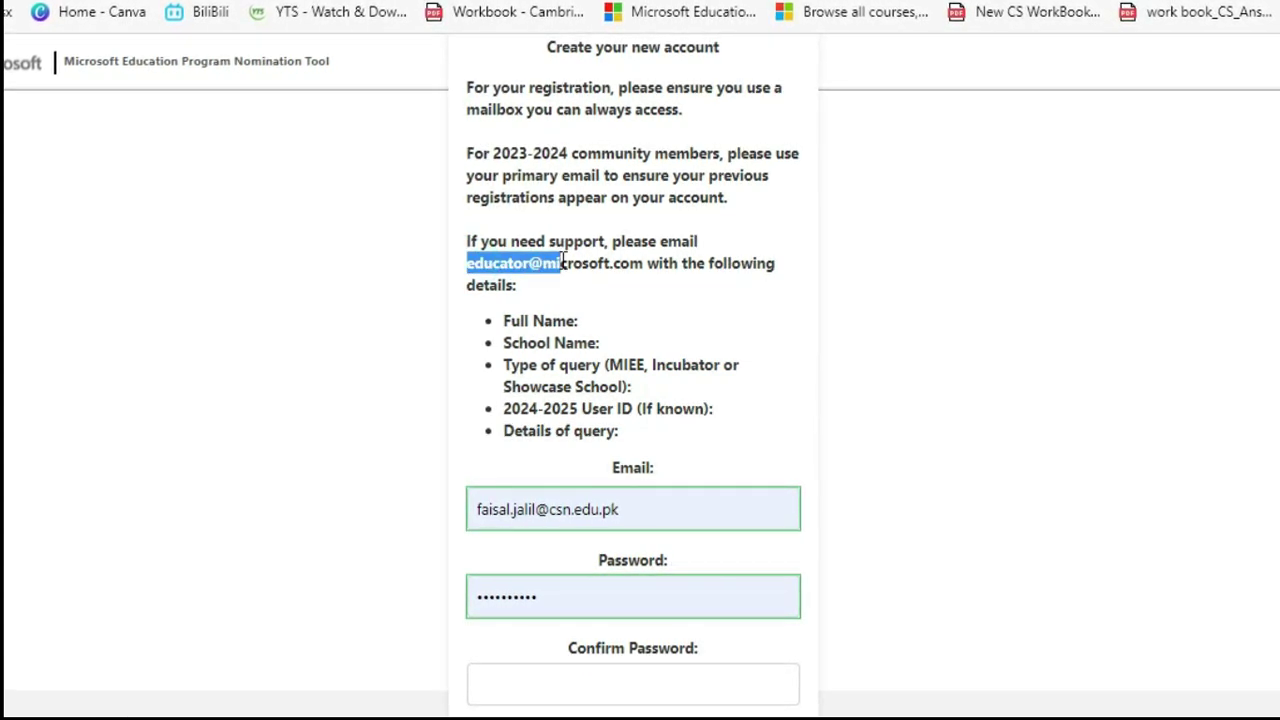
Highlight the support e-mail address on the registration form and check the prefilled password field.
{"action": "left_click_drag", "start_coordinate": [617, 259], "coordinate": [643, 259]}
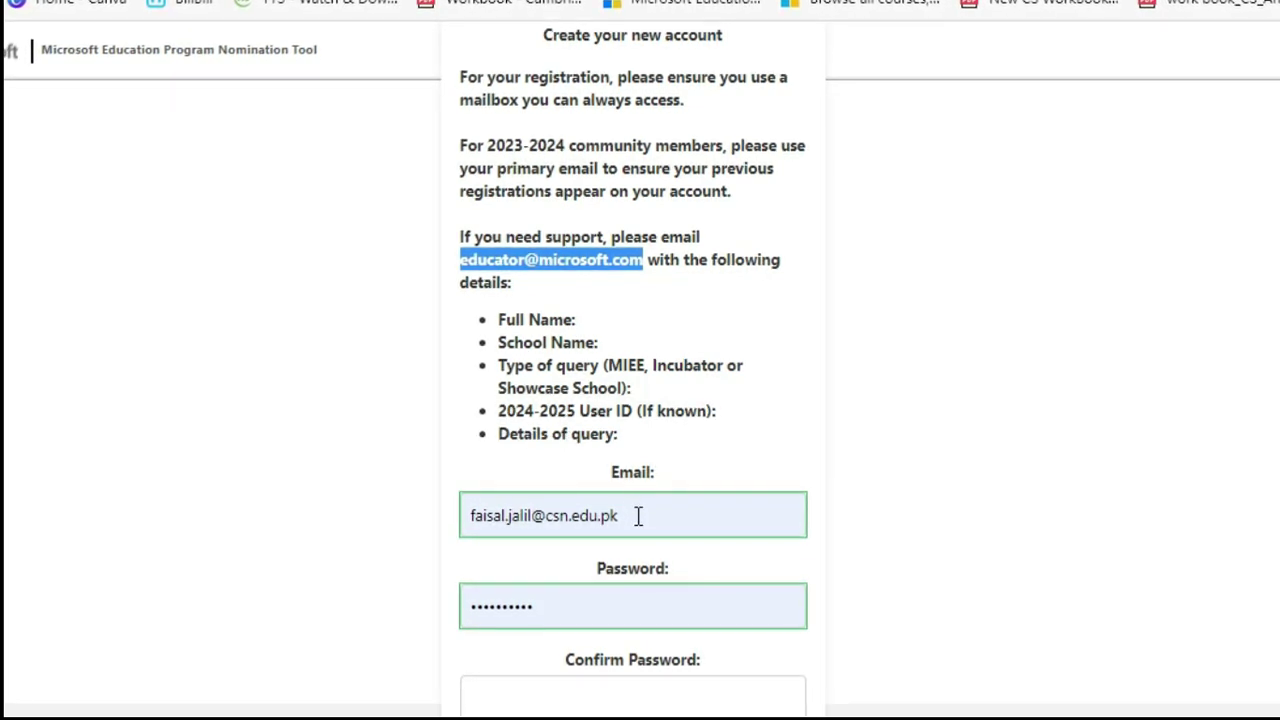
{"action": "left_click", "coordinate": [616, 601]}
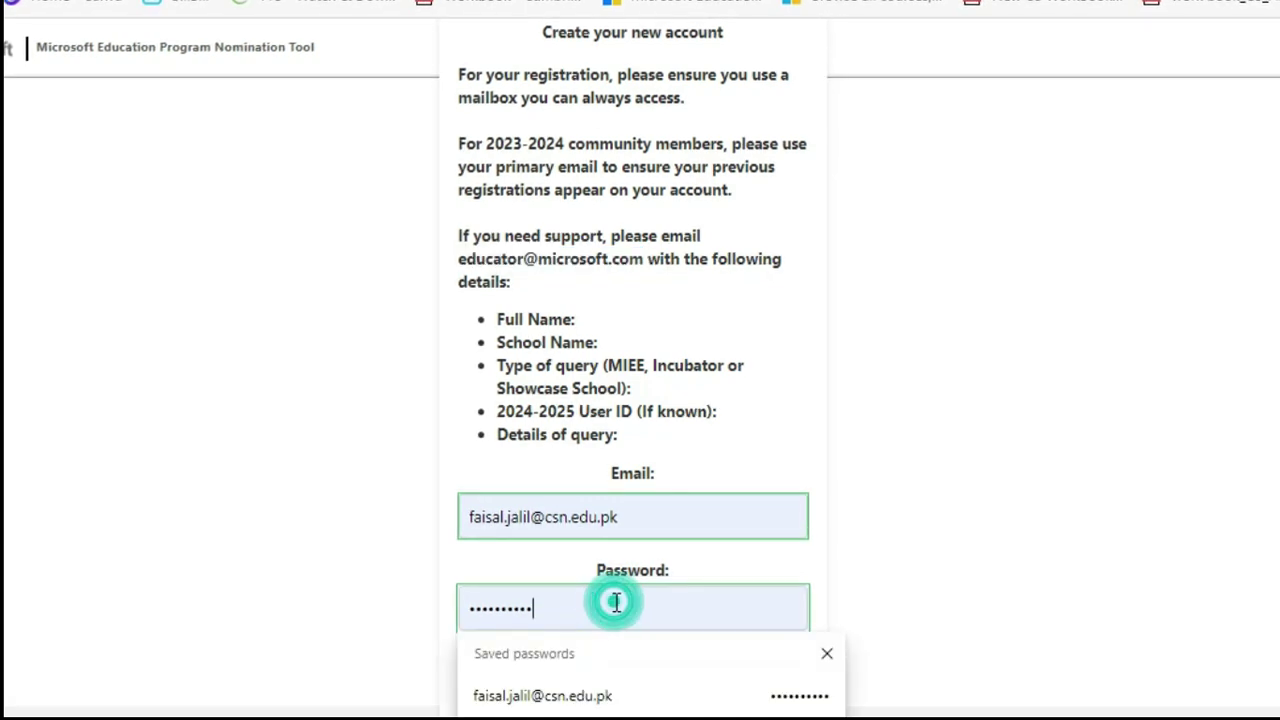
{"action": "left_click", "coordinate": [899, 537]}
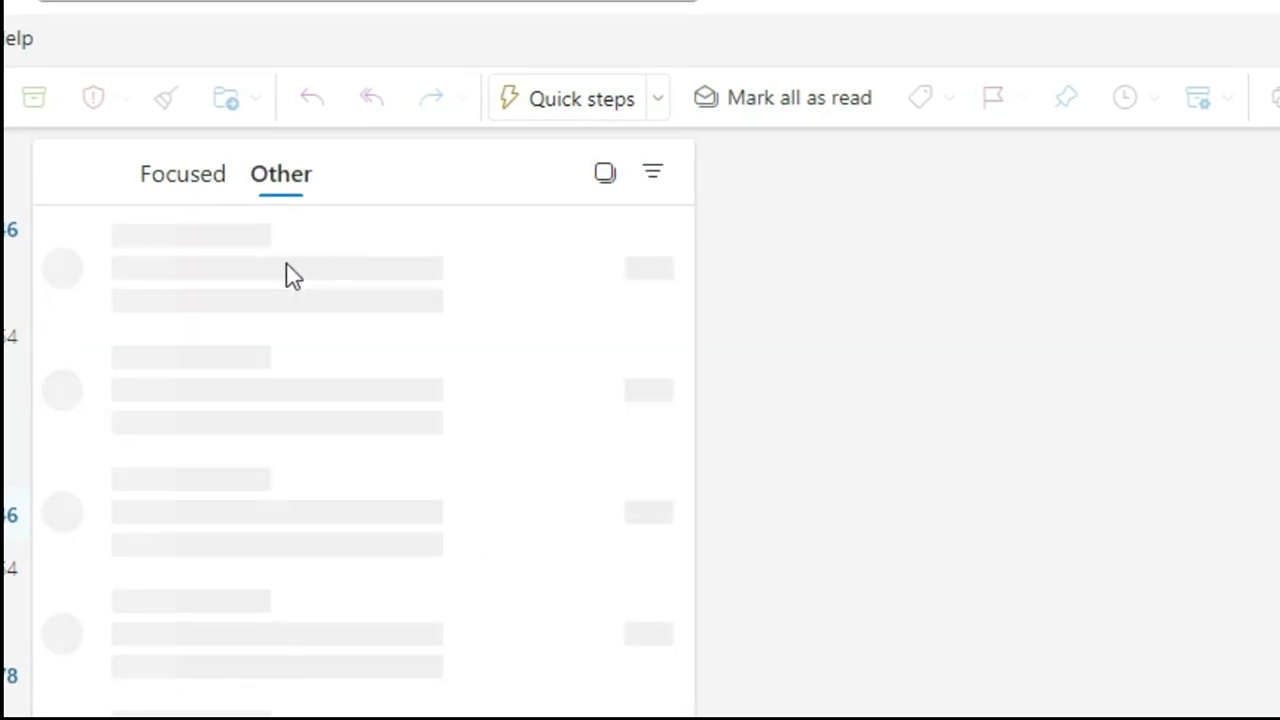
Open the "Confirm your email" message in the Focused inbox, follow its confirmation link and acknowledge the resulting dialog.
{"action": "left_click", "coordinate": [186, 180]}
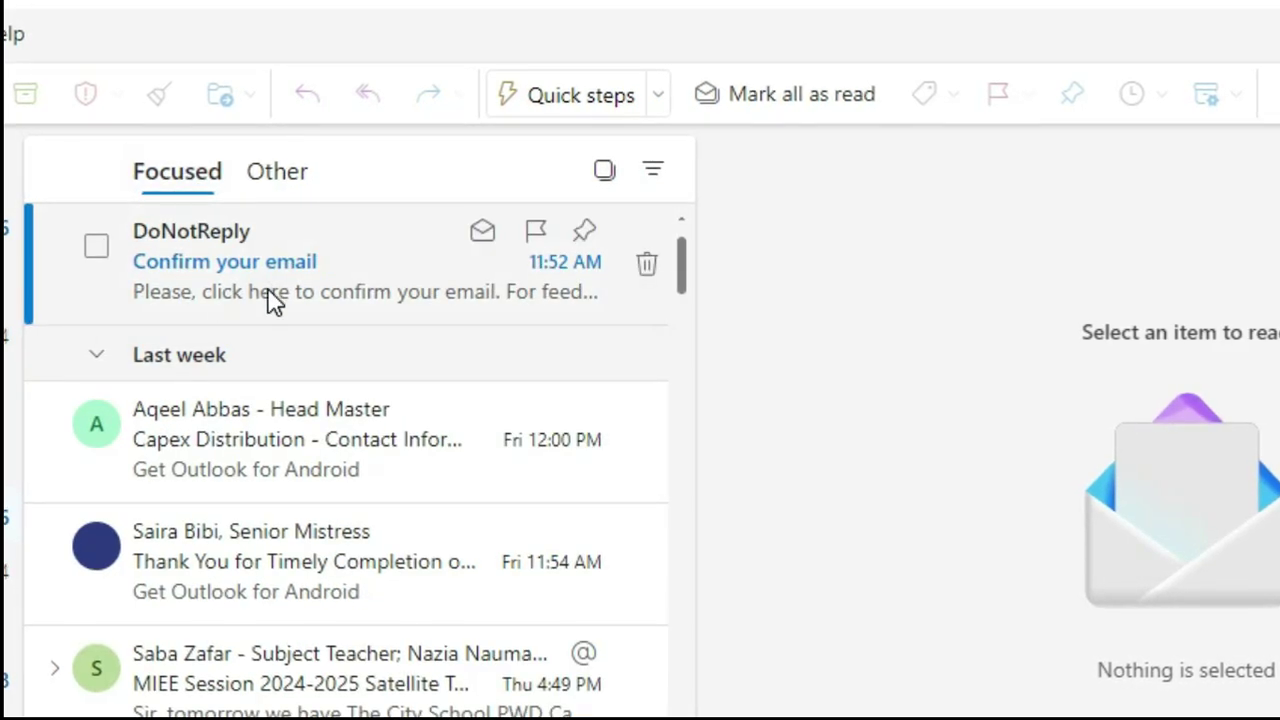
{"action": "left_click", "coordinate": [270, 300]}
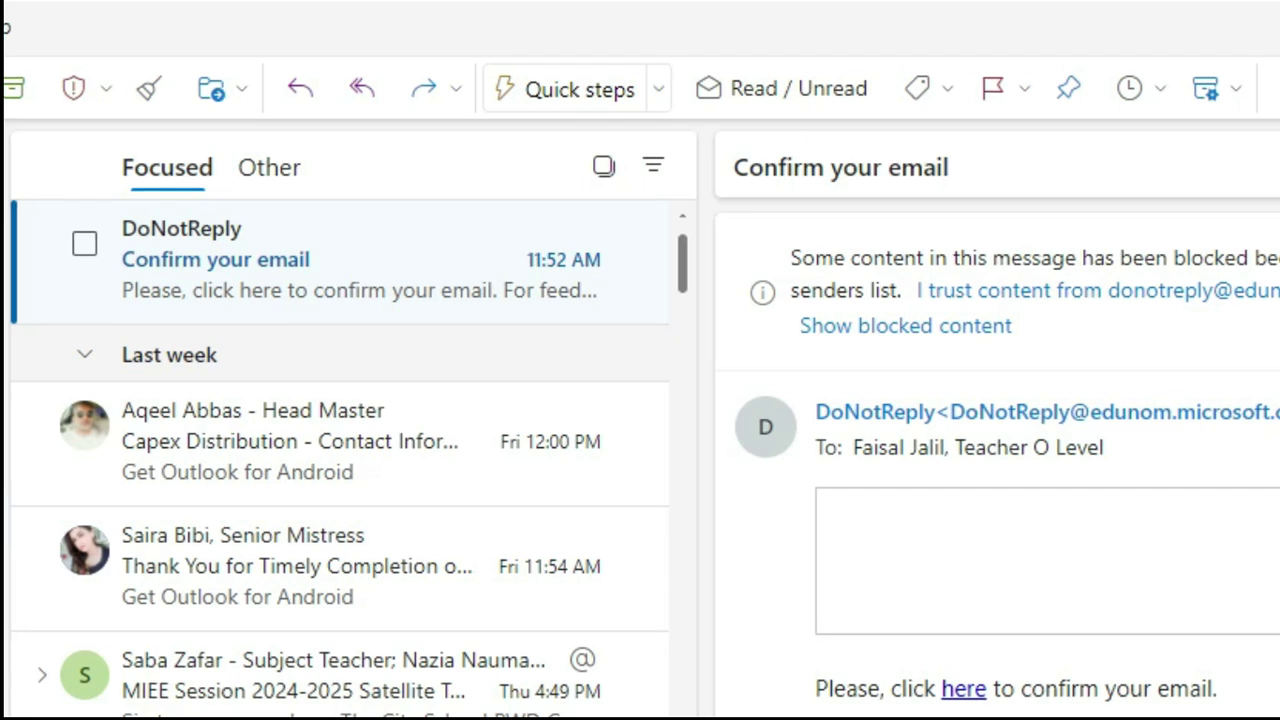
{"action": "scroll", "coordinate": [1000, 500], "scroll_direction": "down", "scroll_amount": 2}
{"action": "scroll", "coordinate": [1000, 500], "scroll_direction": "up", "scroll_amount": 2}
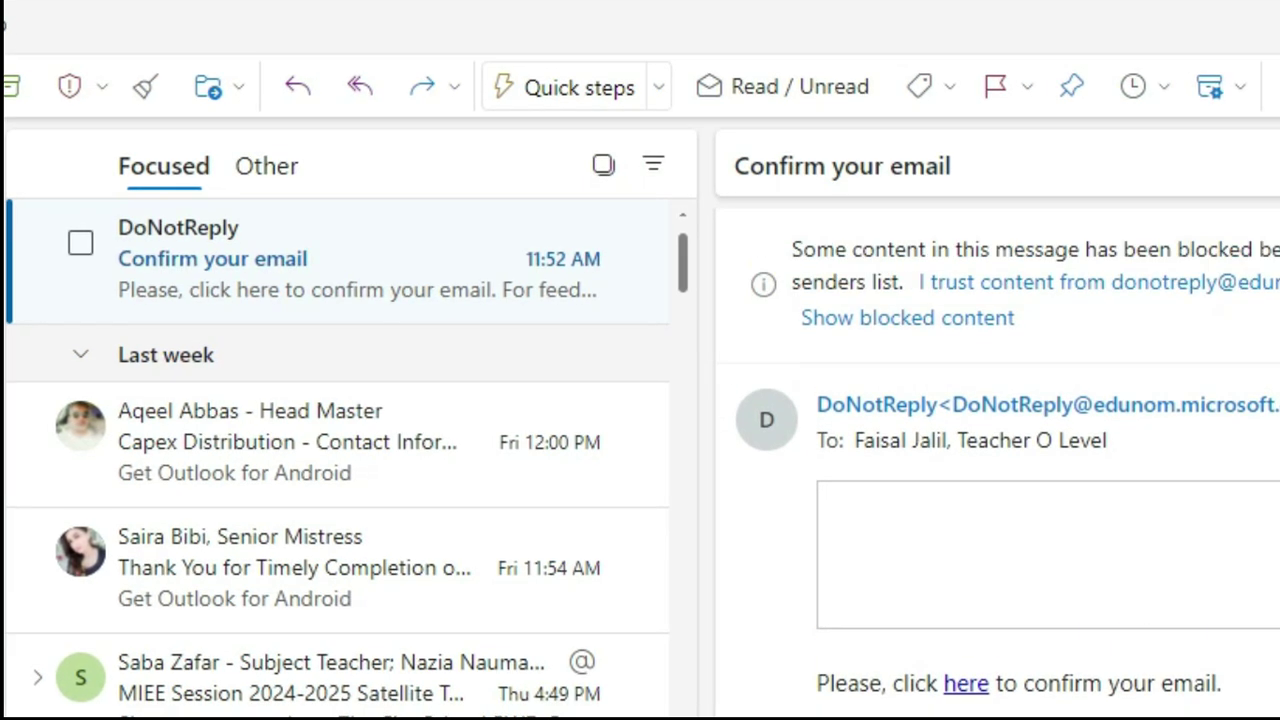
{"action": "scroll", "coordinate": [1000, 450], "scroll_direction": "down", "scroll_amount": 1}
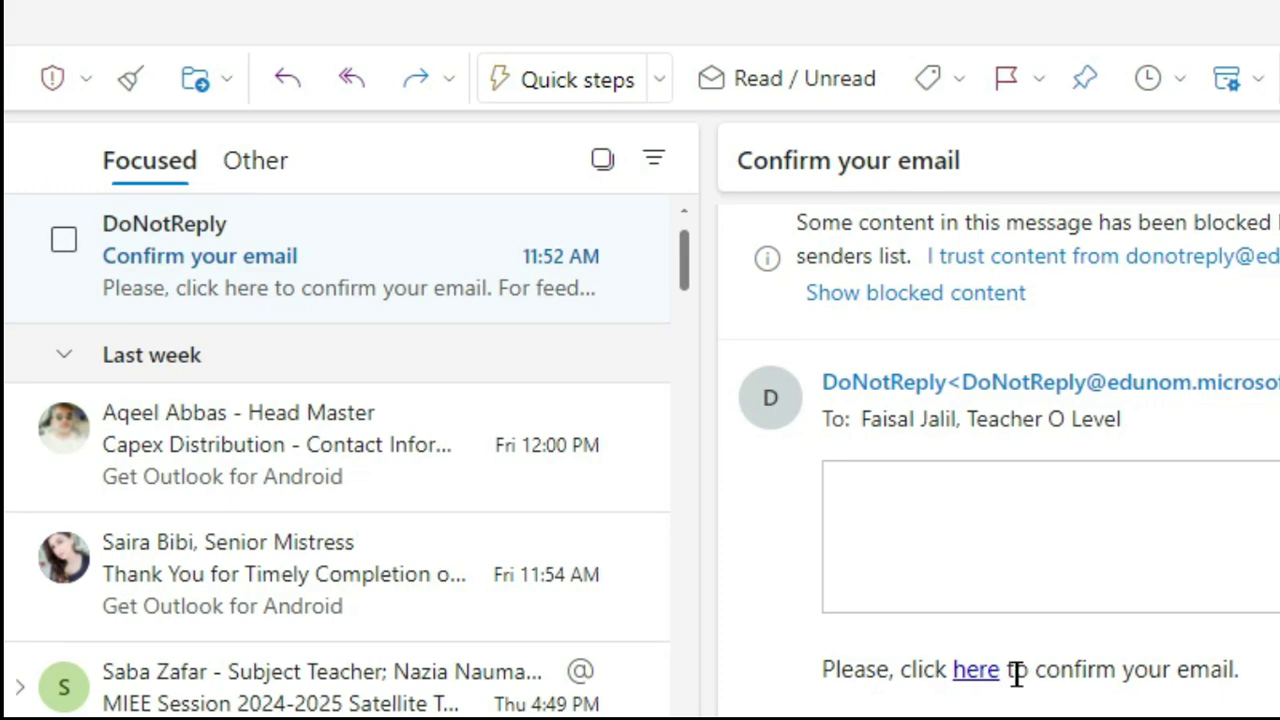
{"action": "left_click", "coordinate": [980, 671]}
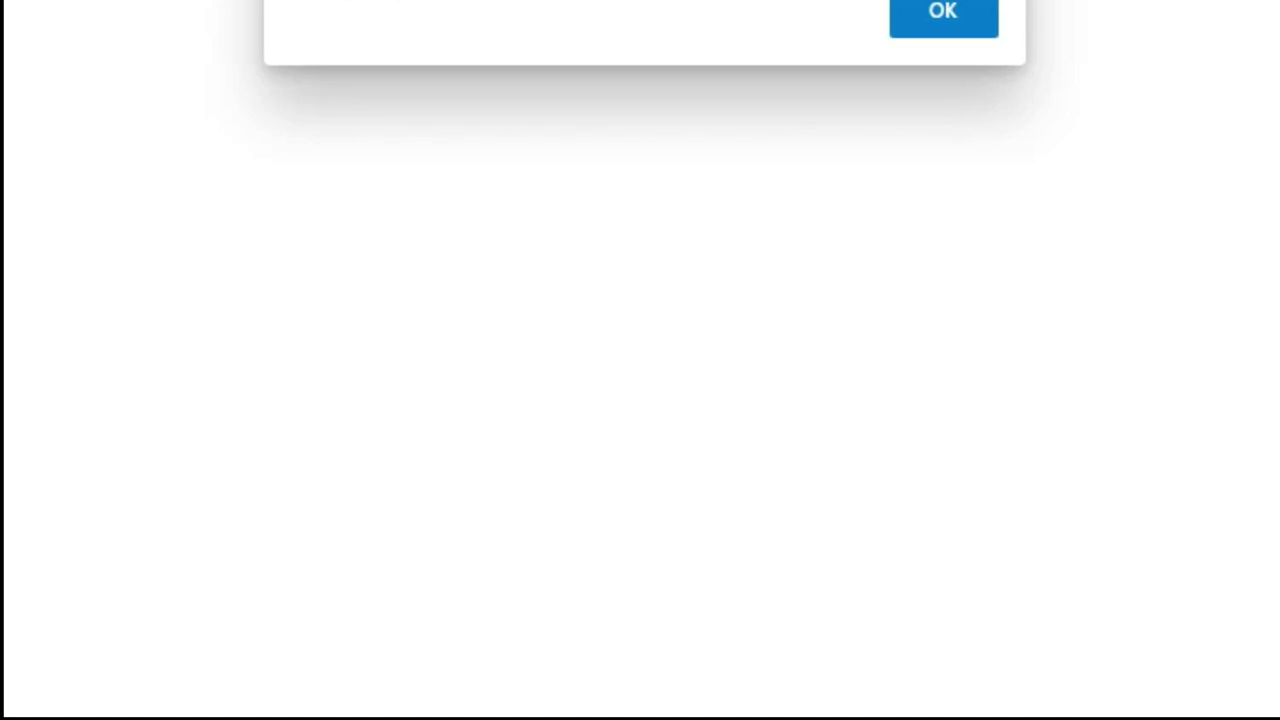
{"action": "left_click", "coordinate": [948, 20]}
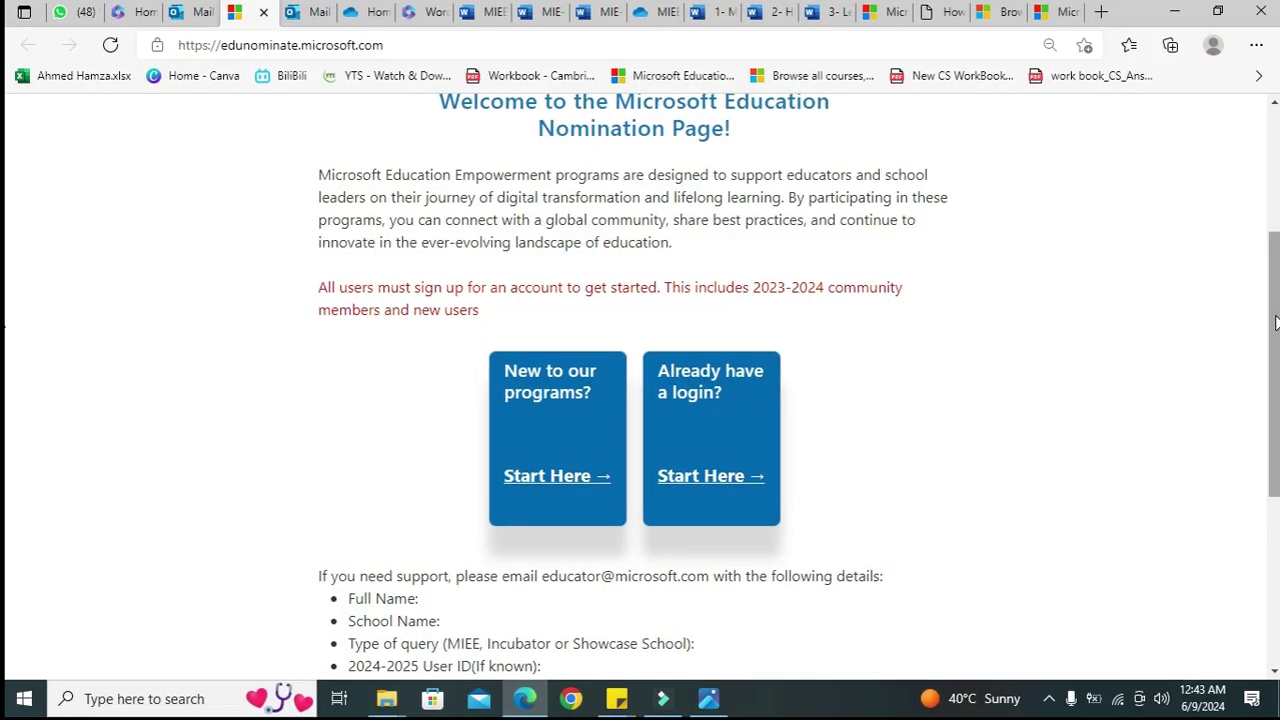
Log in to the nomination tool as an existing user with the saved account credentials.
{"action": "scroll", "coordinate": [764, 566], "scroll_direction": "up", "scroll_amount": 2}
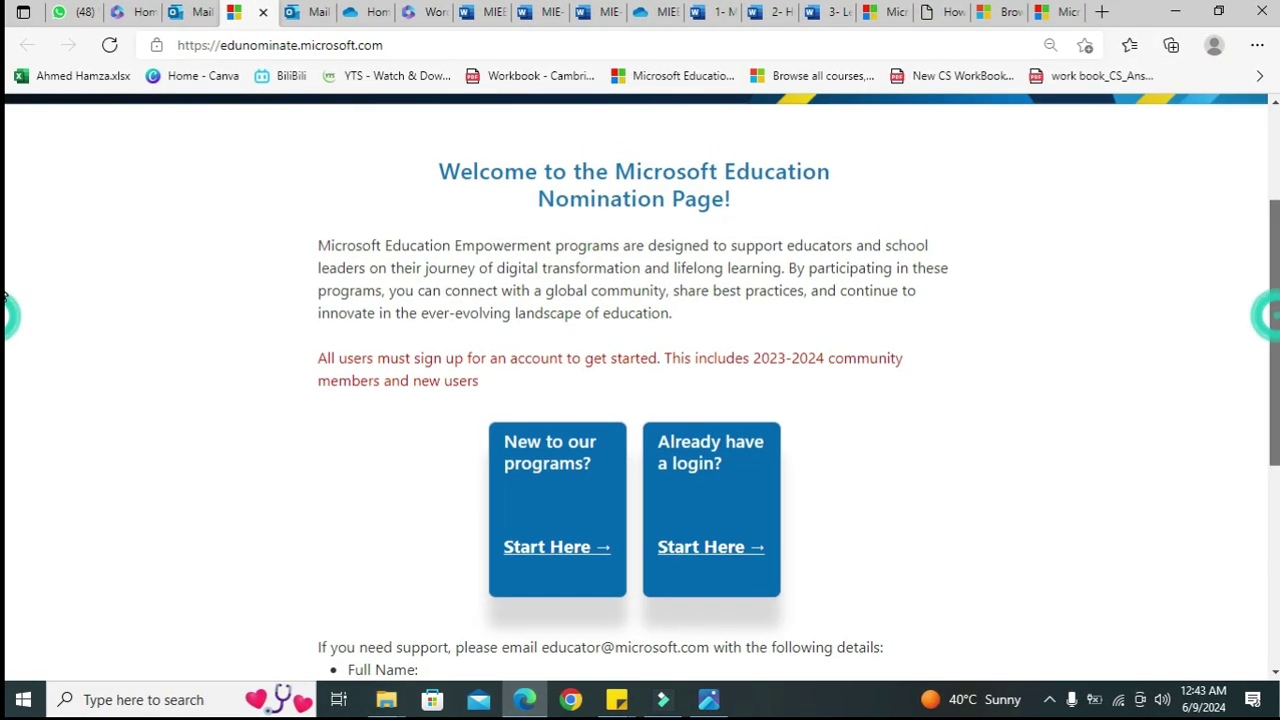
{"action": "scroll", "coordinate": [4, 260], "scroll_direction": "up", "scroll_amount": 3}
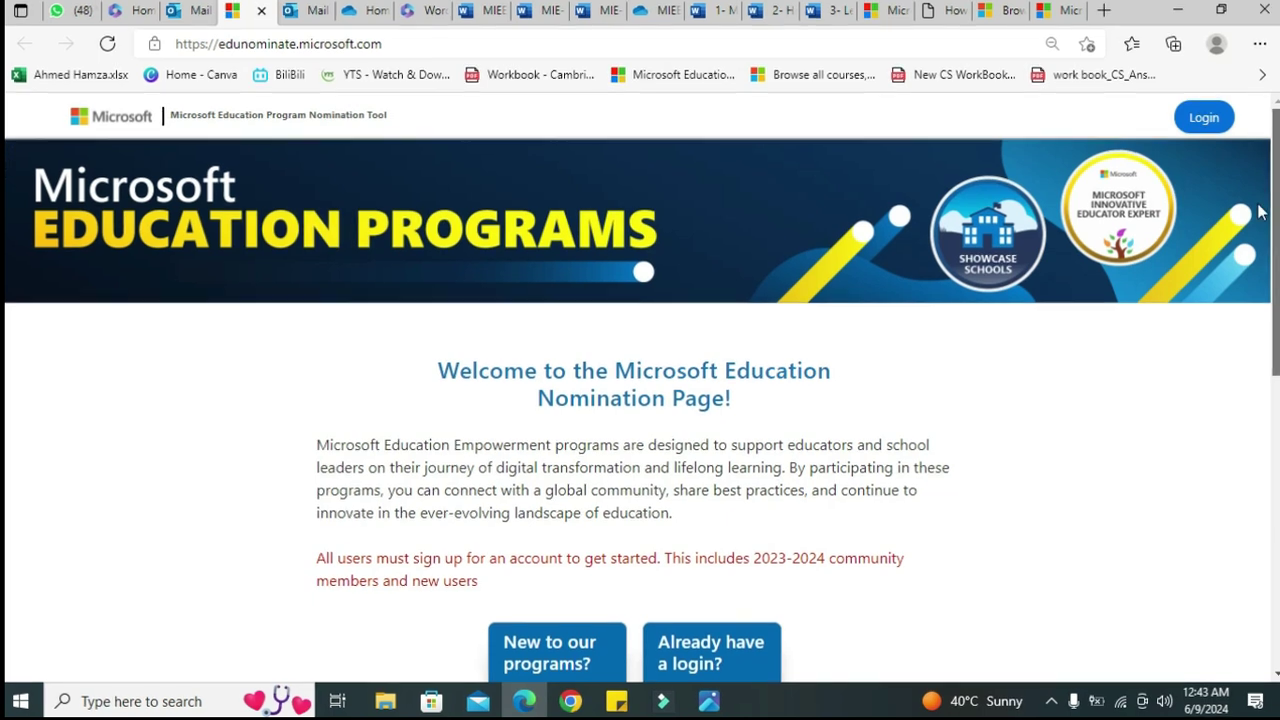
{"action": "scroll", "coordinate": [4, 260], "scroll_direction": "down", "scroll_amount": 3}
{"action": "scroll", "coordinate": [4, 260], "scroll_direction": "down", "scroll_amount": 2}
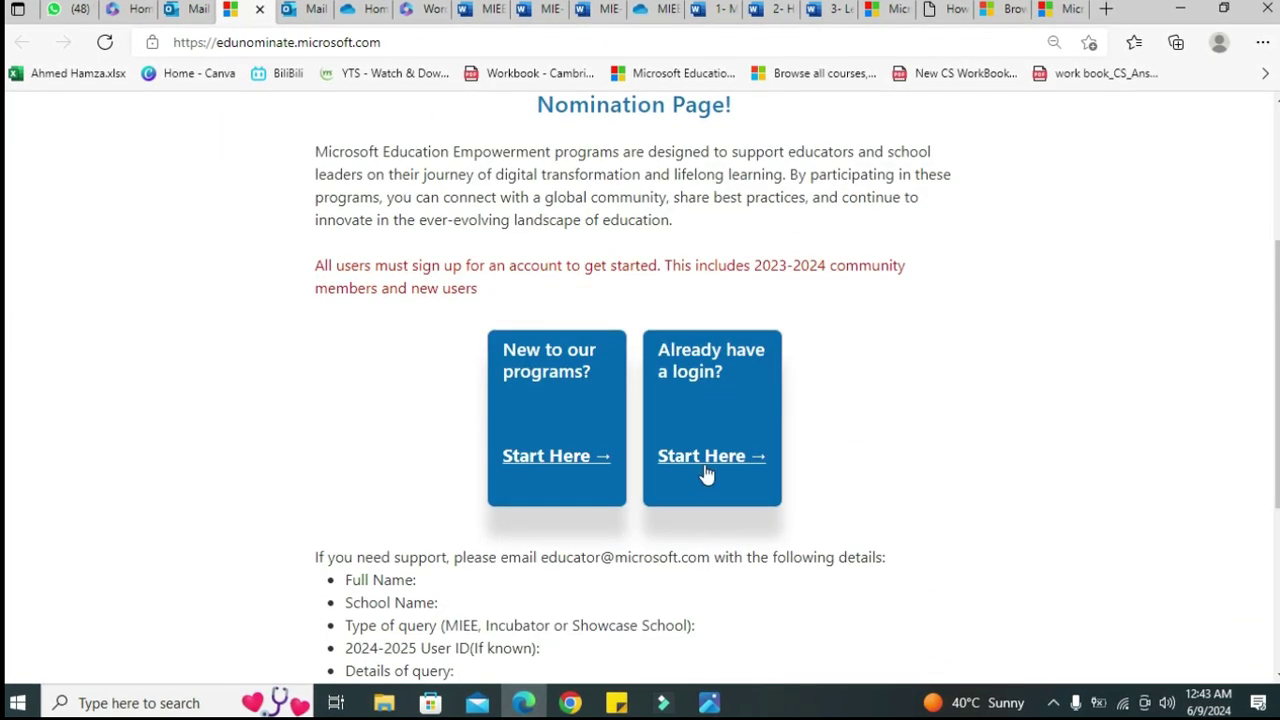
{"action": "scroll", "coordinate": [753, 326], "scroll_direction": "up", "scroll_amount": 2}
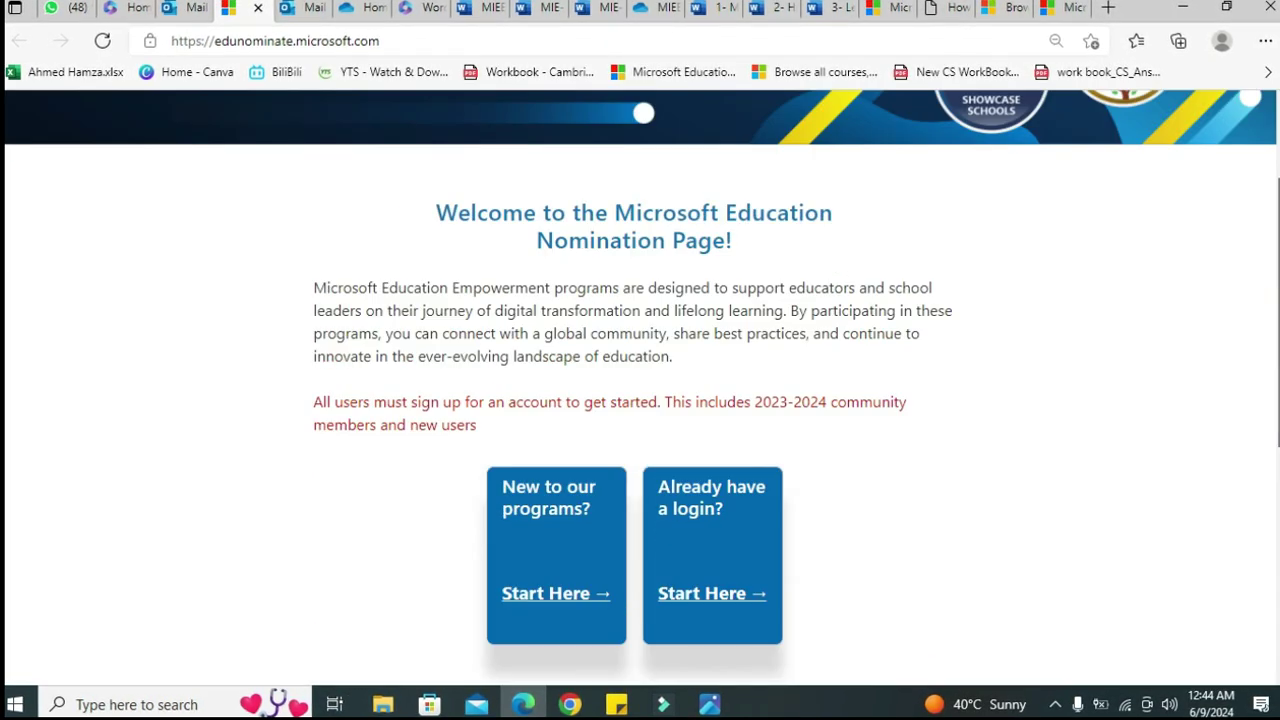
{"action": "scroll", "coordinate": [753, 326], "scroll_direction": "down", "scroll_amount": 3}
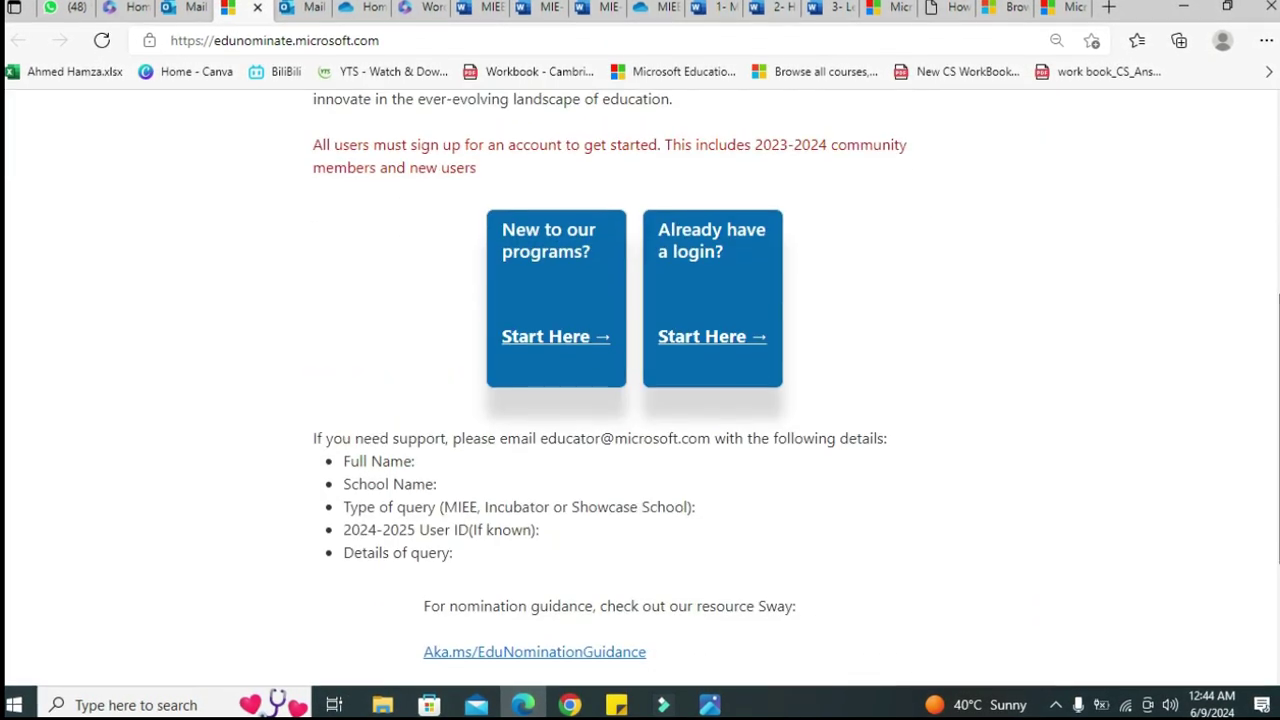
{"action": "left_click", "coordinate": [698, 346]}
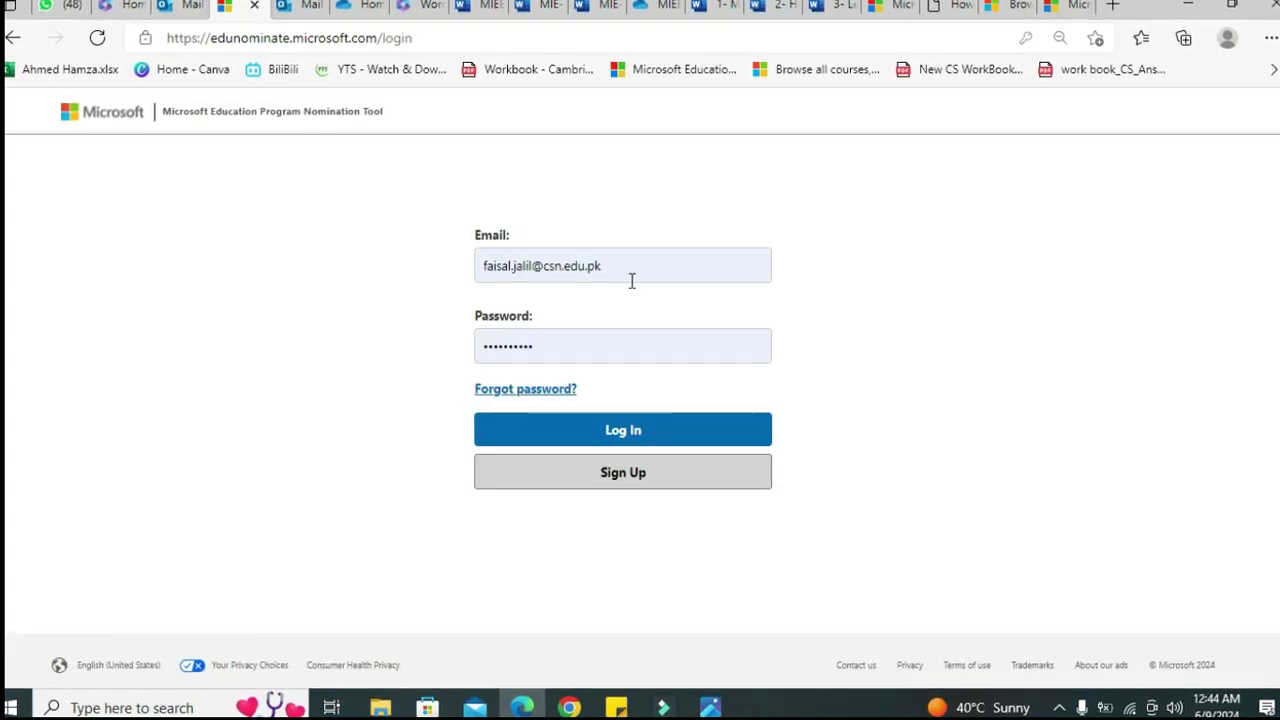
{"action": "left_click", "coordinate": [621, 440]}
{"action": "left_click", "coordinate": [620, 442]}
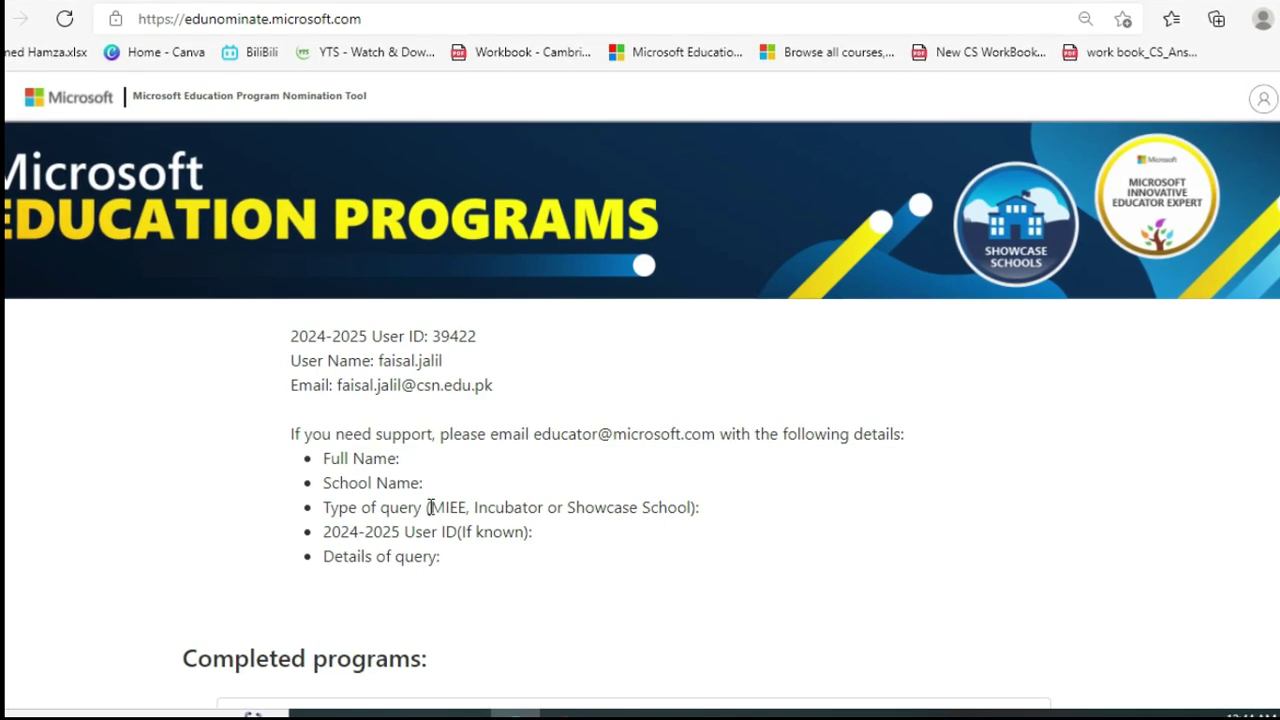
Enlarge the page and review the MIE Expert renewal program's description and pre-renewal checklist.
{"action": "scroll", "coordinate": [432, 507], "scroll_direction": "down", "scroll_amount": 2}
{"action": "scroll", "coordinate": [398, 432], "scroll_direction": "down", "scroll_amount": 3}
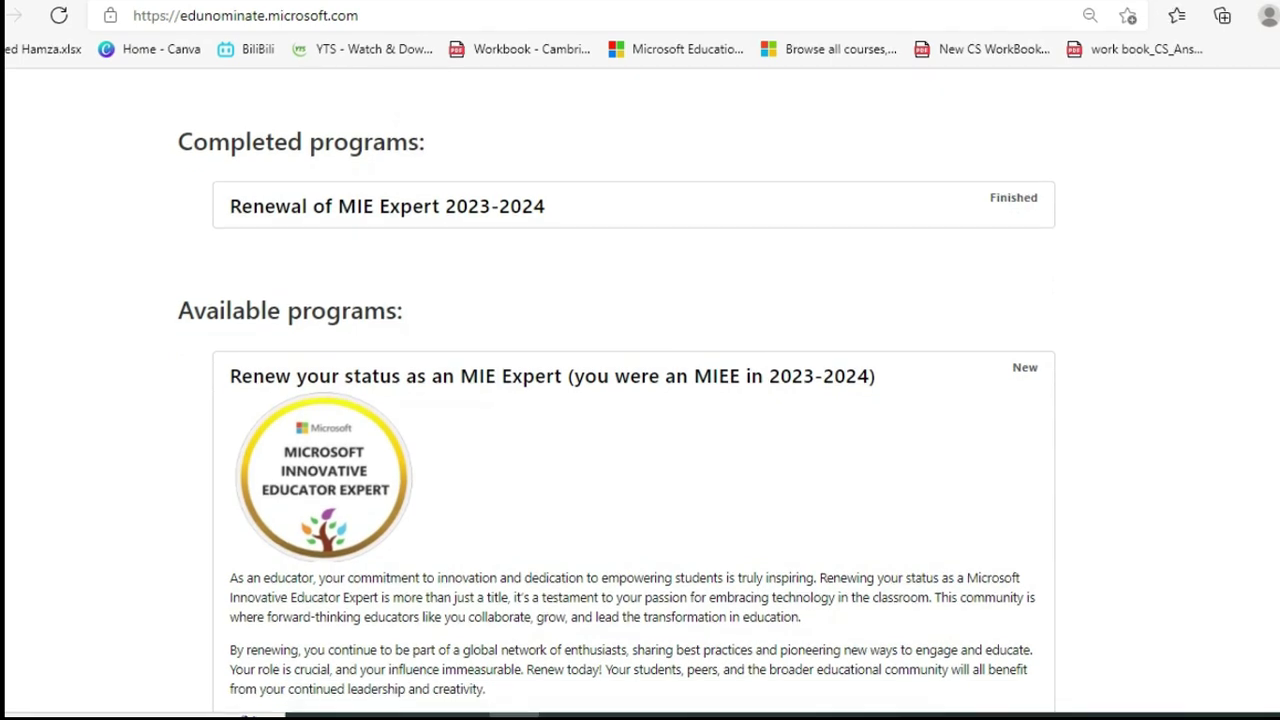
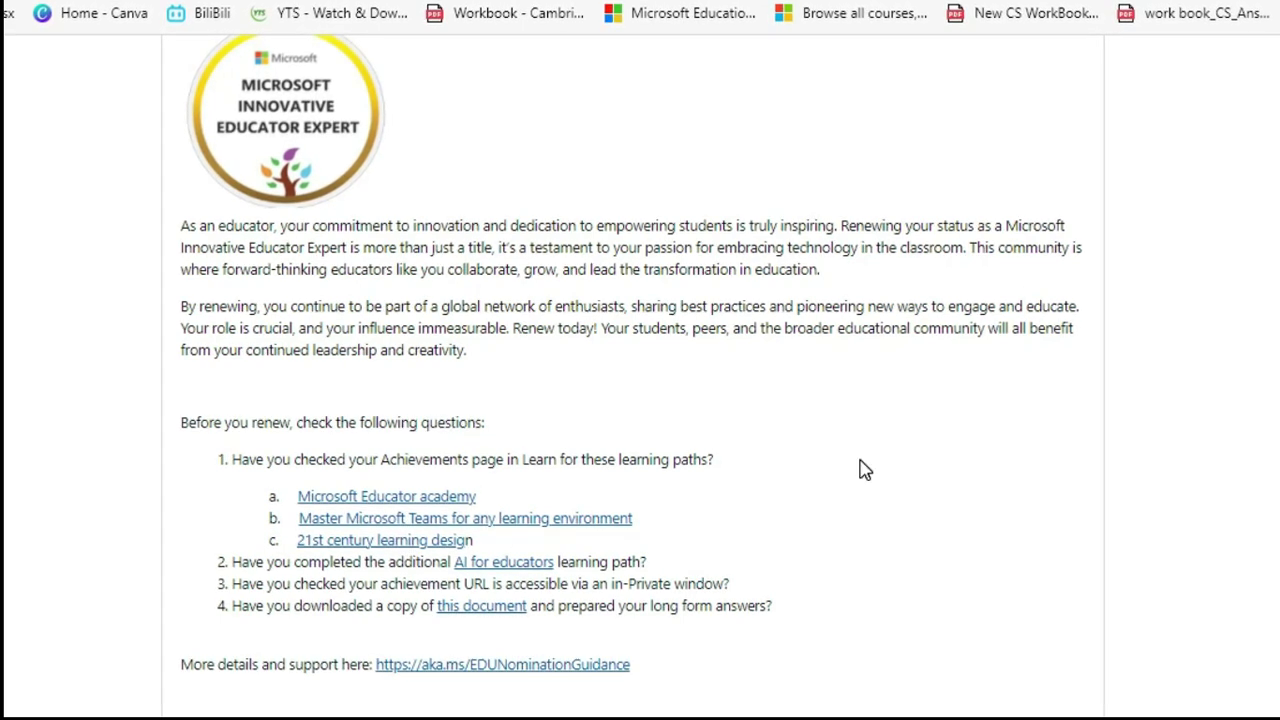
{"action": "scroll", "coordinate": [640, 400], "scroll_direction": "down", "scroll_amount": 2}
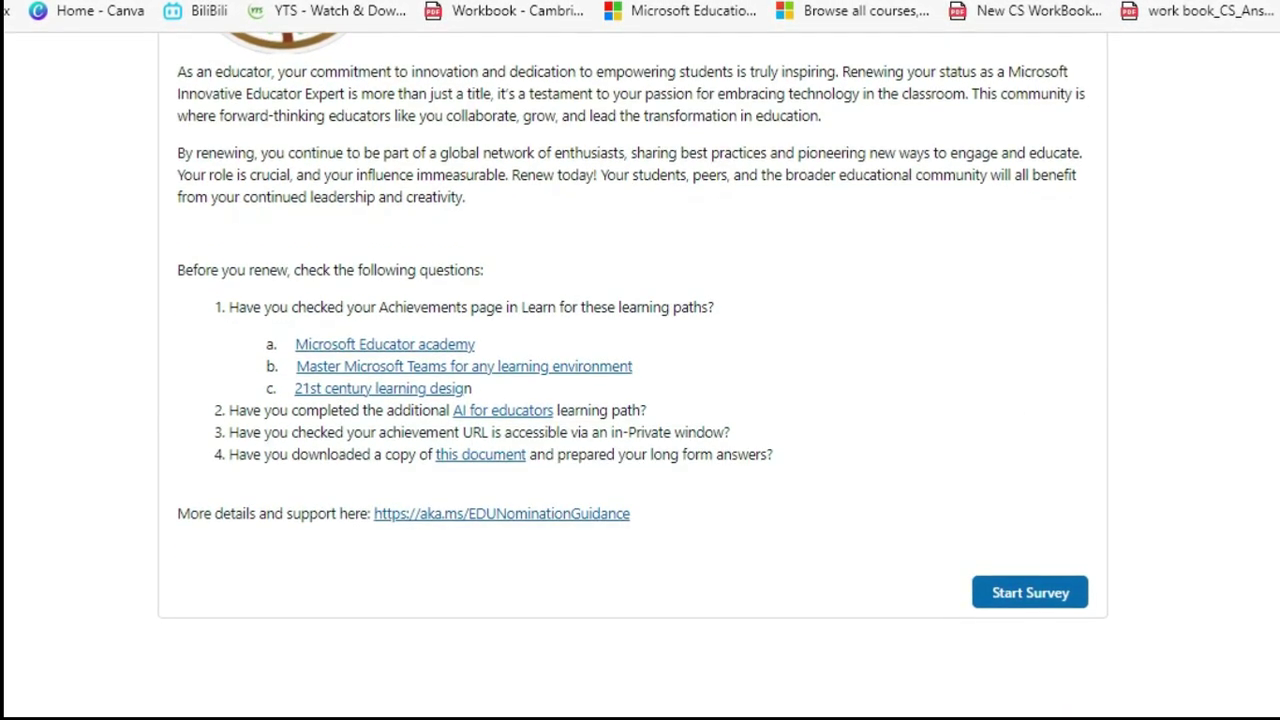
{"action": "key", "text": "ctrl+plus"}
{"action": "key", "text": "ctrl+plus"}
{"action": "key", "text": "ctrl+plus"}
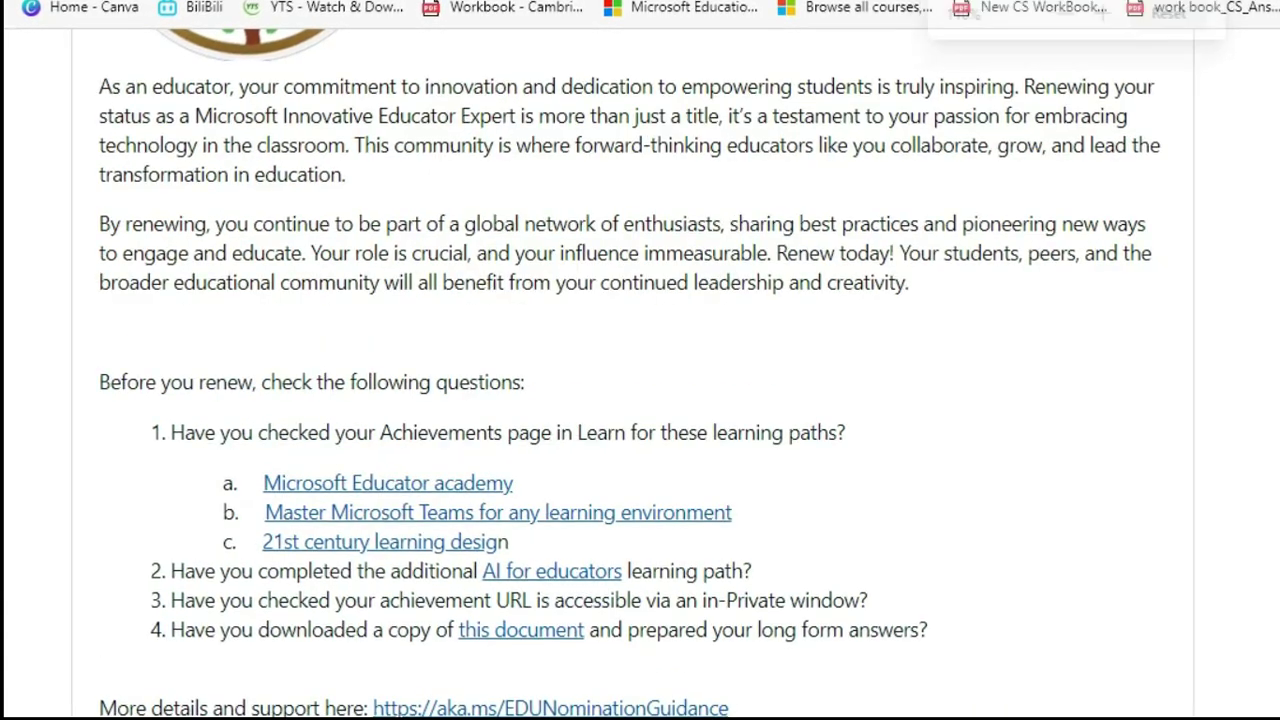
{"action": "scroll", "coordinate": [640, 400], "scroll_direction": "down", "scroll_amount": 3}
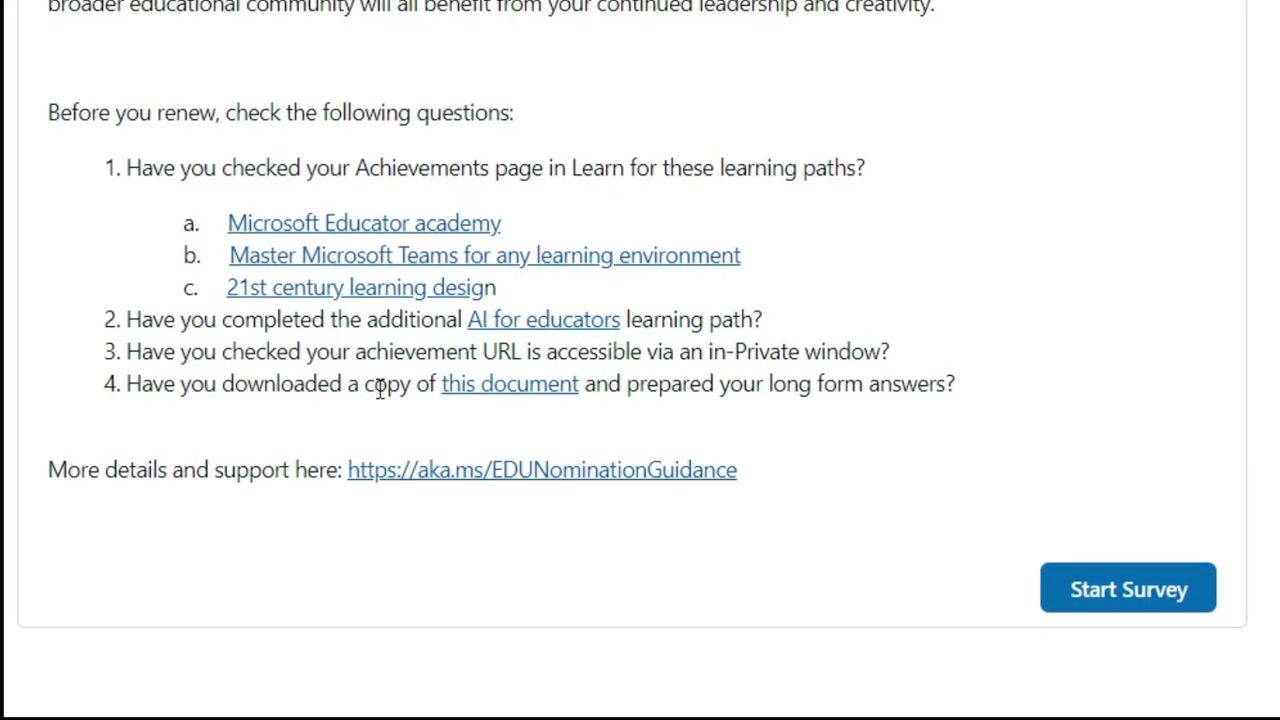
Open the document linked in the fourth checklist question and look through its preliminary and long answer questions.
{"action": "left_click", "coordinate": [535, 395]}
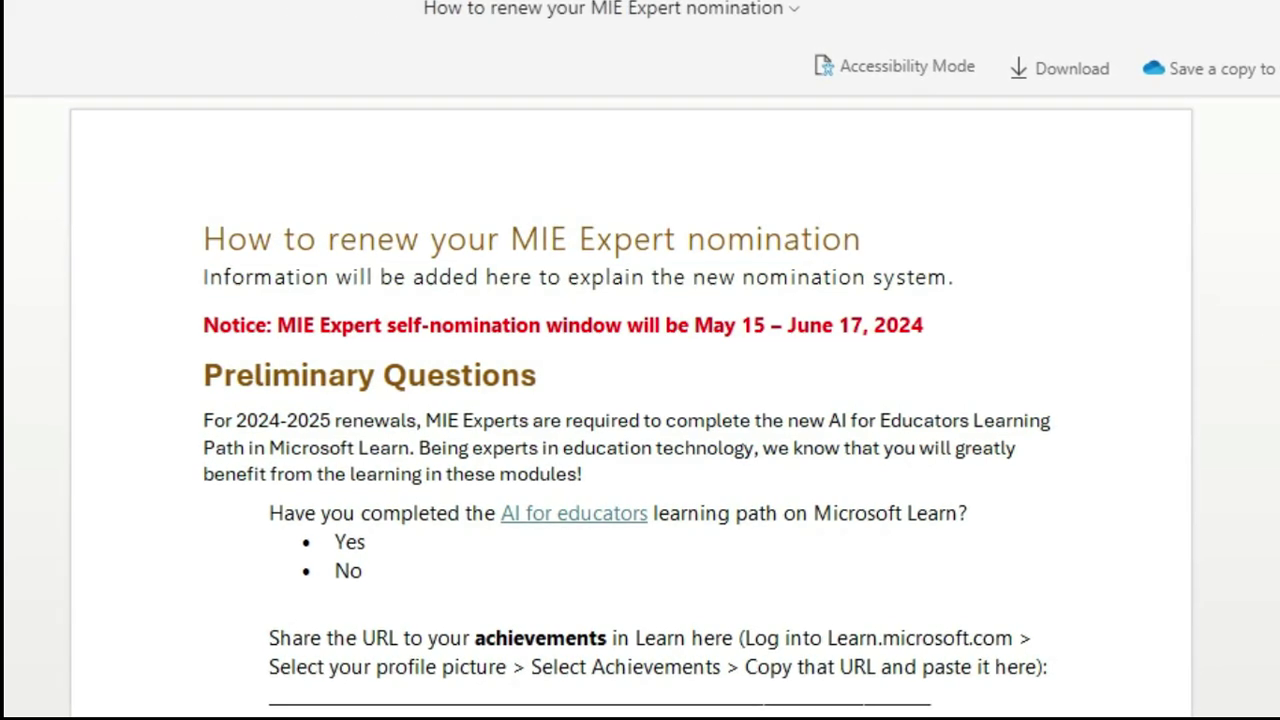
{"action": "scroll", "coordinate": [432, 497], "scroll_direction": "down", "scroll_amount": 5}
{"action": "scroll", "coordinate": [630, 400], "scroll_direction": "down", "scroll_amount": 15}
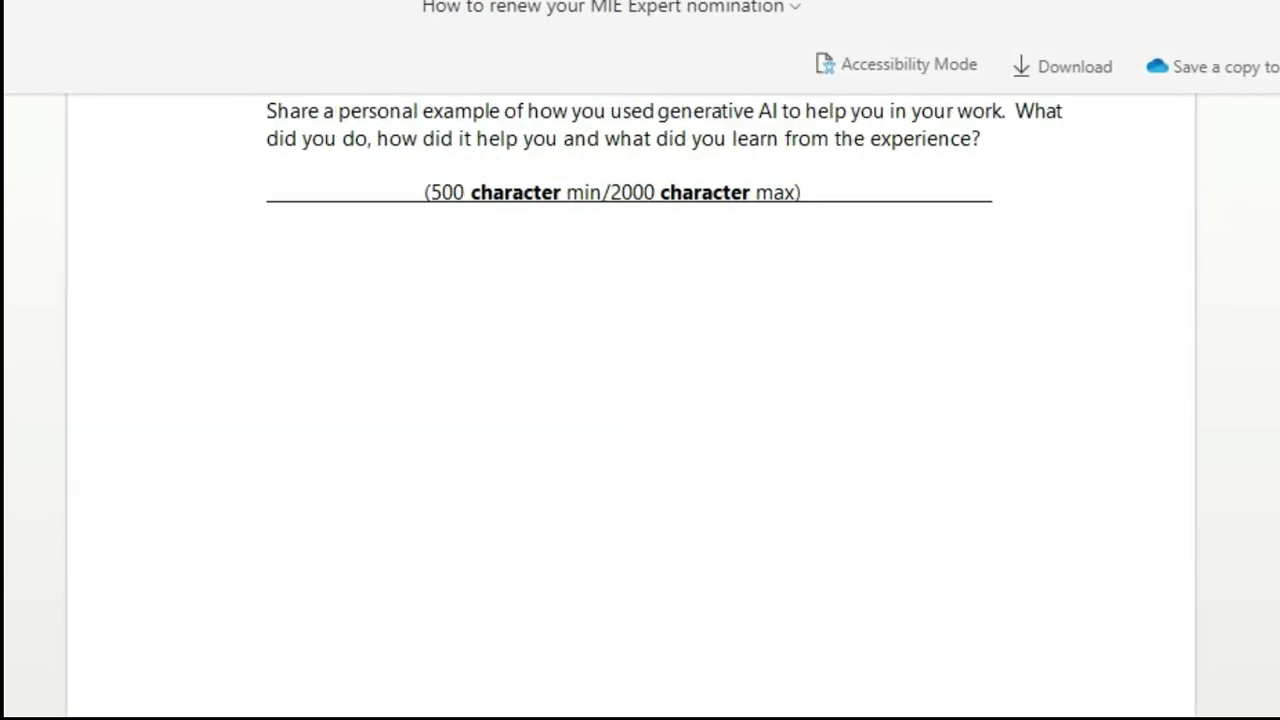
{"action": "scroll", "coordinate": [640, 400], "scroll_direction": "up", "scroll_amount": 10}
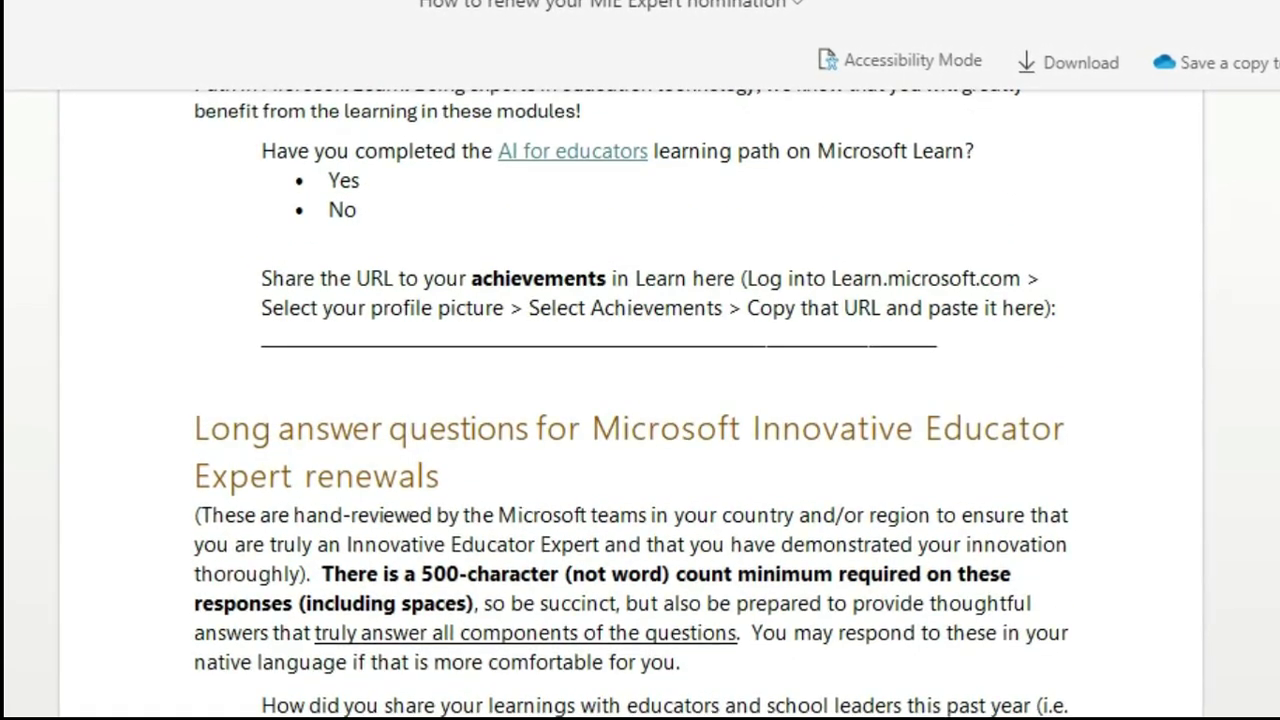
Review the MIE Expert nomination questions document, including its definitions, hint and the two parts of the nomination form.
{"action": "scroll", "coordinate": [640, 400], "scroll_direction": "up", "scroll_amount": 5}
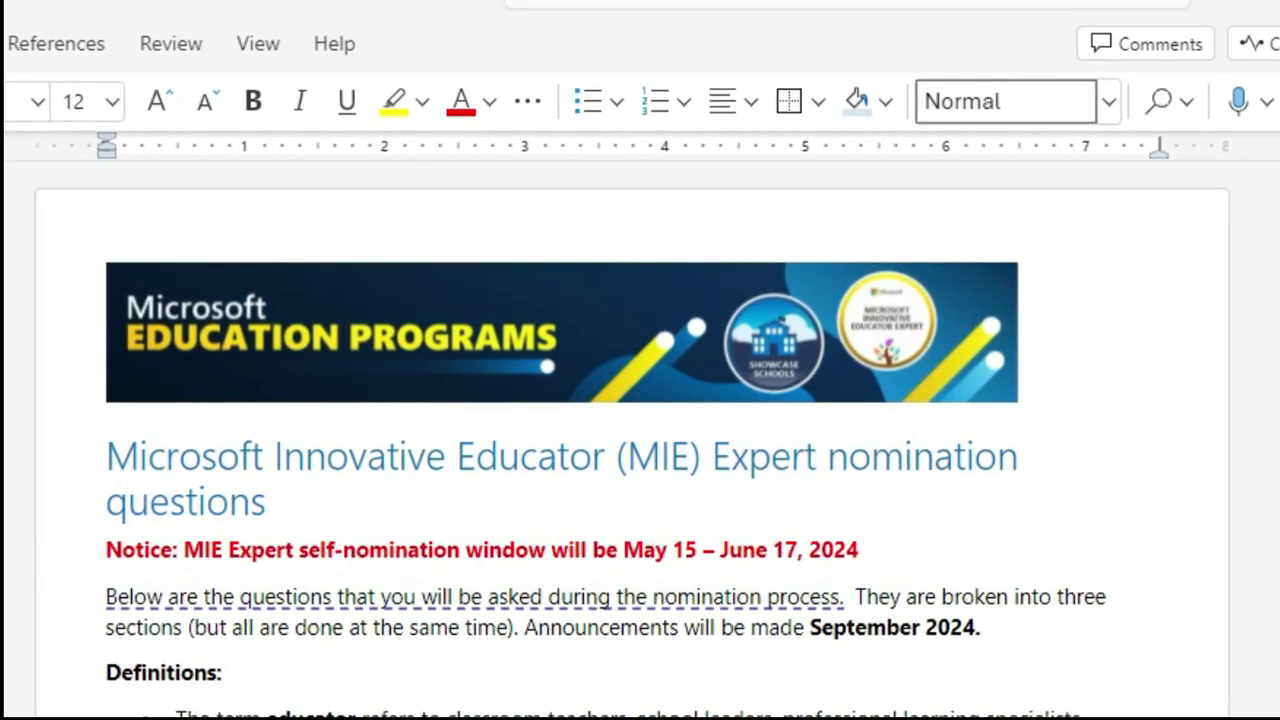
{"action": "scroll", "coordinate": [640, 430], "scroll_direction": "down", "scroll_amount": 5}
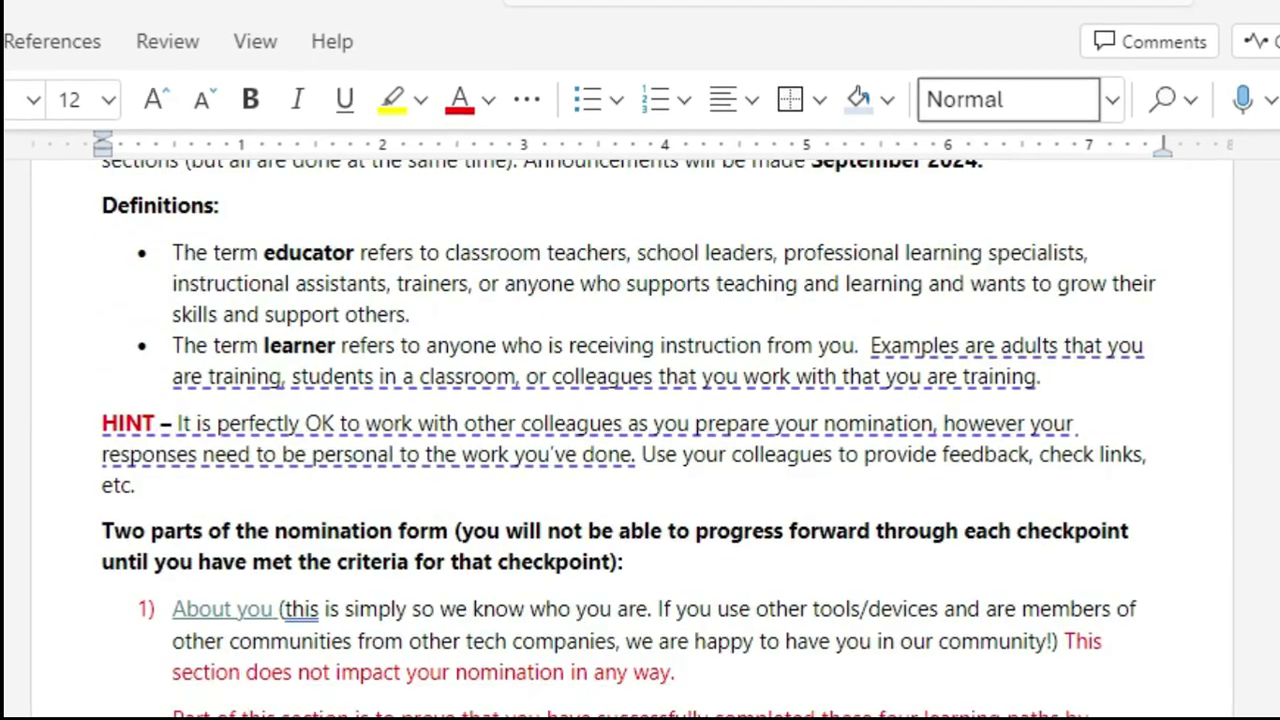
{"action": "scroll", "coordinate": [640, 430], "scroll_direction": "down", "scroll_amount": 6}
{"action": "scroll", "coordinate": [640, 430], "scroll_direction": "down", "scroll_amount": 1}
{"action": "scroll", "coordinate": [640, 430], "scroll_direction": "up", "scroll_amount": 2}
{"action": "scroll", "coordinate": [640, 430], "scroll_direction": "down", "scroll_amount": 4}
{"action": "scroll", "coordinate": [712, 378], "scroll_direction": "up", "scroll_amount": 5}
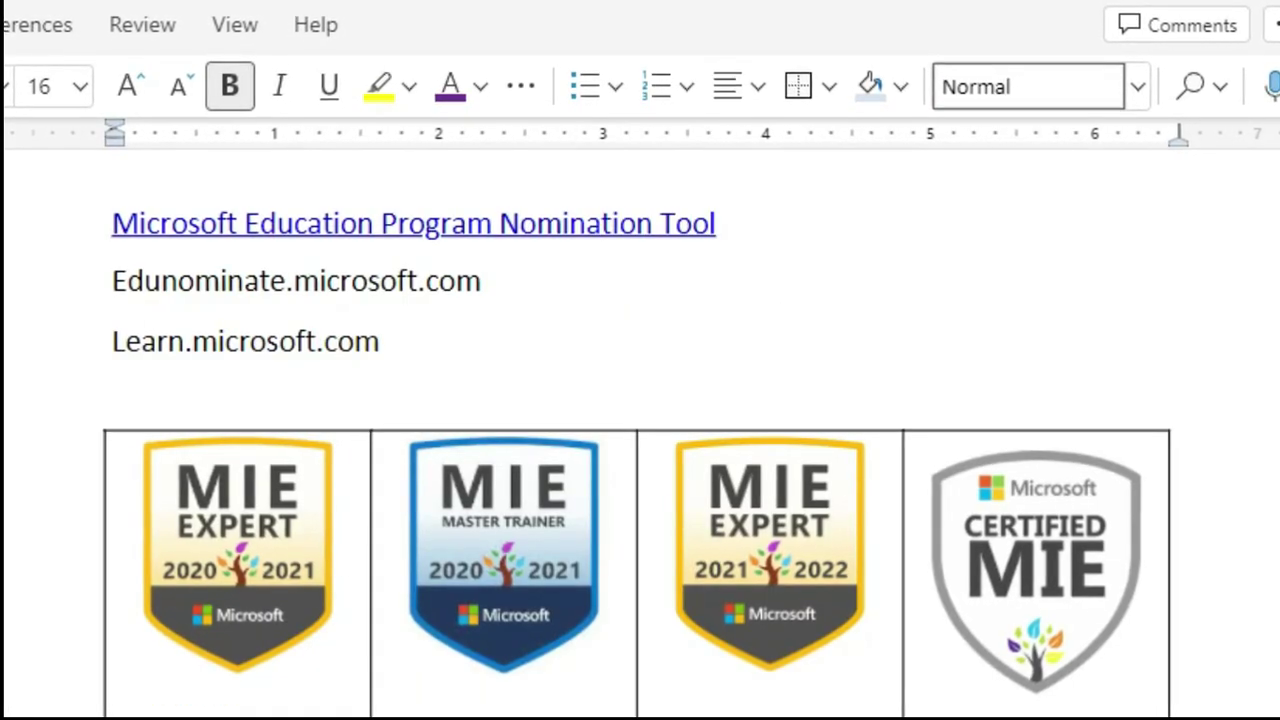
Look through the learning path links document, covering the badge table, the nomination tool addresses and the learning path links for new MIEE.
{"action": "scroll", "coordinate": [640, 450], "scroll_direction": "down", "scroll_amount": 5}
{"action": "scroll", "coordinate": [640, 450], "scroll_direction": "up", "scroll_amount": 3}
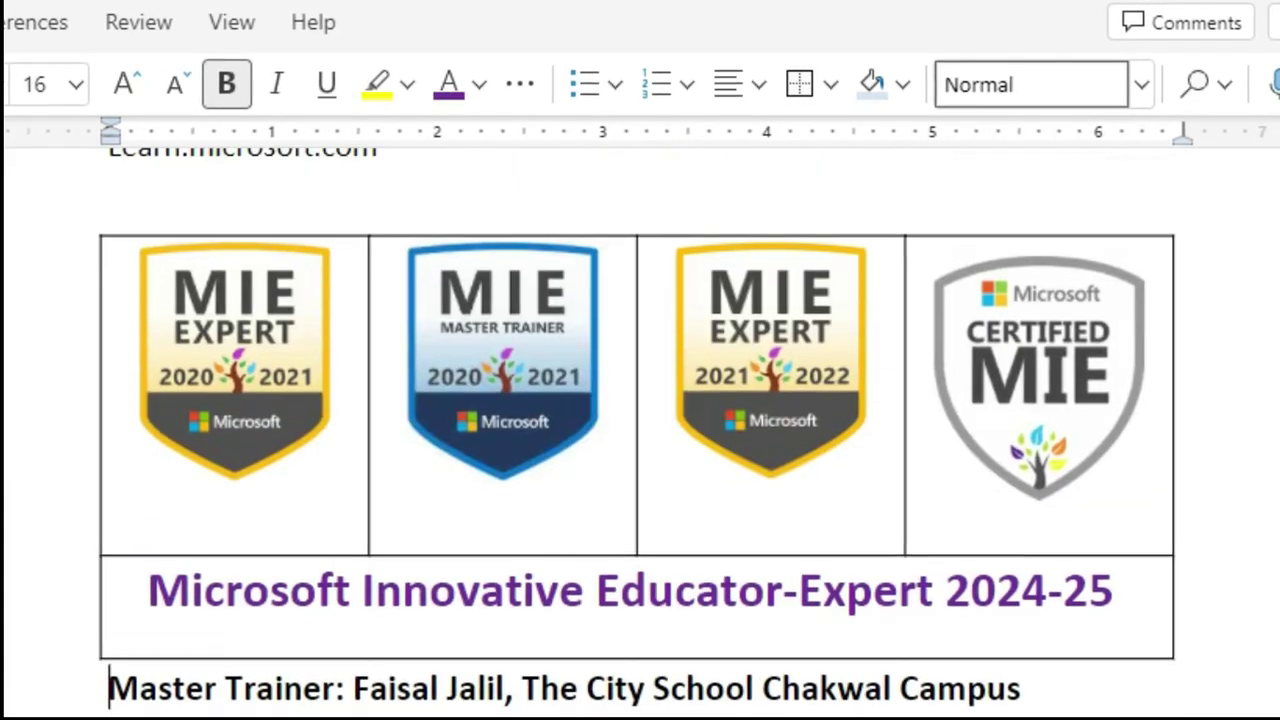
{"action": "scroll", "coordinate": [640, 450], "scroll_direction": "up", "scroll_amount": 3}
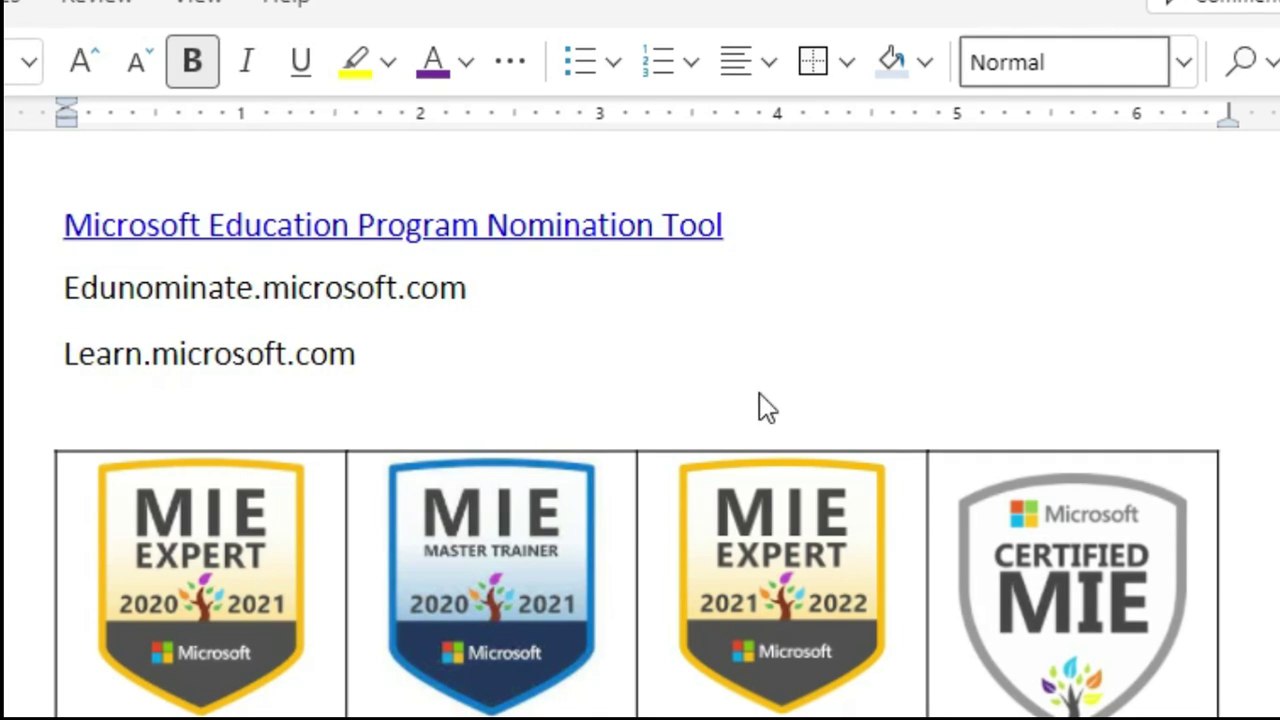
{"action": "scroll", "coordinate": [640, 400], "scroll_direction": "down", "scroll_amount": 4}
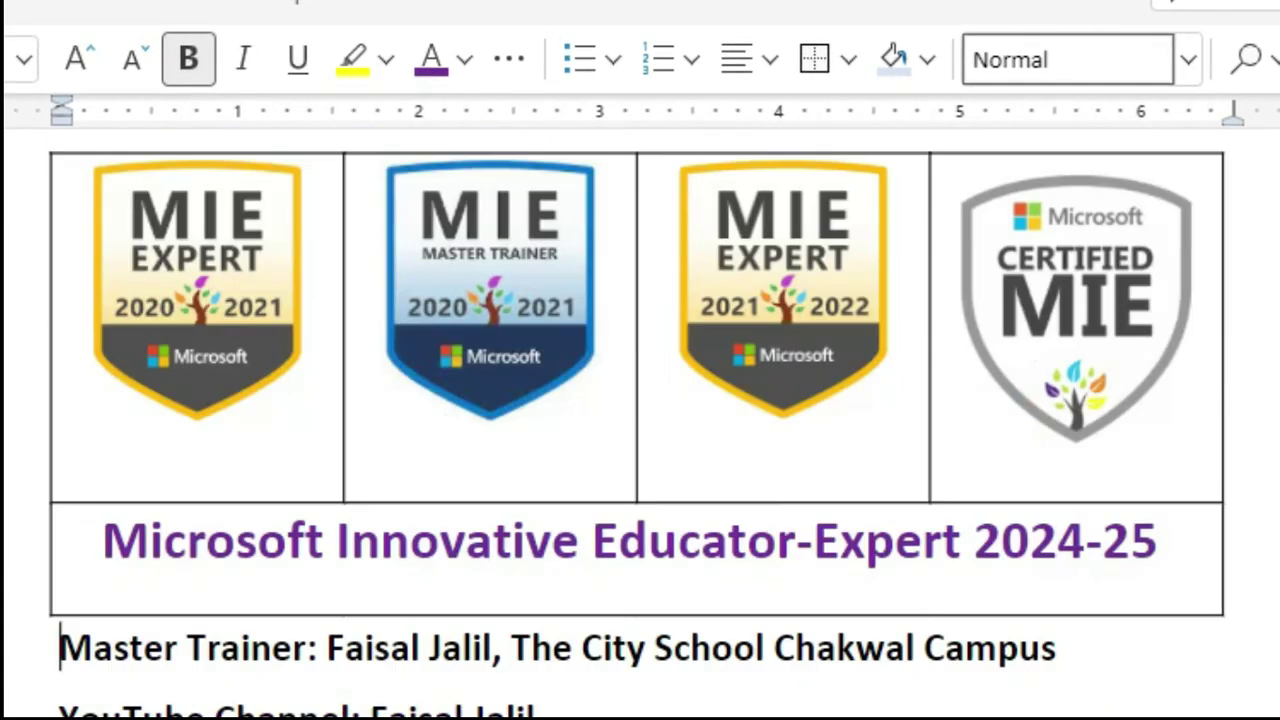
{"action": "scroll", "coordinate": [640, 400], "scroll_direction": "up", "scroll_amount": 6}
{"action": "scroll", "coordinate": [640, 400], "scroll_direction": "up", "scroll_amount": 5}
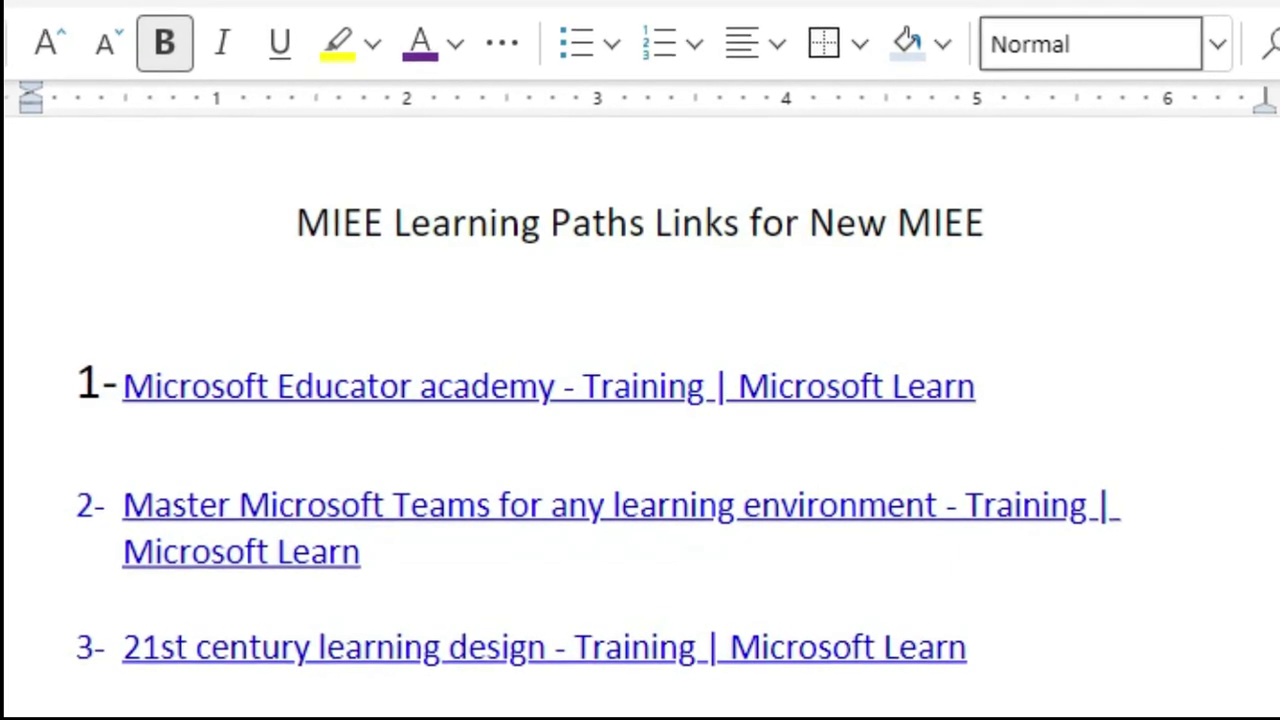
{"action": "scroll", "coordinate": [455, 683], "scroll_direction": "down", "scroll_amount": 5}
{"action": "scroll", "coordinate": [640, 400], "scroll_direction": "down", "scroll_amount": 2}
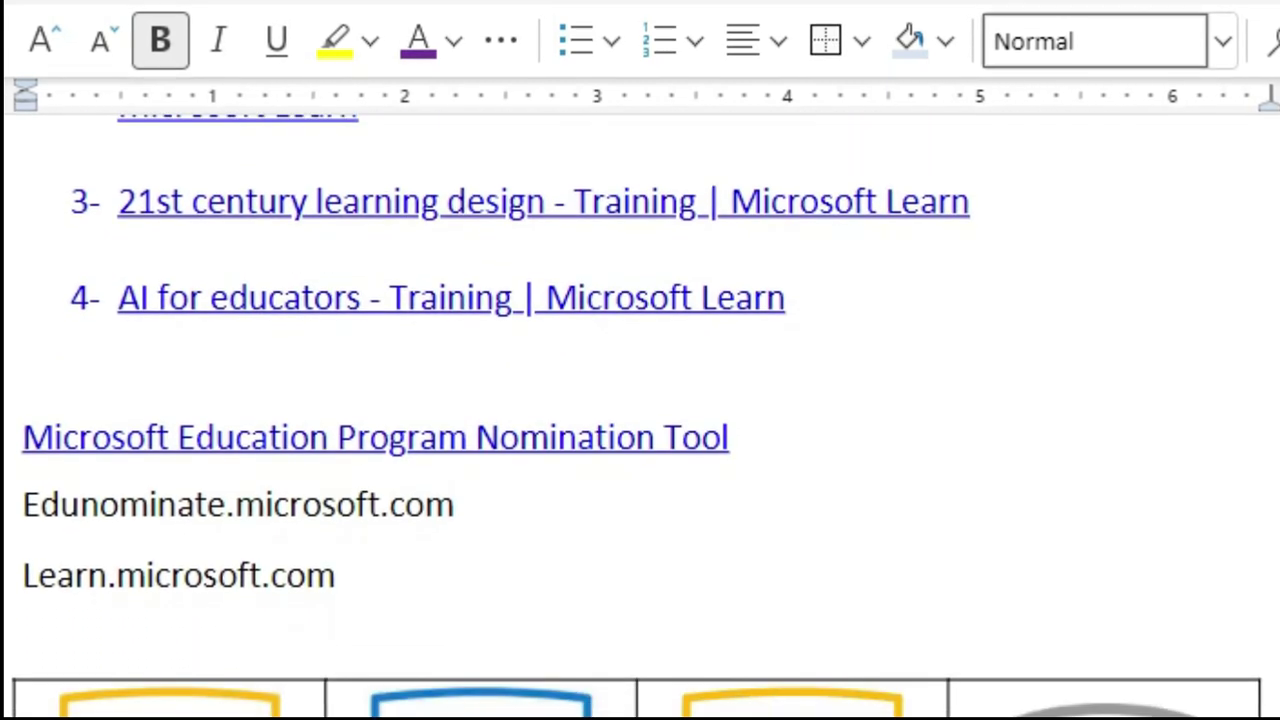
Open the Learn.microsoft.com site listed in the document and go to the signed-in account's profile.
{"action": "left_click_drag", "start_coordinate": [17, 580], "coordinate": [334, 588]}
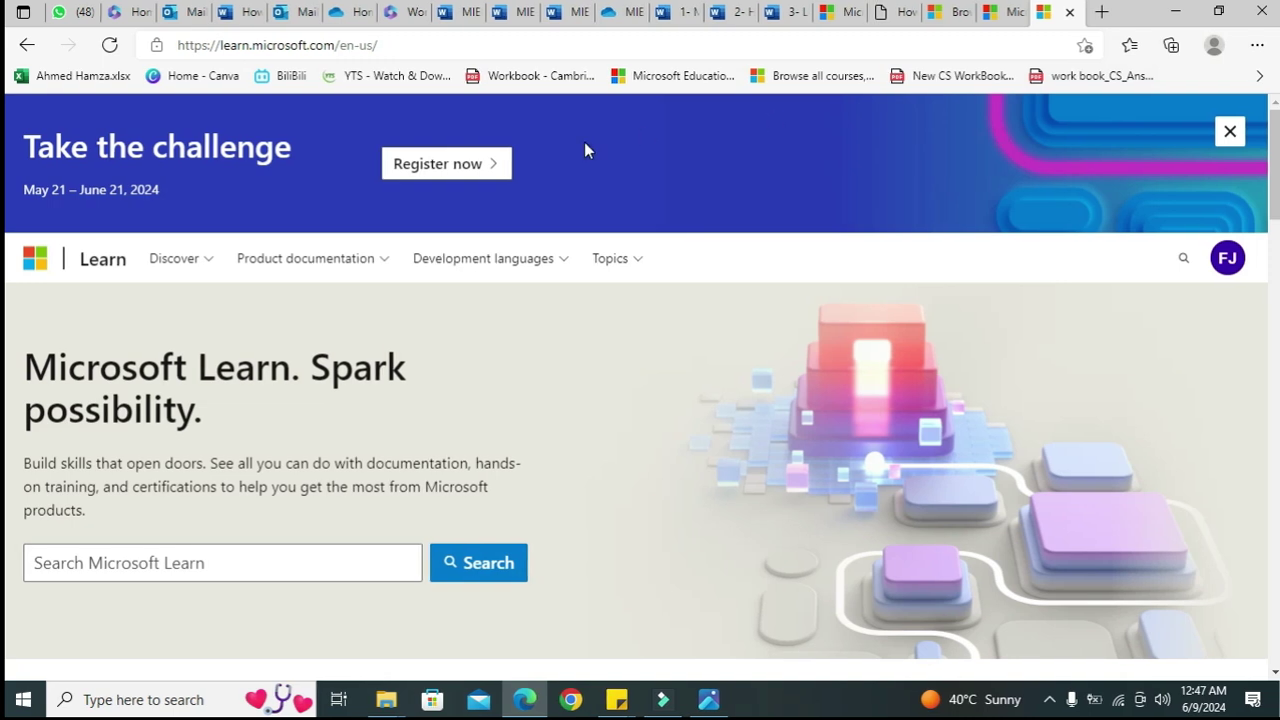
{"action": "left_click", "coordinate": [1228, 262]}
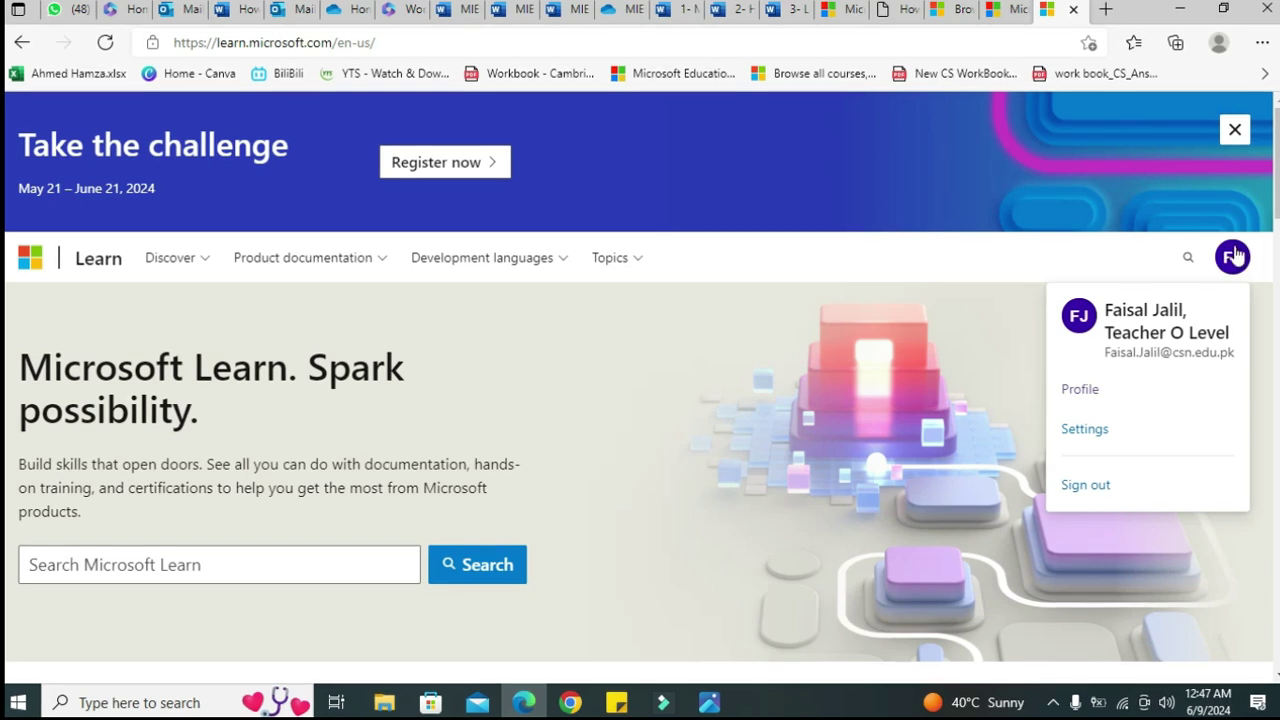
{"action": "left_click", "coordinate": [1082, 391]}
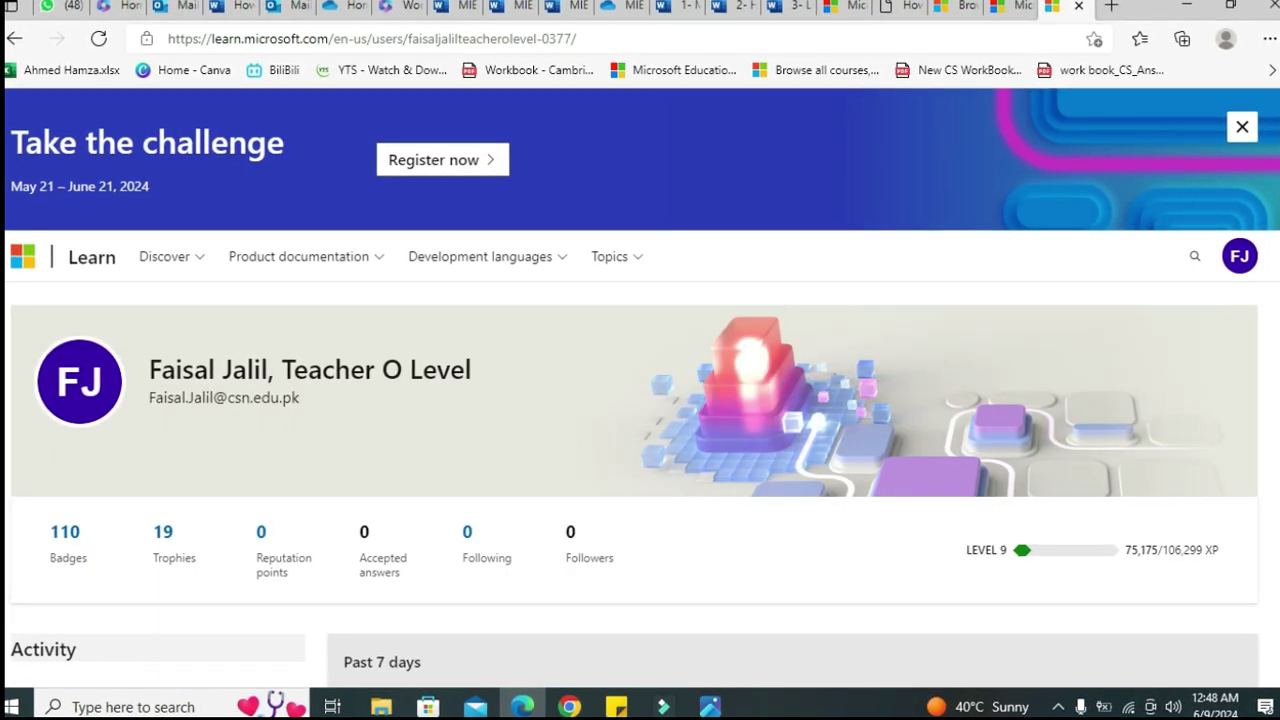
Open the profile's Achievements section and look through the module badges and profile summary.
{"action": "scroll", "coordinate": [640, 400], "scroll_direction": "down", "scroll_amount": 5}
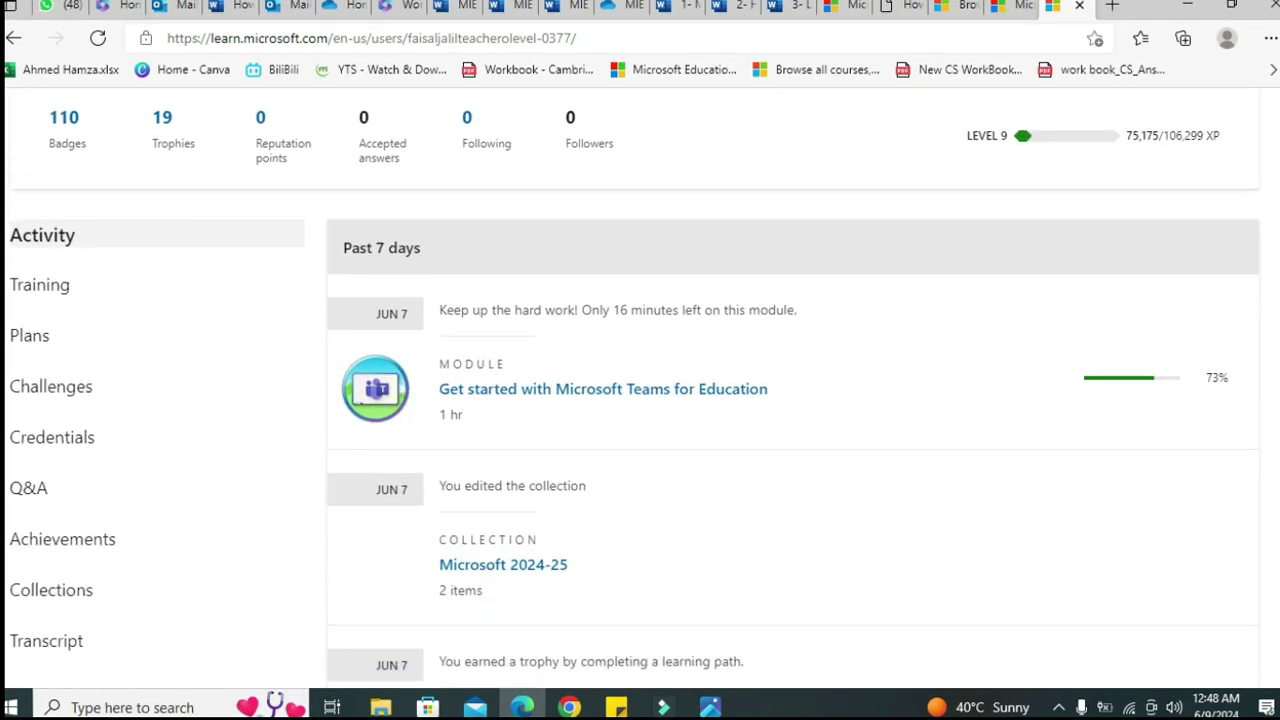
{"action": "scroll", "coordinate": [640, 400], "scroll_direction": "down", "scroll_amount": 1}
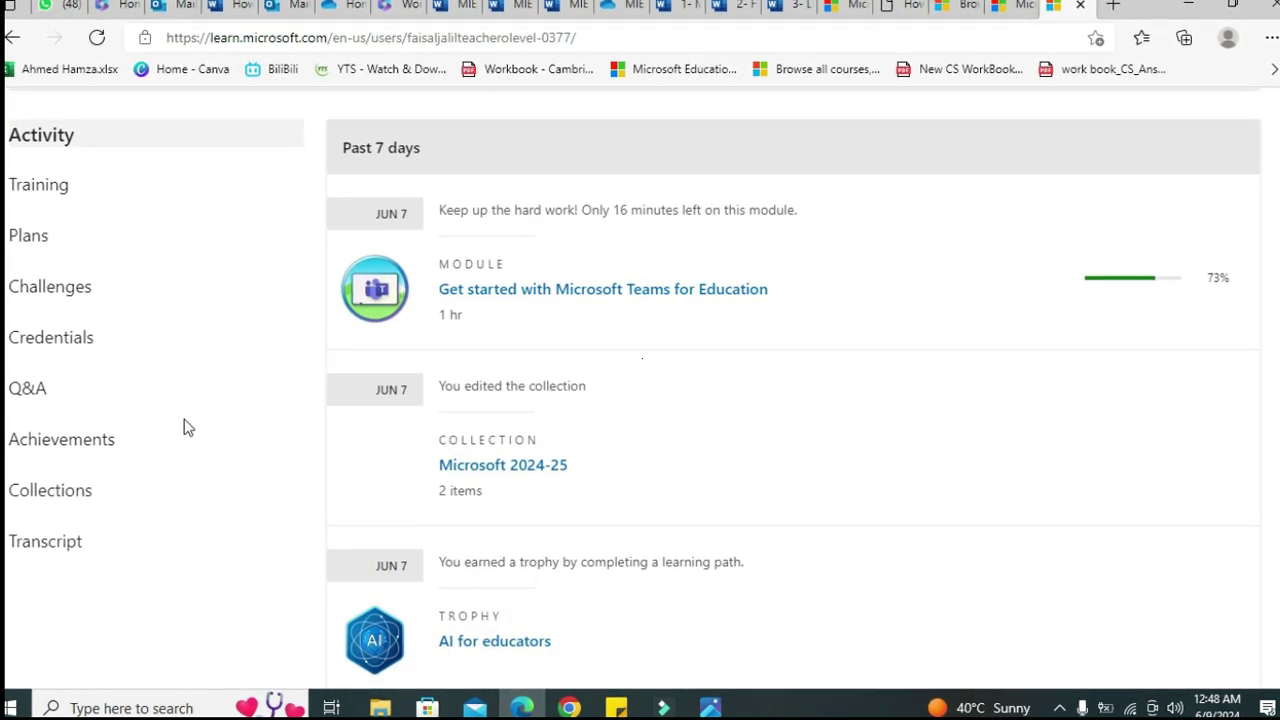
{"action": "left_click", "coordinate": [111, 442]}
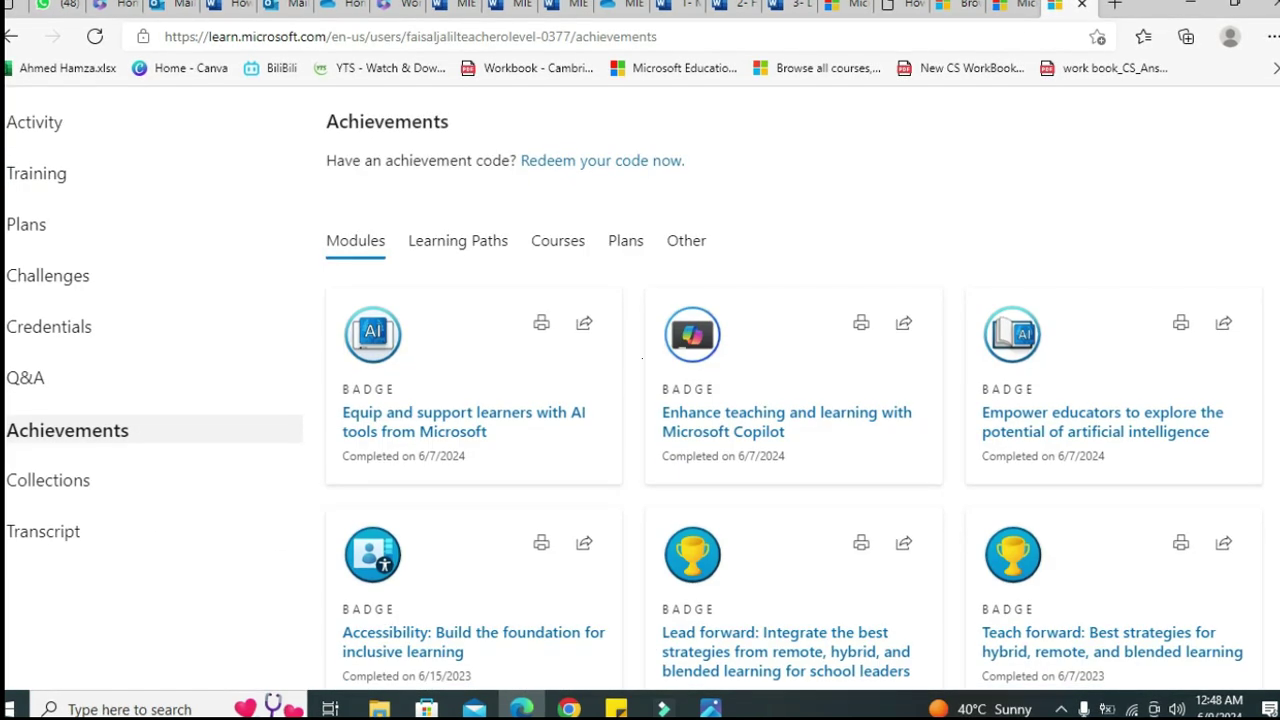
{"action": "scroll", "coordinate": [640, 400], "scroll_direction": "down", "scroll_amount": 2}
{"action": "scroll", "coordinate": [640, 400], "scroll_direction": "up", "scroll_amount": 3}
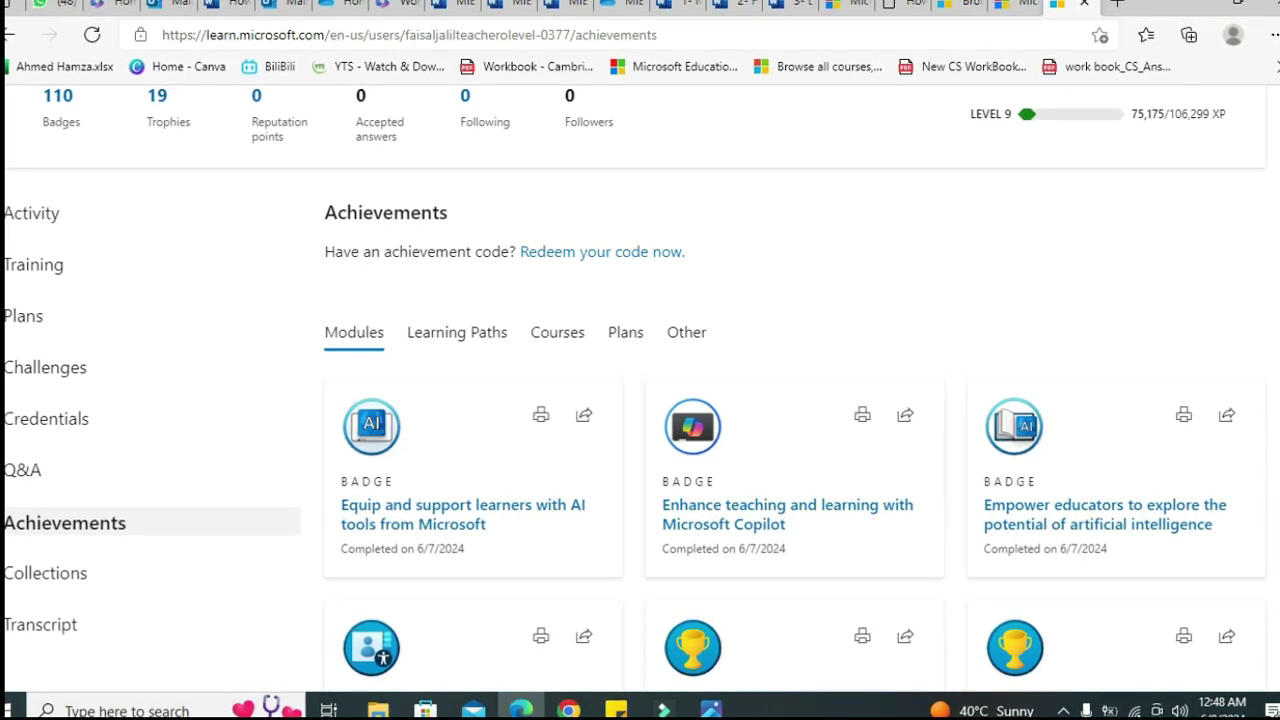
{"action": "scroll", "coordinate": [640, 390], "scroll_direction": "up", "scroll_amount": 4}
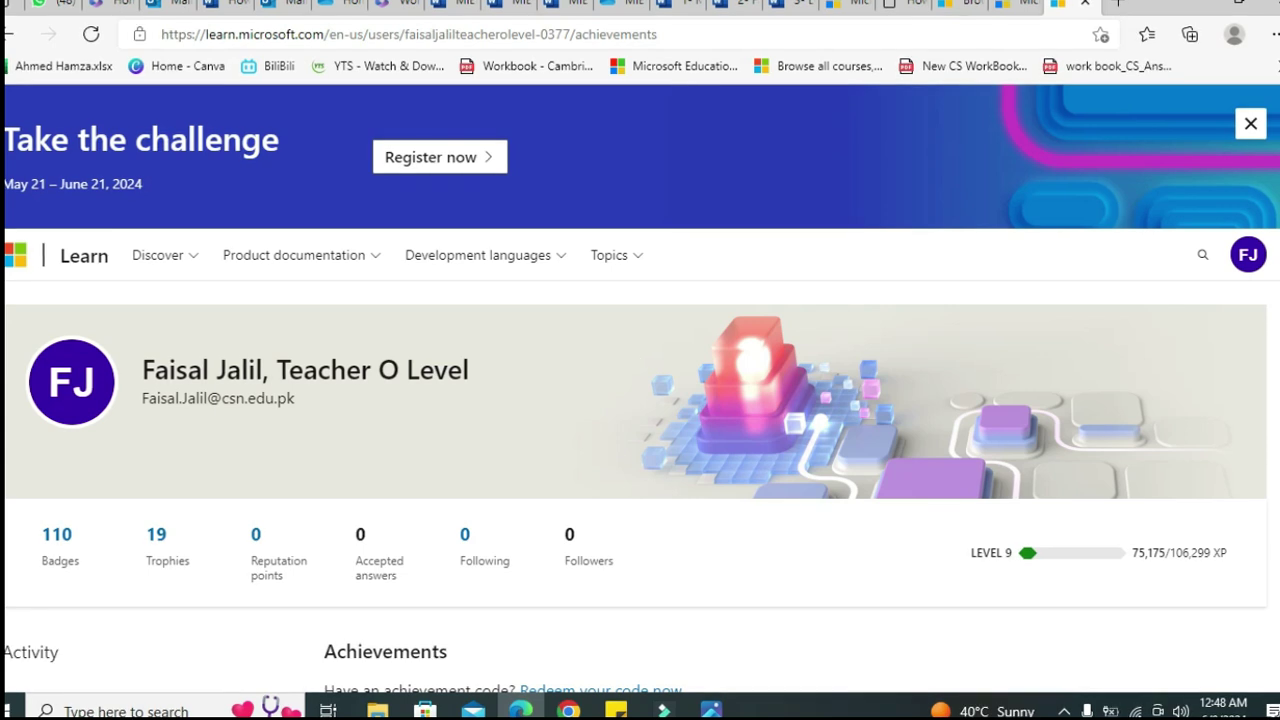
{"action": "scroll", "coordinate": [640, 400], "scroll_direction": "down", "scroll_amount": 4}
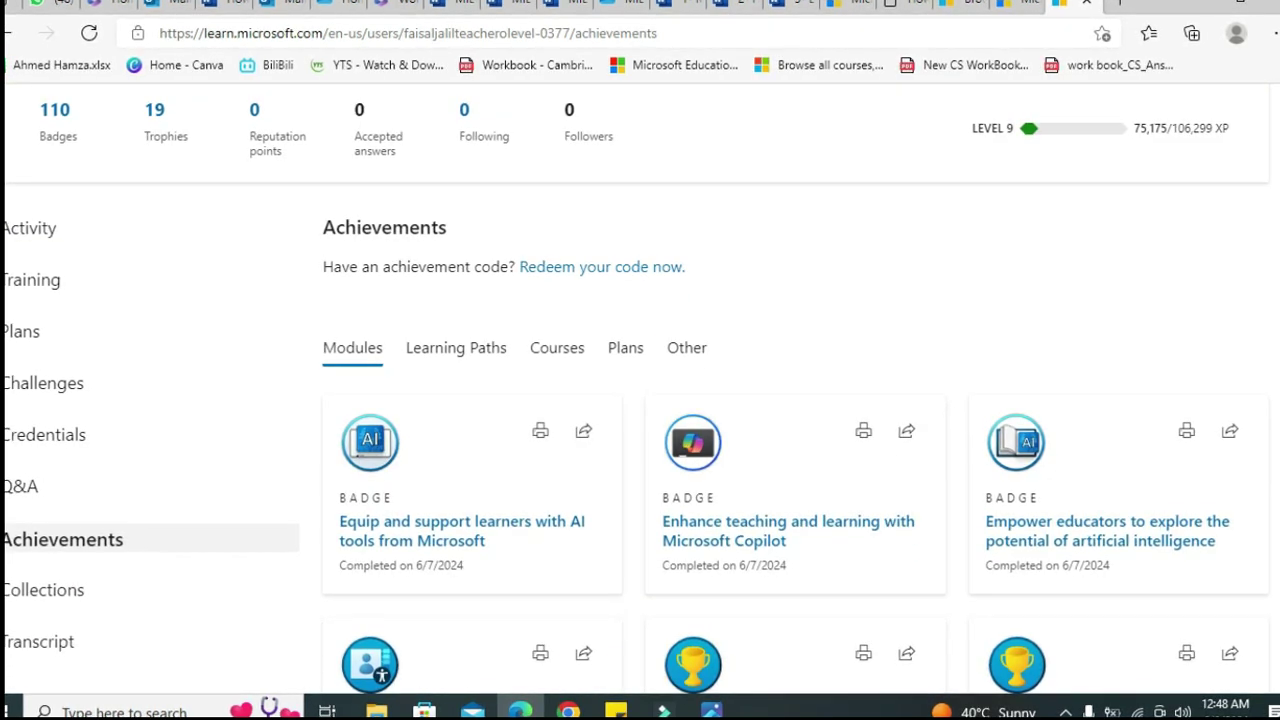
{"action": "scroll", "coordinate": [640, 400], "scroll_direction": "up", "scroll_amount": 4}
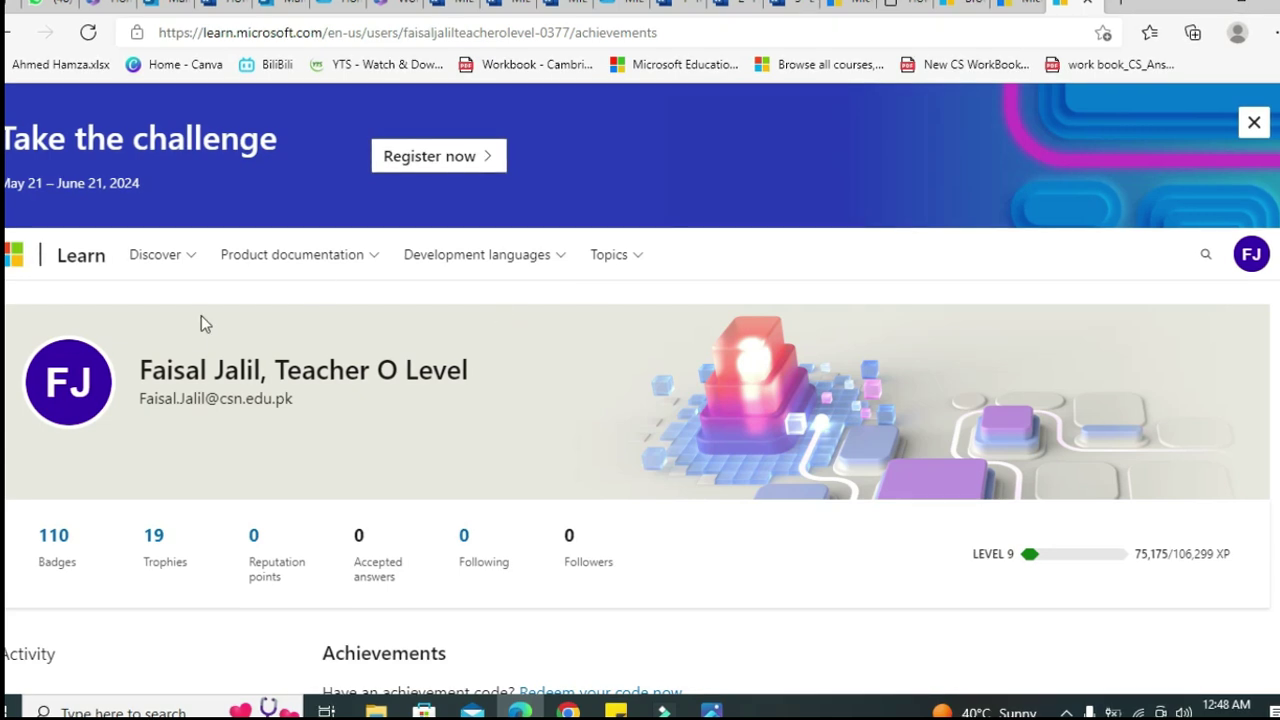
Check the site's product documentation, development language and topic listings, and return to the Microsoft Learn home page's search field.
{"action": "left_click", "coordinate": [373, 260]}
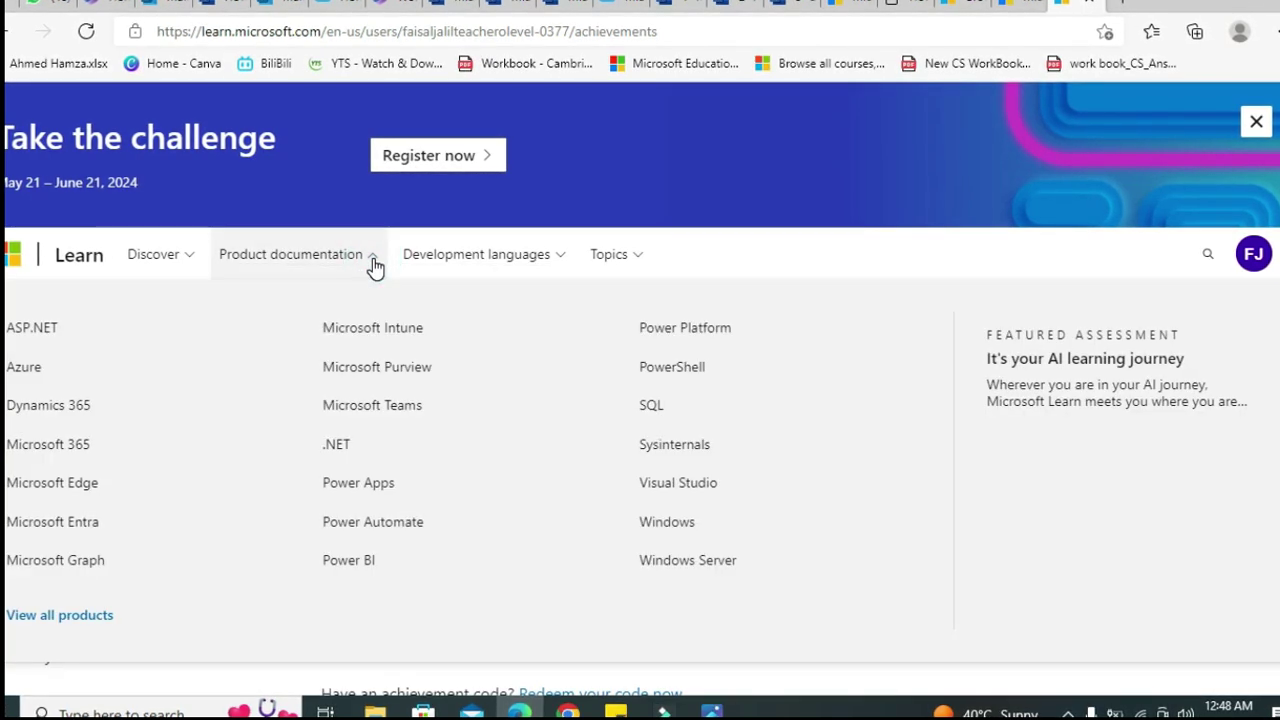
{"action": "left_click", "coordinate": [556, 262]}
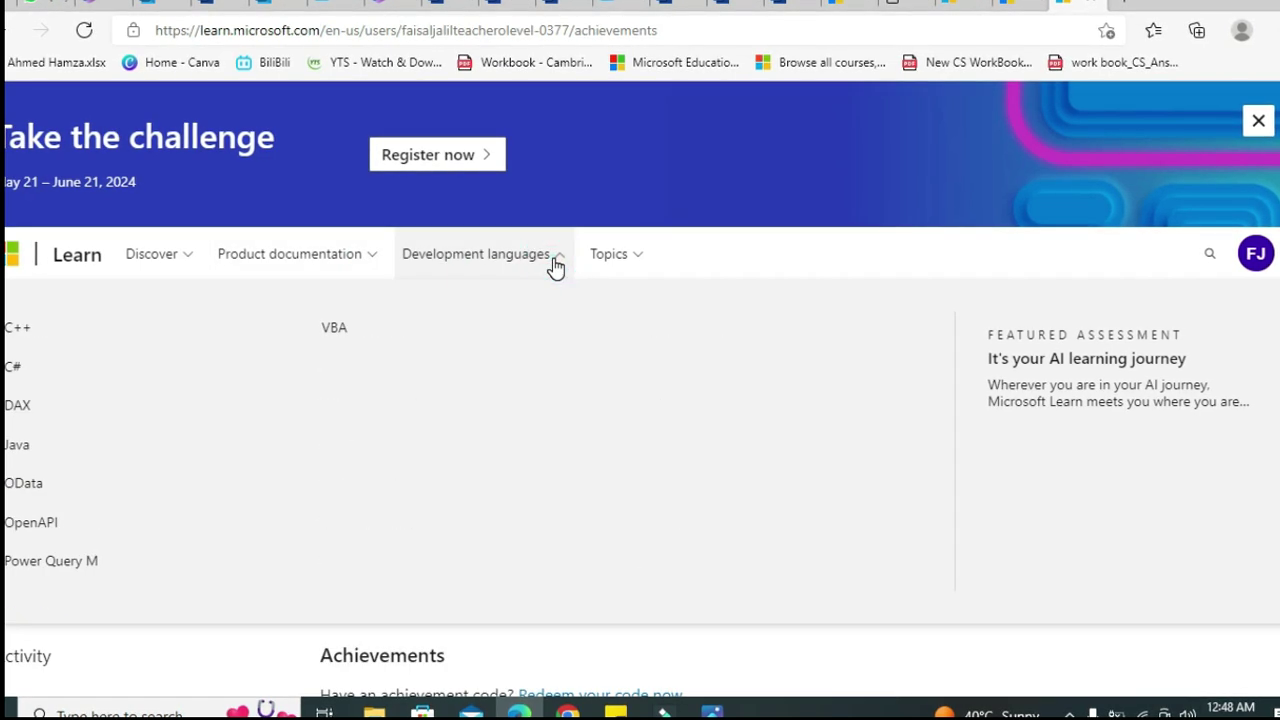
{"action": "left_click", "coordinate": [647, 262]}
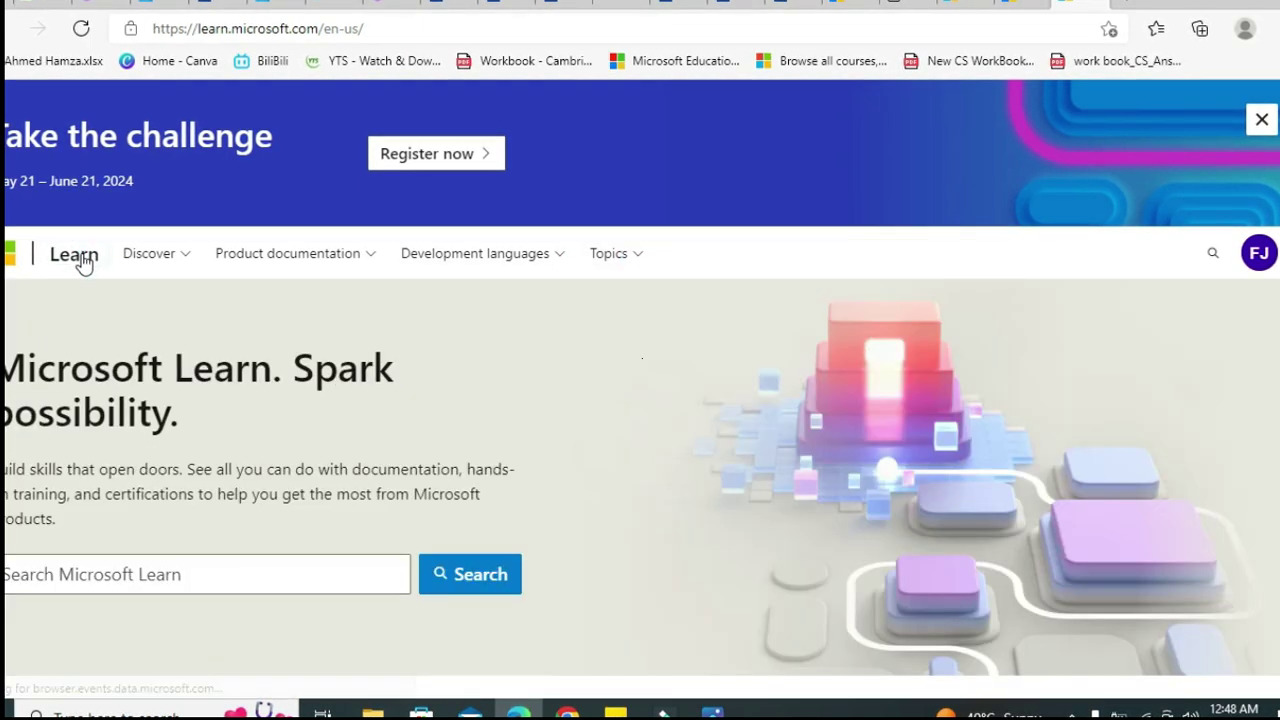
{"action": "left_click", "coordinate": [153, 570]}
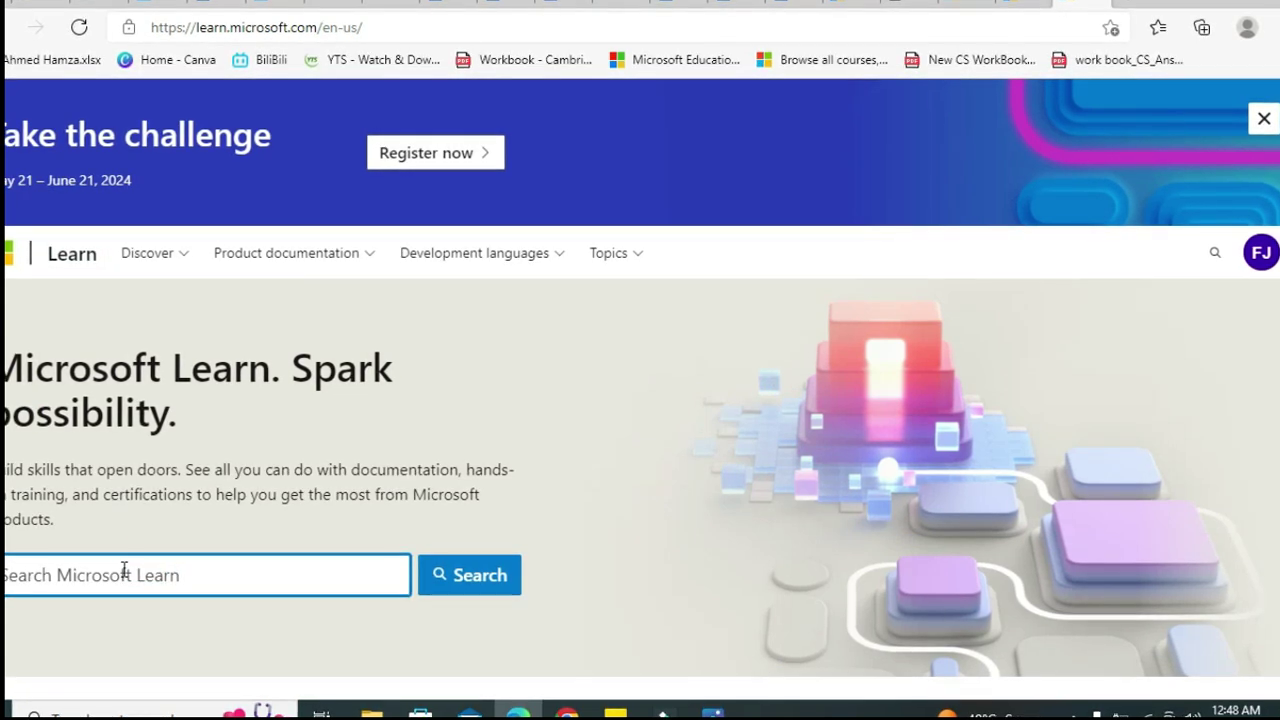
{"action": "left_click", "coordinate": [124, 570]}
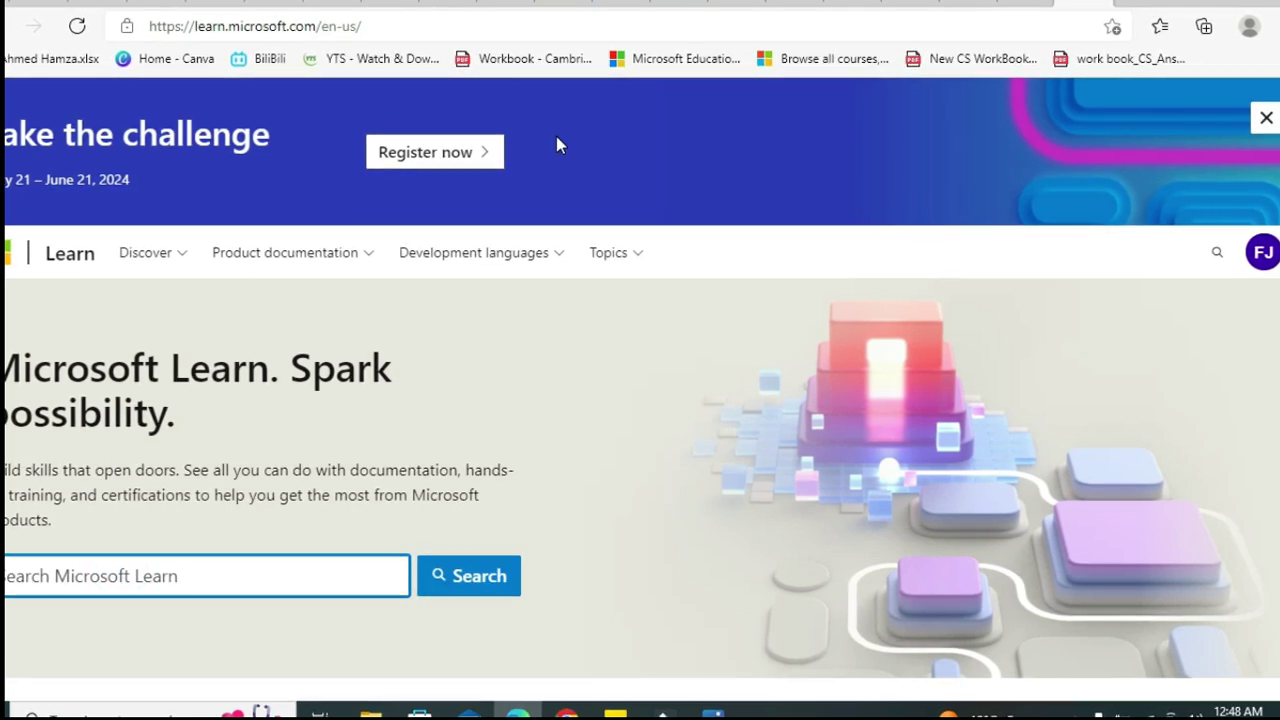
Switch to the MIE Expert nomination question document, highlight "Microsoft Educator academy" and look through the learning path completion questions.
{"action": "left_click", "coordinate": [678, 6]}
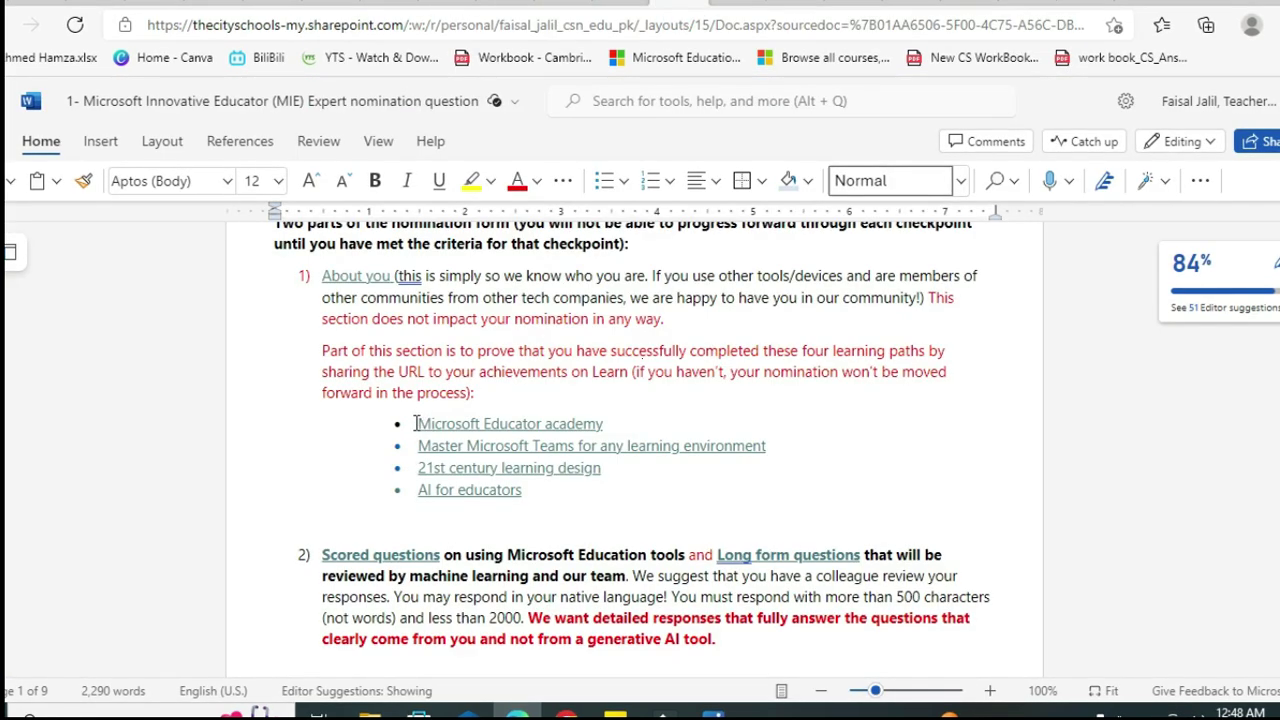
{"action": "left_click_drag", "start_coordinate": [415, 424], "coordinate": [609, 423]}
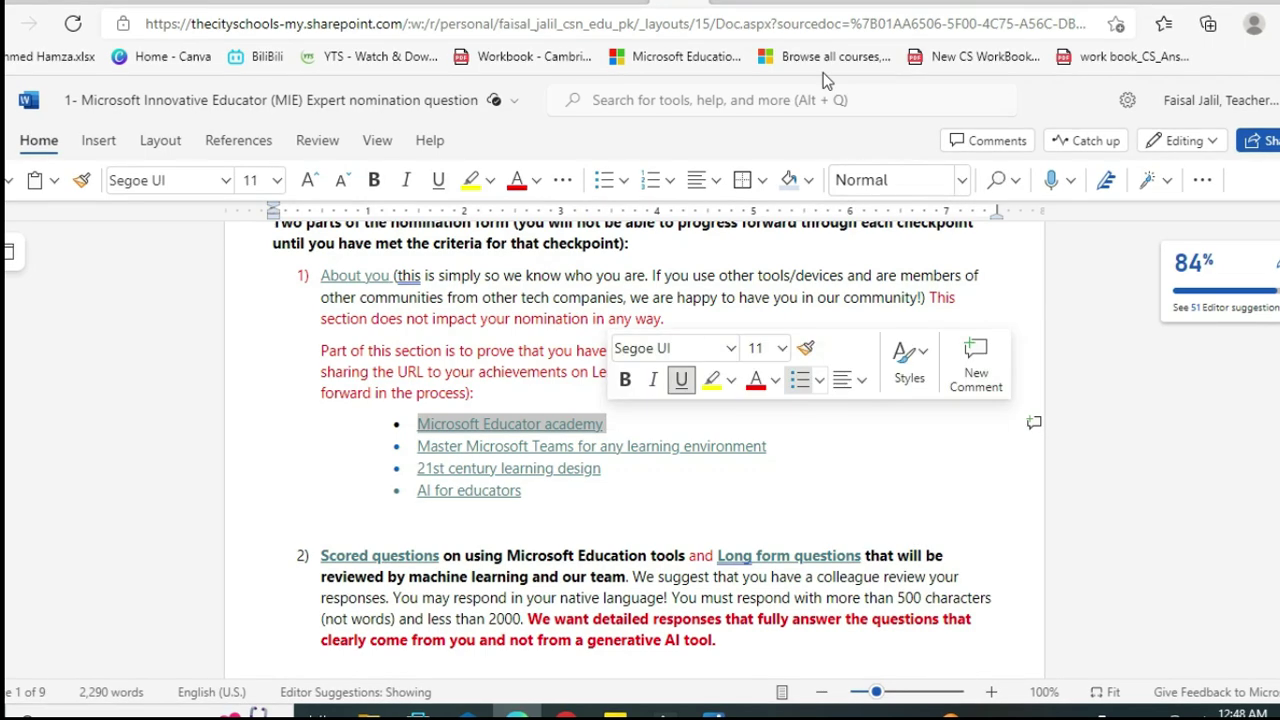
{"action": "scroll", "coordinate": [634, 450], "scroll_direction": "down", "scroll_amount": 20}
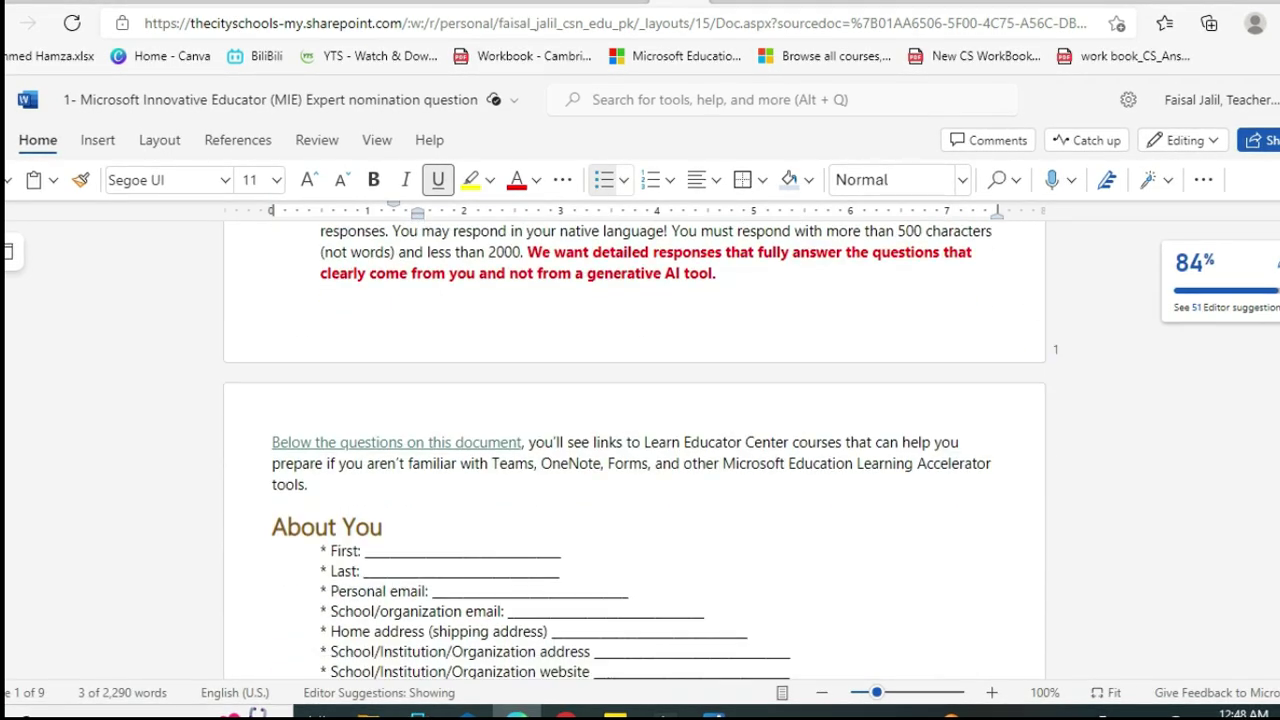
{"action": "scroll", "coordinate": [634, 450], "scroll_direction": "up", "scroll_amount": 10}
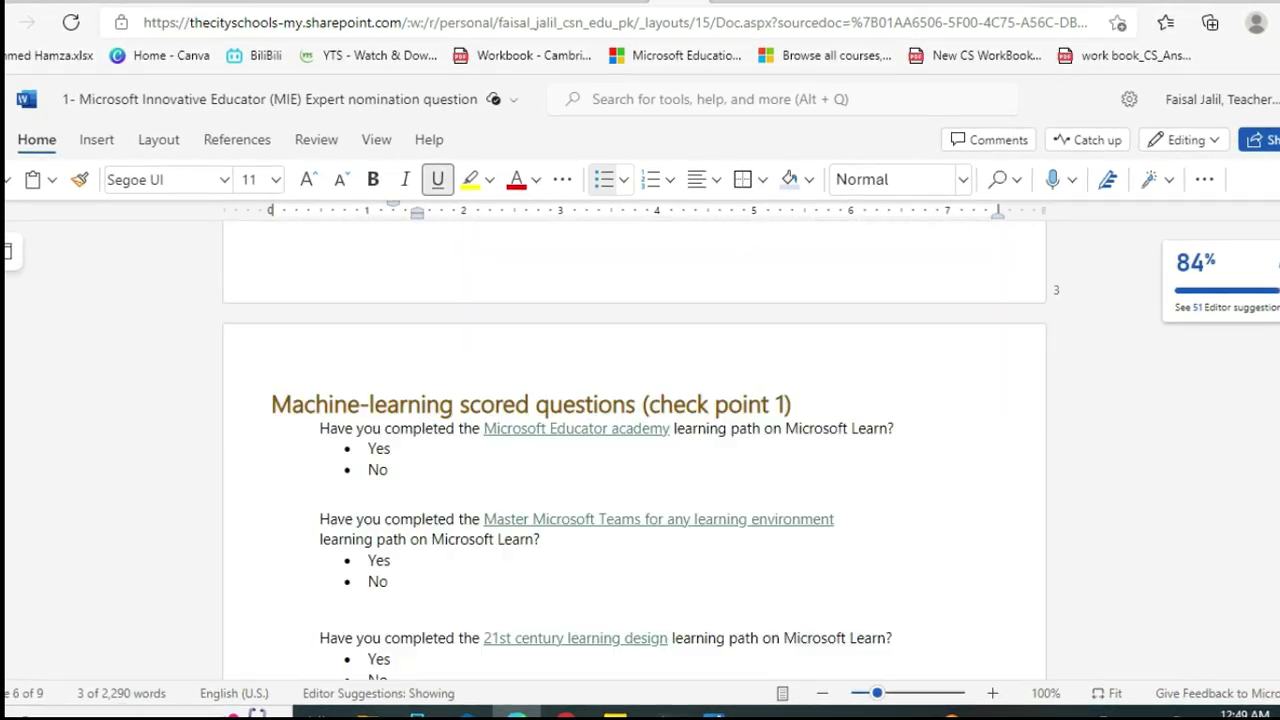
Copy the first link's text, "Microsoft Educator academy - Training | Microsoft Learn", from the Learning Path Links document.
{"action": "left_click", "coordinate": [798, 3]}
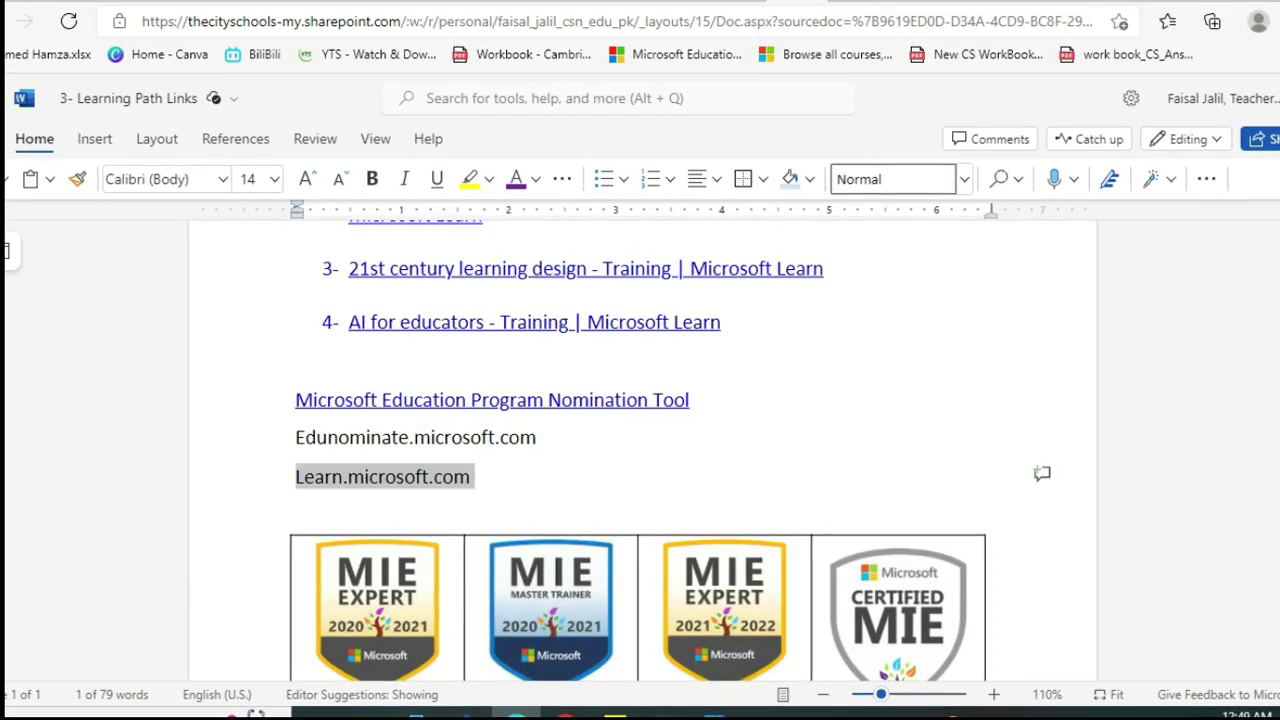
{"action": "scroll", "coordinate": [640, 450], "scroll_direction": "up", "scroll_amount": 3}
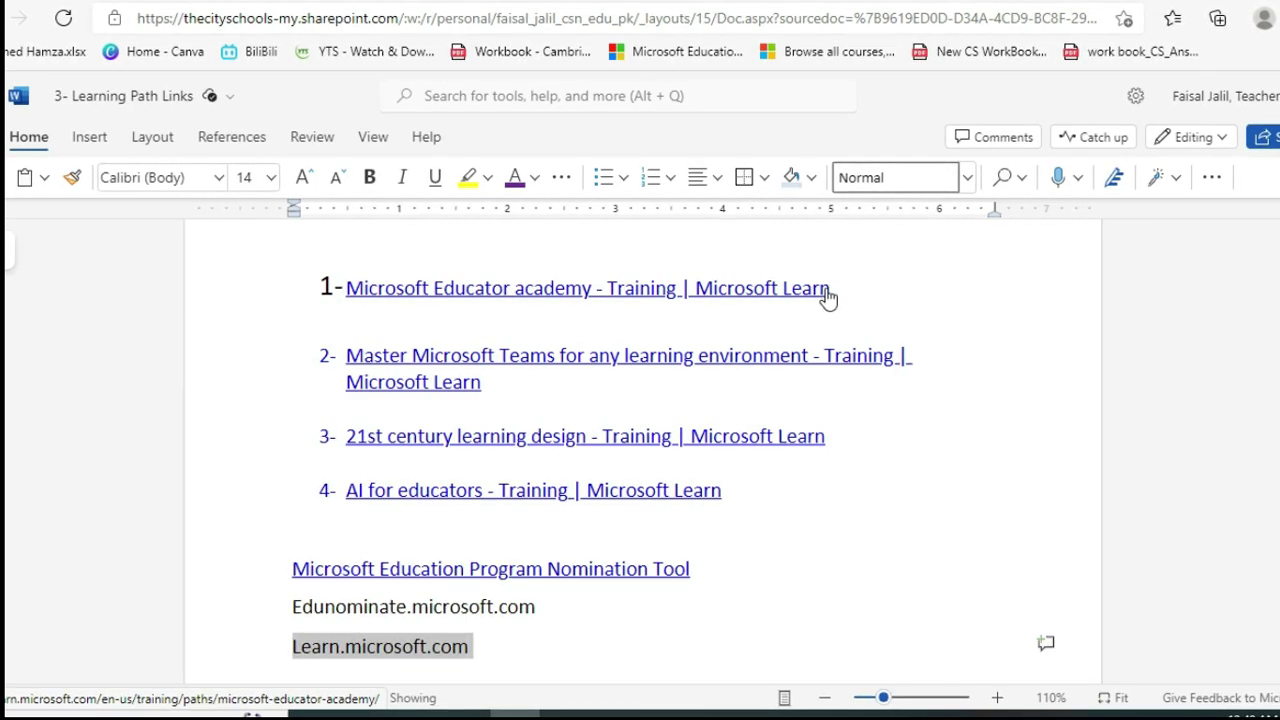
{"action": "left_click_drag", "start_coordinate": [843, 286], "coordinate": [347, 292]}
{"action": "key", "text": "ctrl+c"}
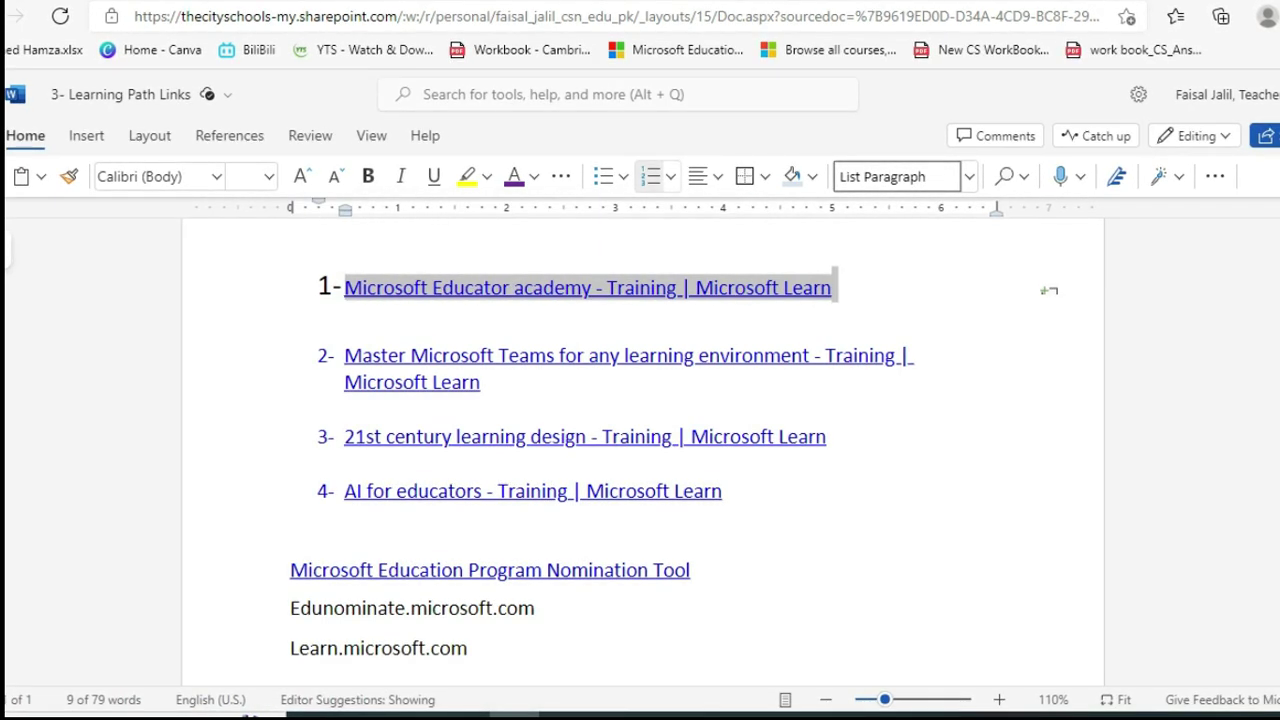
Search Microsoft Learn for the copied title, trimmed to "Microsoft Educator academy - Training".
{"action": "key", "text": "ctrl+Tab"}
{"action": "left_click", "coordinate": [150, 581]}
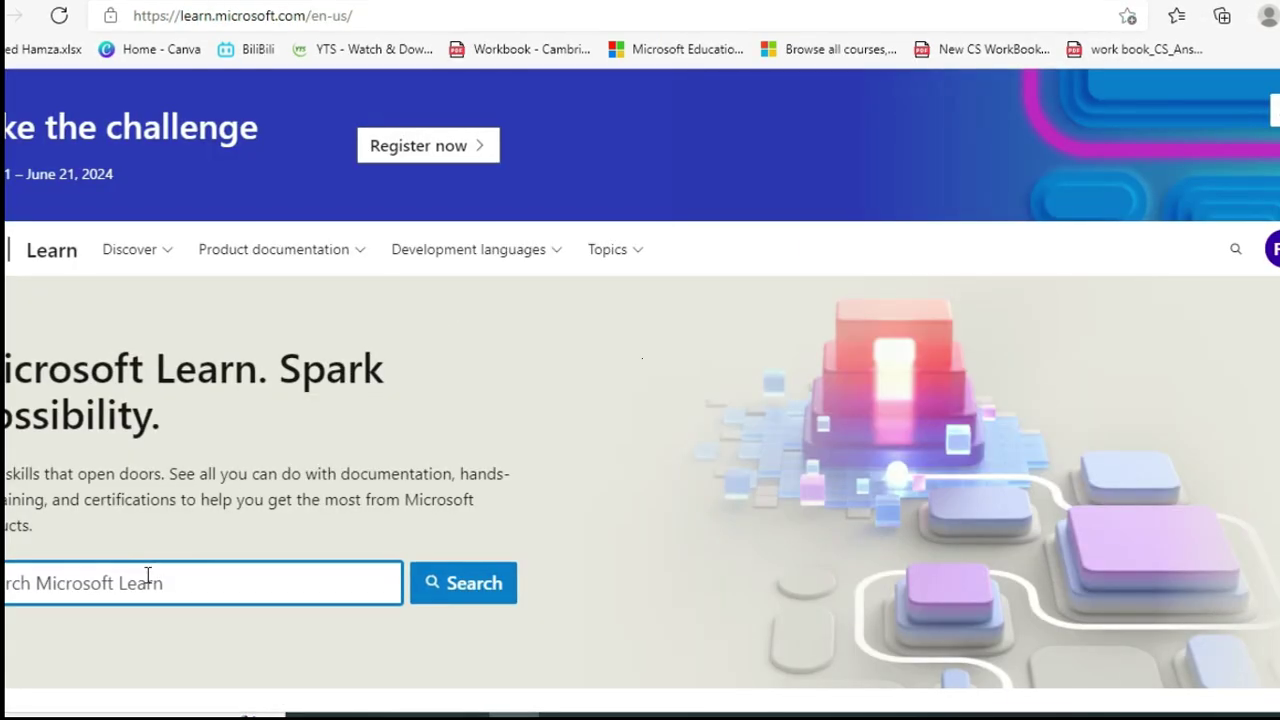
{"action": "key", "text": "ctrl+v"}
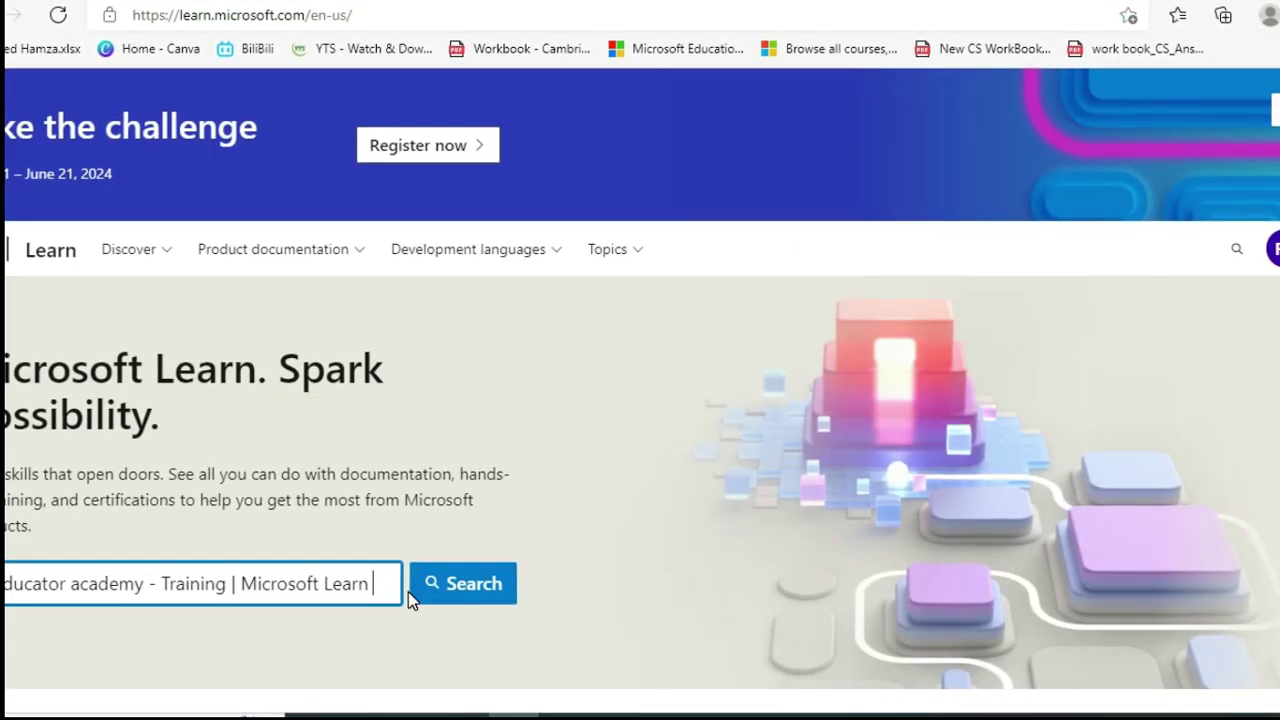
{"action": "key", "text": "BackSpace"}
{"action": "key", "text": "BackSpace"}
{"action": "key", "text": "BackSpace"}
{"action": "key", "text": "BackSpace"}
{"action": "key", "text": "BackSpace"}
{"action": "key", "text": "BackSpace"}
{"action": "key", "text": "BackSpace"}
{"action": "key", "text": "BackSpace"}
{"action": "key", "text": "BackSpace"}
{"action": "key", "text": "BackSpace"}
{"action": "key", "text": "BackSpace"}
{"action": "key", "text": "BackSpace"}
{"action": "key", "text": "BackSpace"}
{"action": "key", "text": "BackSpace"}
{"action": "key", "text": "BackSpace"}
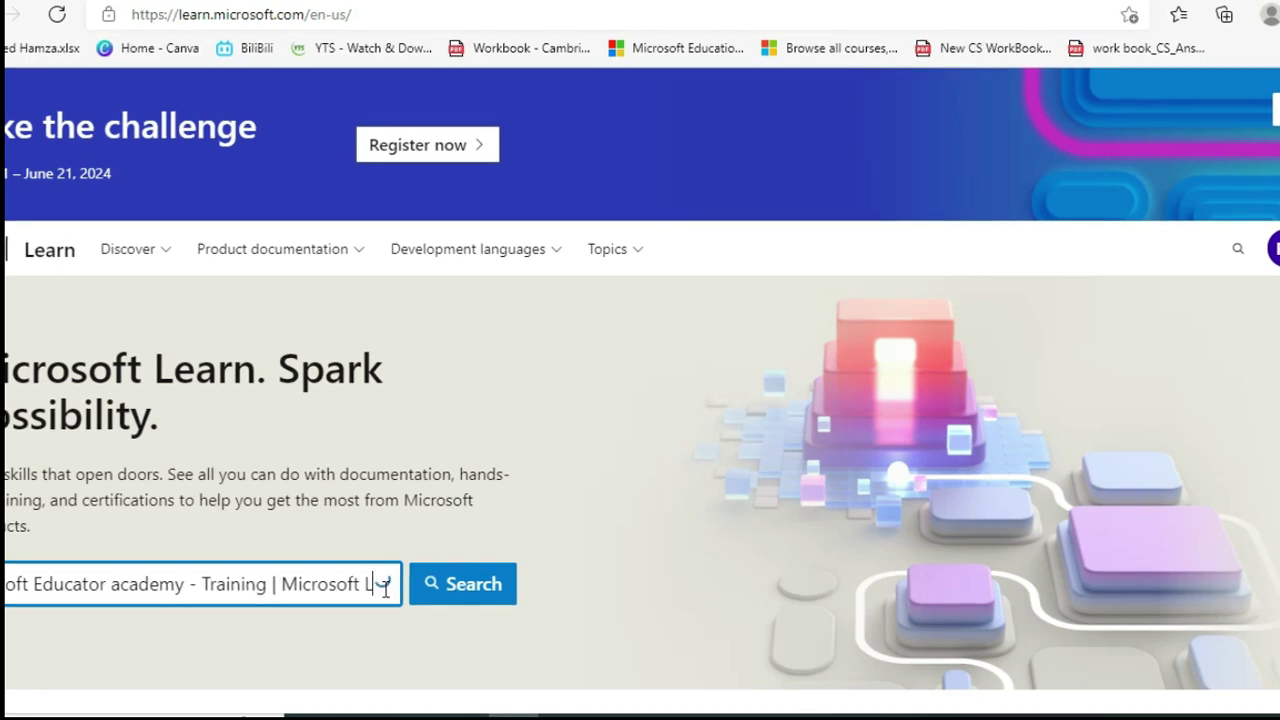
{"action": "key", "text": "BackSpace"}
{"action": "key", "text": "BackSpace"}
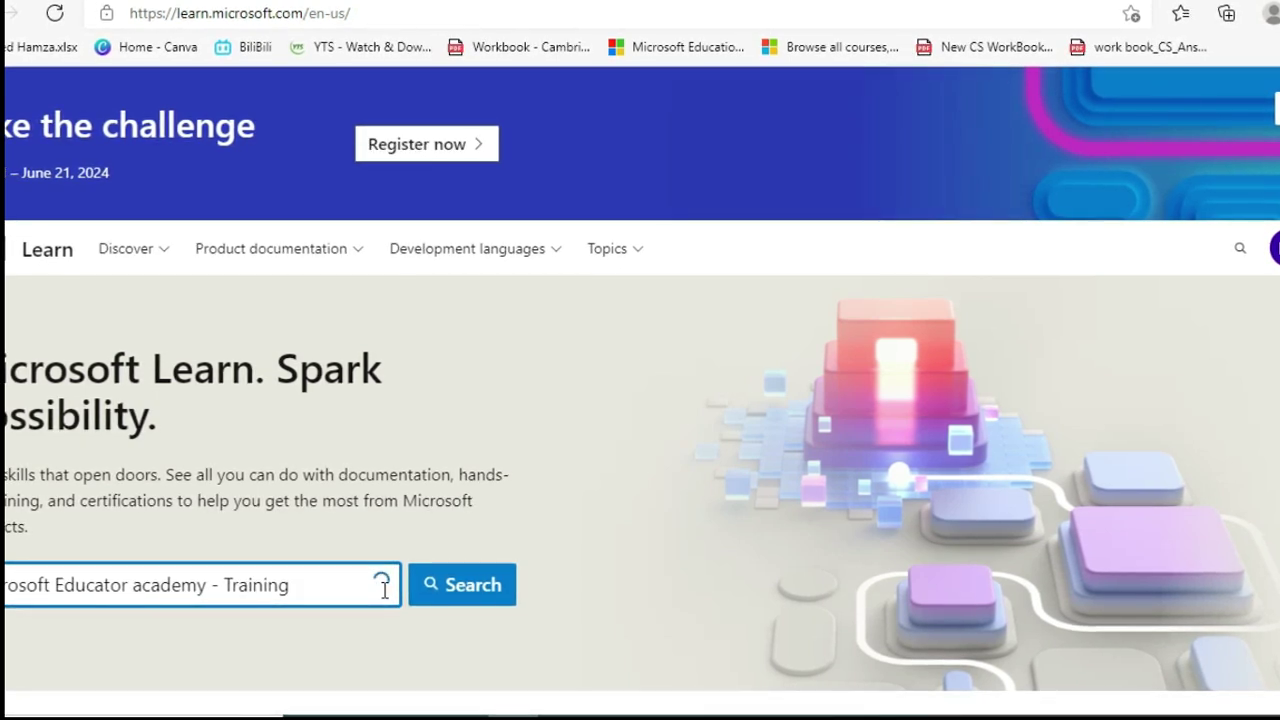
{"action": "key", "text": "Return"}
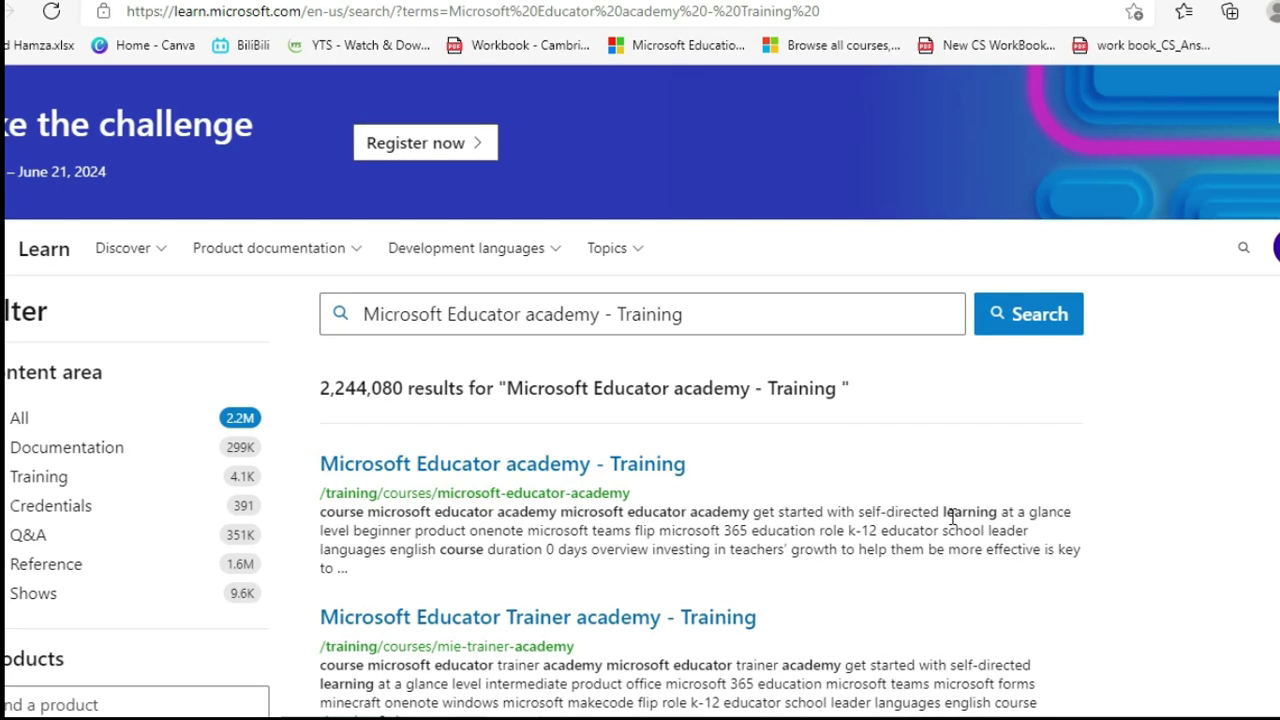
Open the Microsoft Educator academy training course from the search results, go to its self-directed learning syllabus and look through the course page.
{"action": "left_click", "coordinate": [529, 477]}
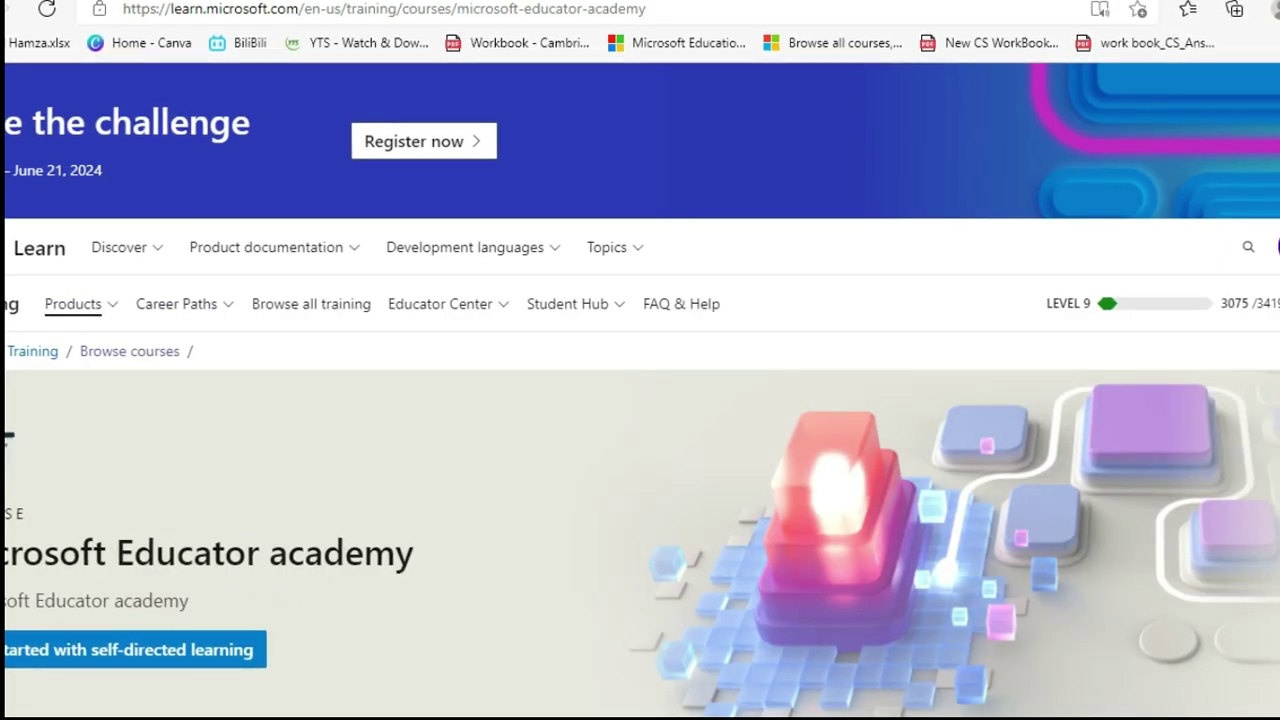
{"action": "scroll", "coordinate": [640, 390], "scroll_direction": "down", "scroll_amount": 3}
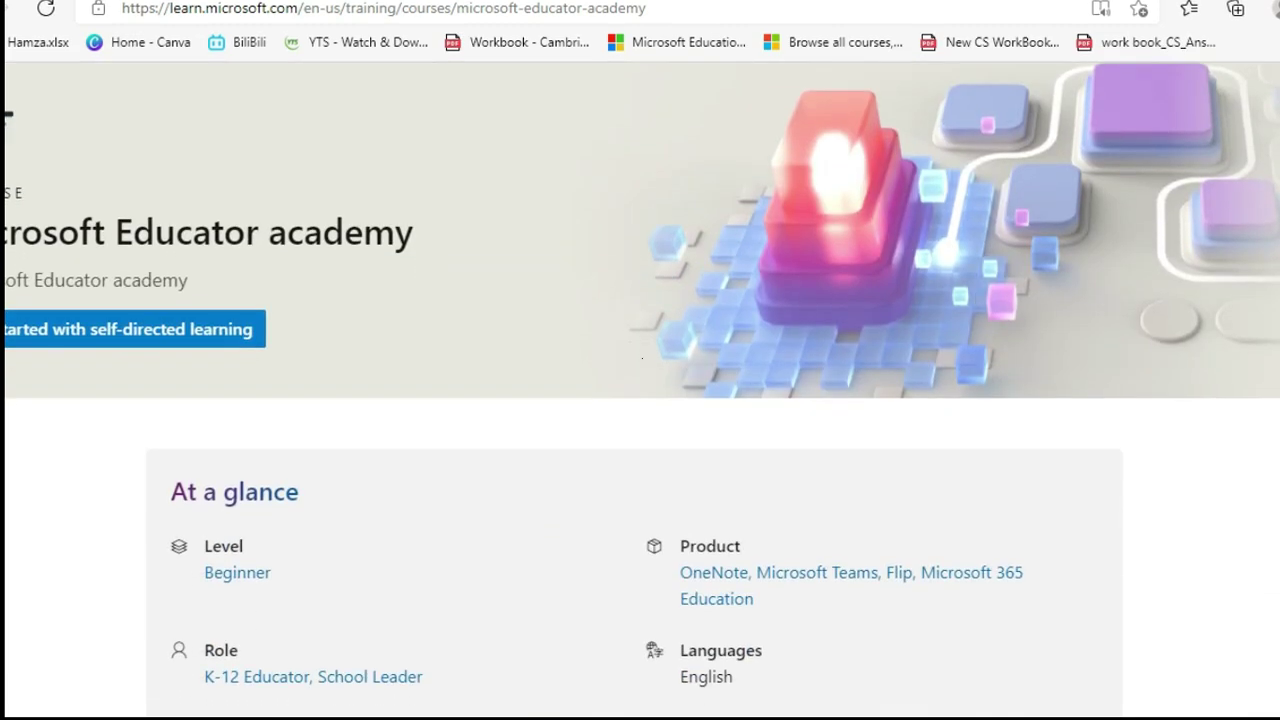
{"action": "scroll", "coordinate": [408, 457], "scroll_direction": "up", "scroll_amount": 2}
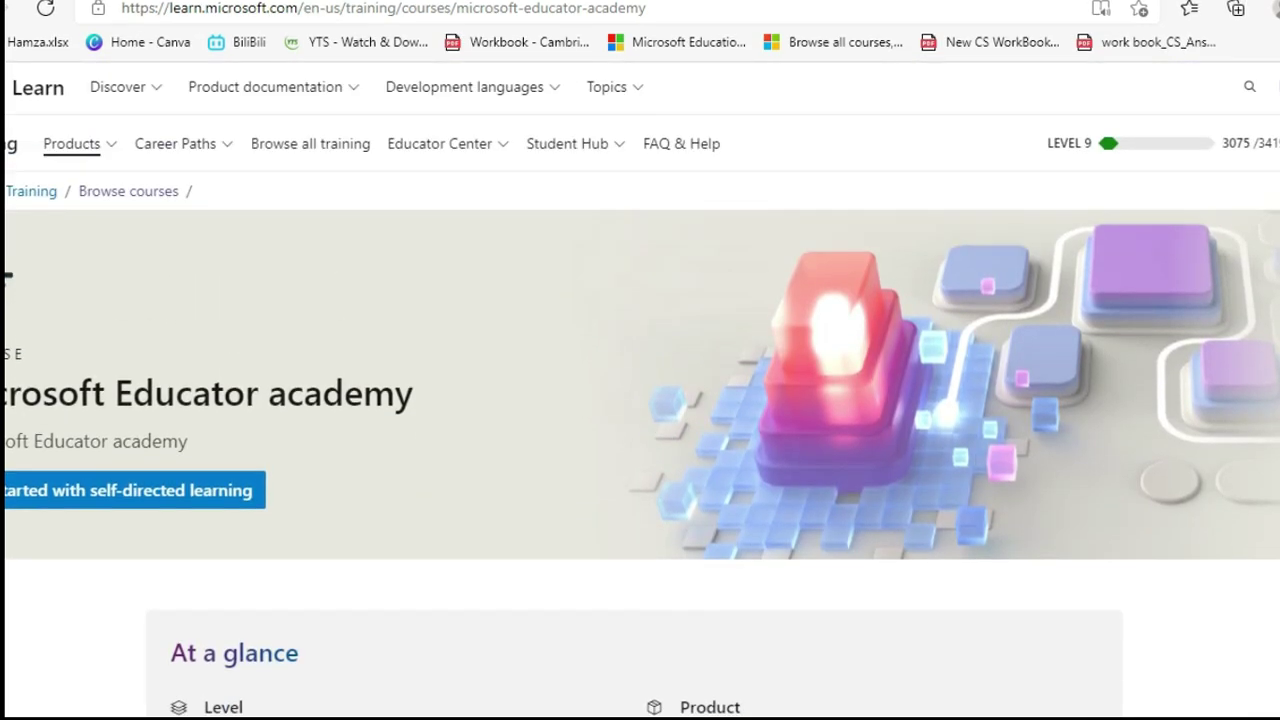
{"action": "left_click", "coordinate": [84, 500]}
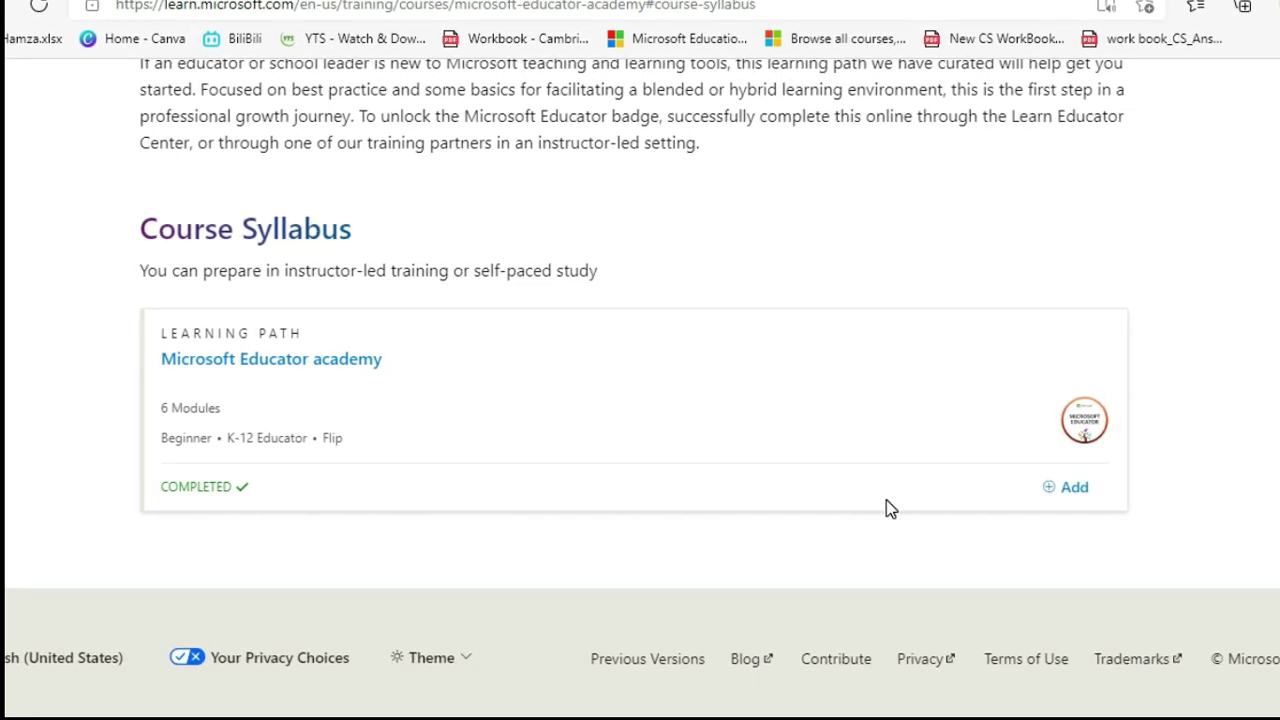
{"action": "scroll", "coordinate": [1085, 432], "scroll_direction": "up", "scroll_amount": 15}
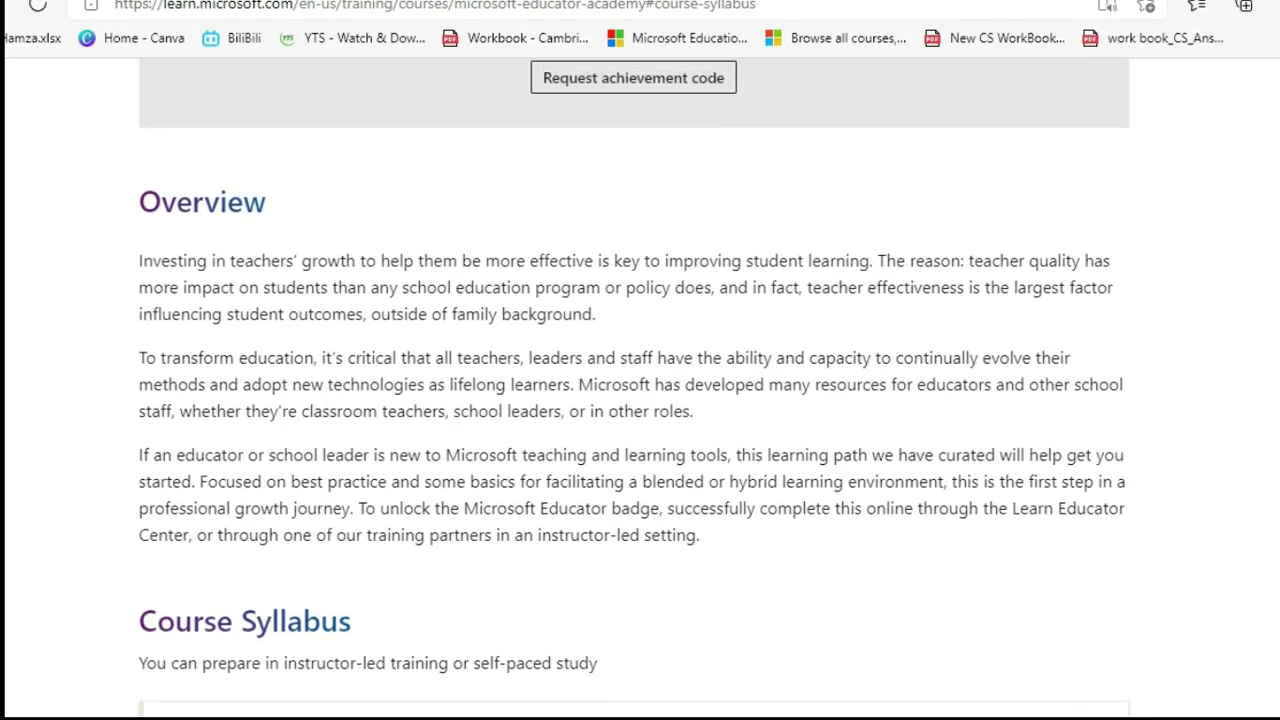
{"action": "scroll", "coordinate": [640, 400], "scroll_direction": "down", "scroll_amount": 5}
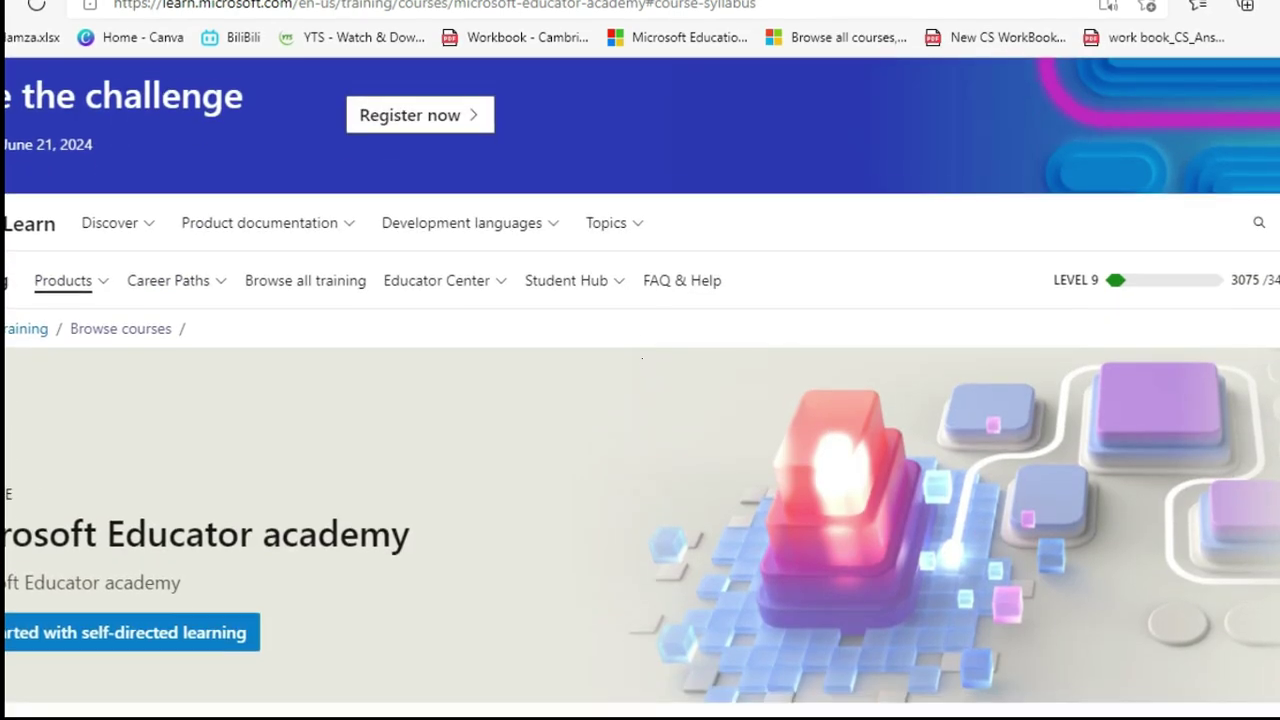
{"action": "scroll", "coordinate": [640, 400], "scroll_direction": "down", "scroll_amount": 8}
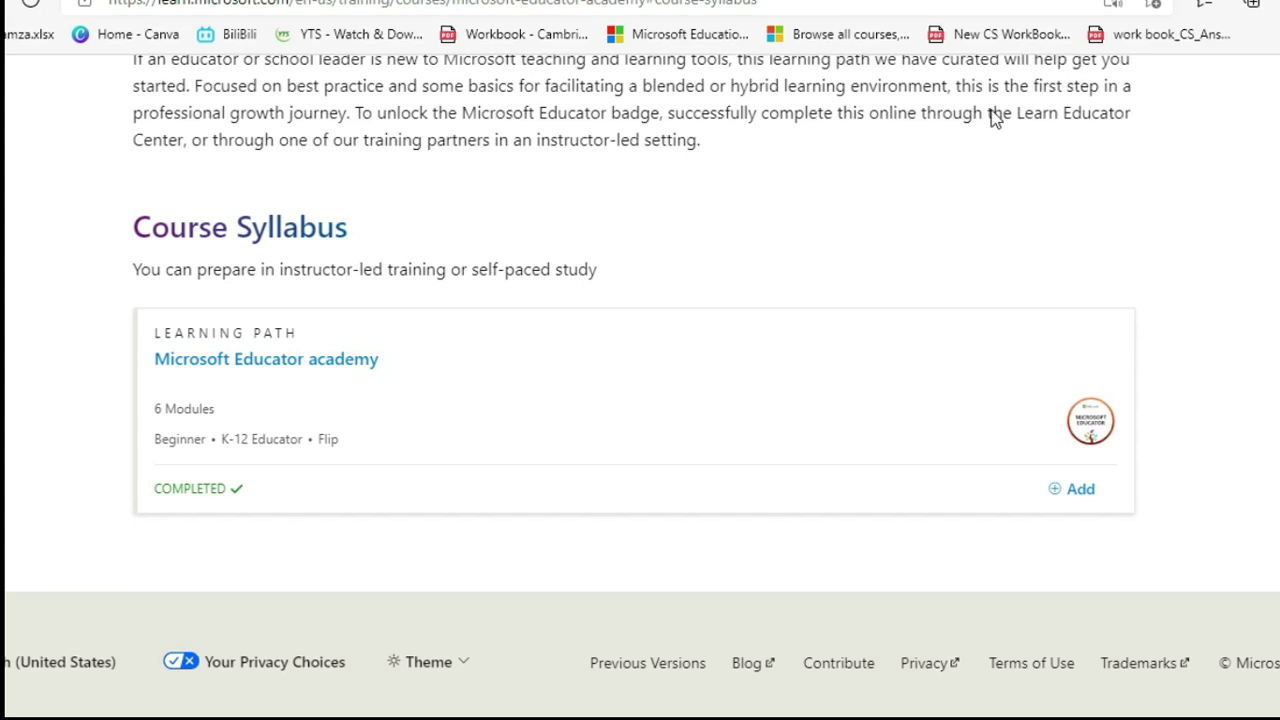
Copy the title "Master Microsoft Teams for any learning environment" from the second link in the Learning Path Links document.
{"action": "key", "text": "ctrl+w"}
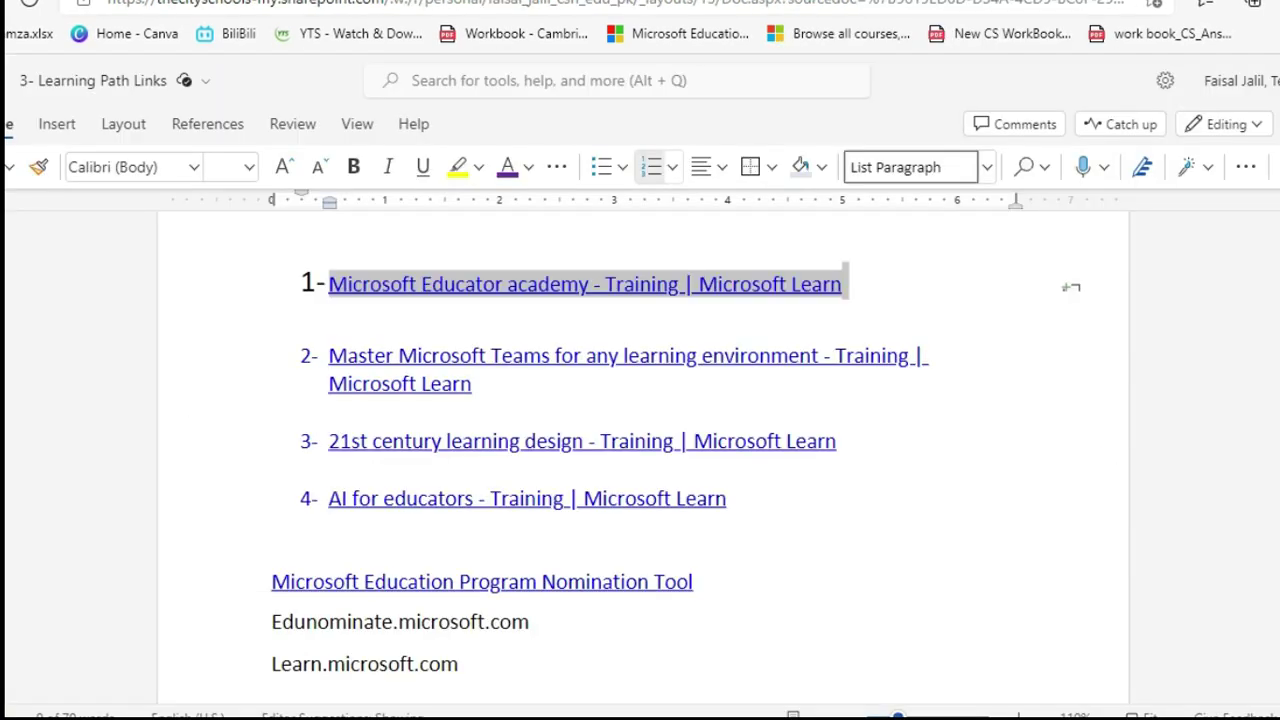
{"action": "left_click_drag", "start_coordinate": [330, 362], "coordinate": [823, 374]}
{"action": "key", "text": "ctrl+c"}
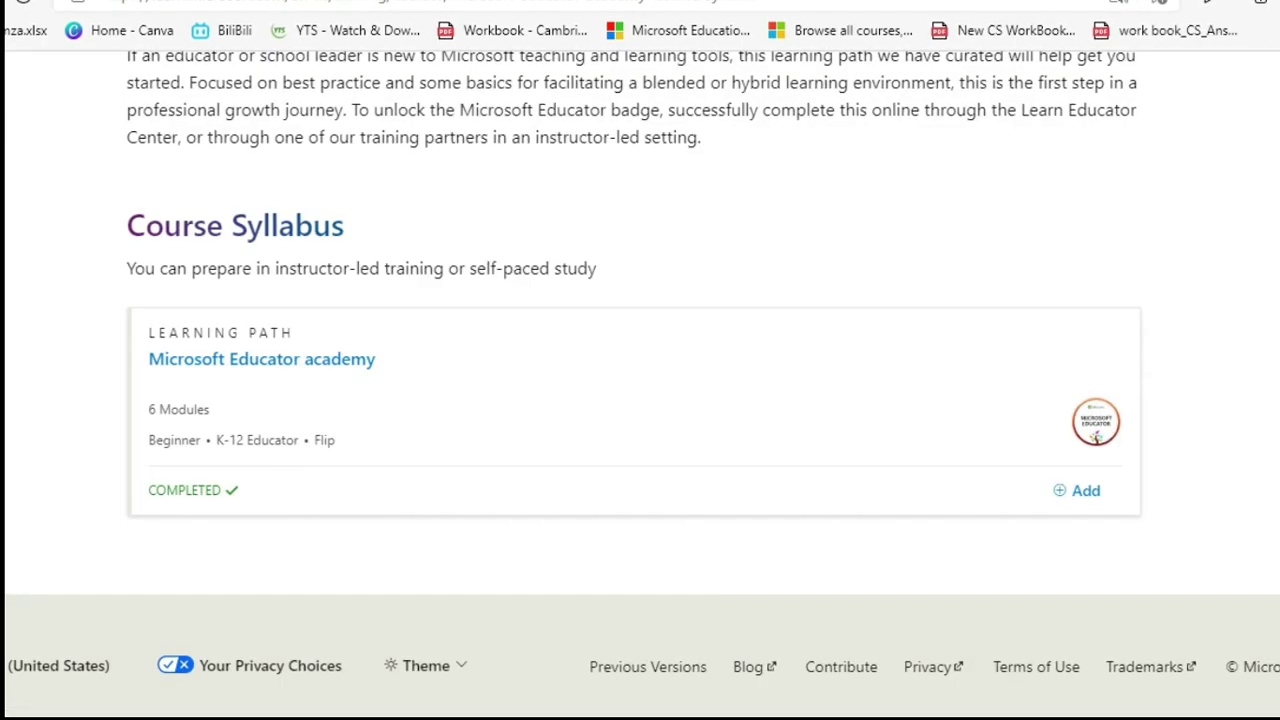
Go from the course page to the full Microsoft Learn training catalogue and search it for "Master Microsoft Teams for any learning environment".
{"action": "scroll", "coordinate": [640, 400], "scroll_direction": "up", "scroll_amount": 15}
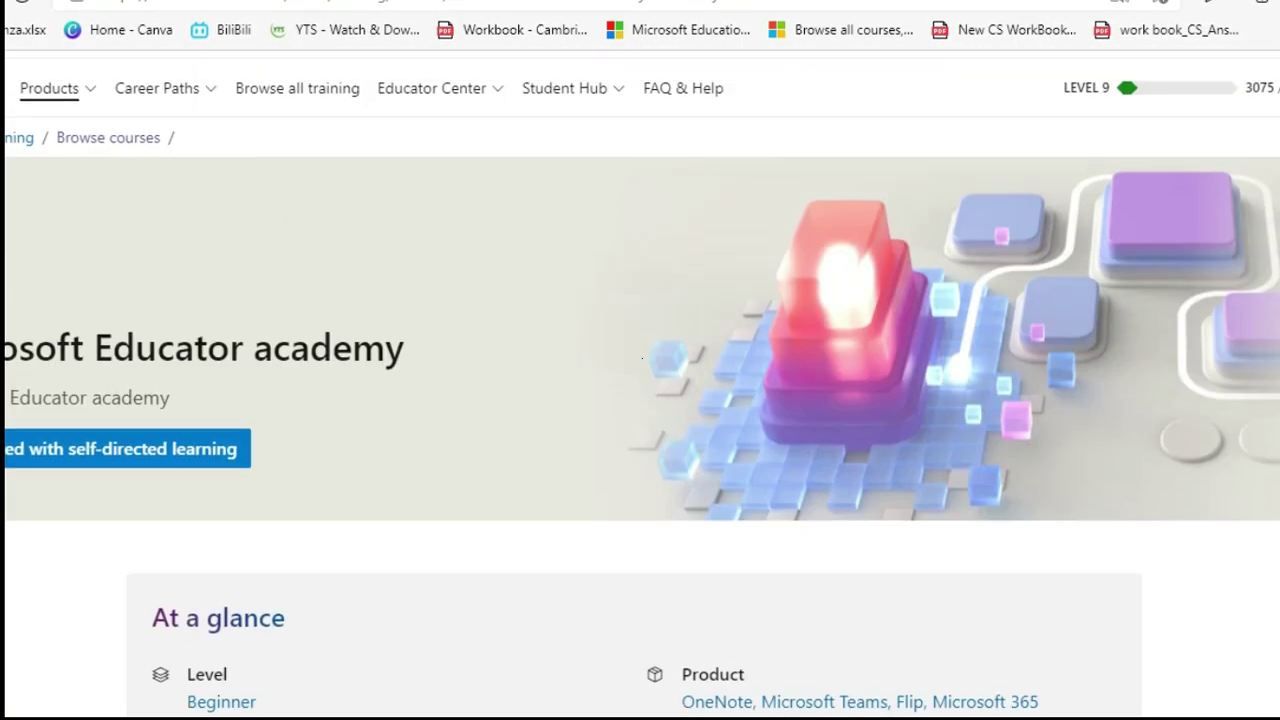
{"action": "scroll", "coordinate": [515, 245], "scroll_direction": "up", "scroll_amount": 3}
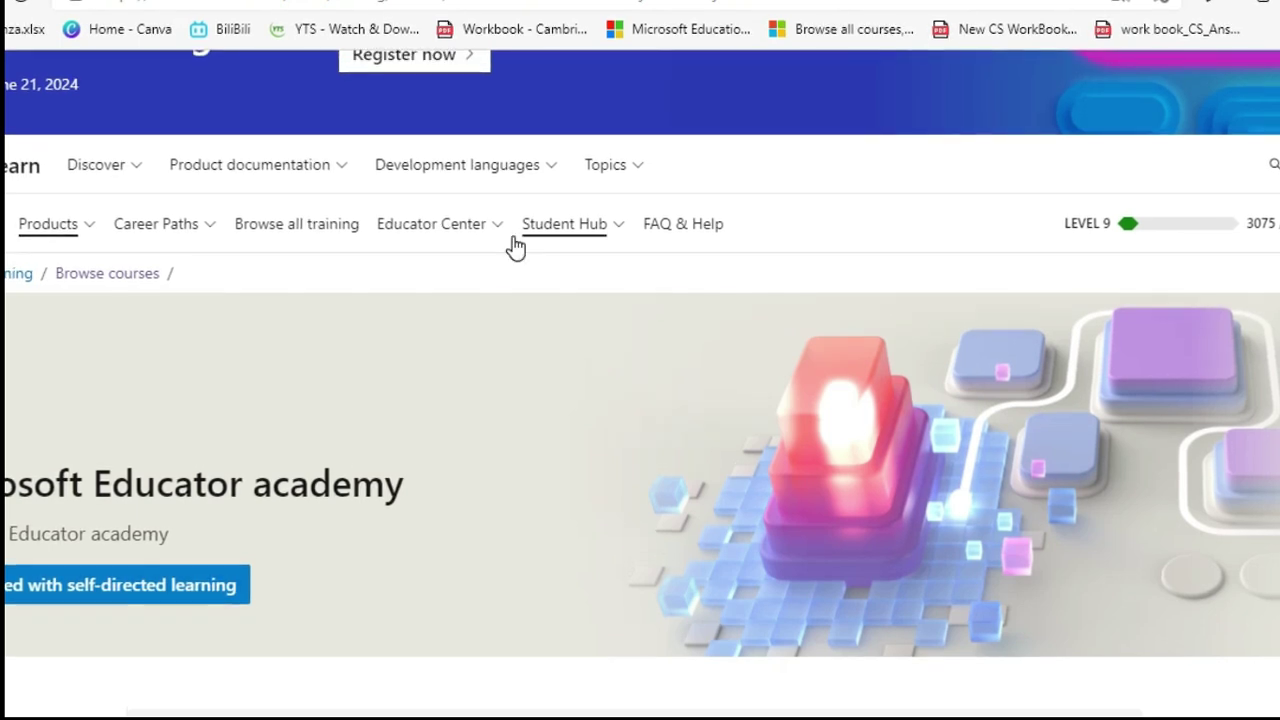
{"action": "left_click", "coordinate": [272, 228]}
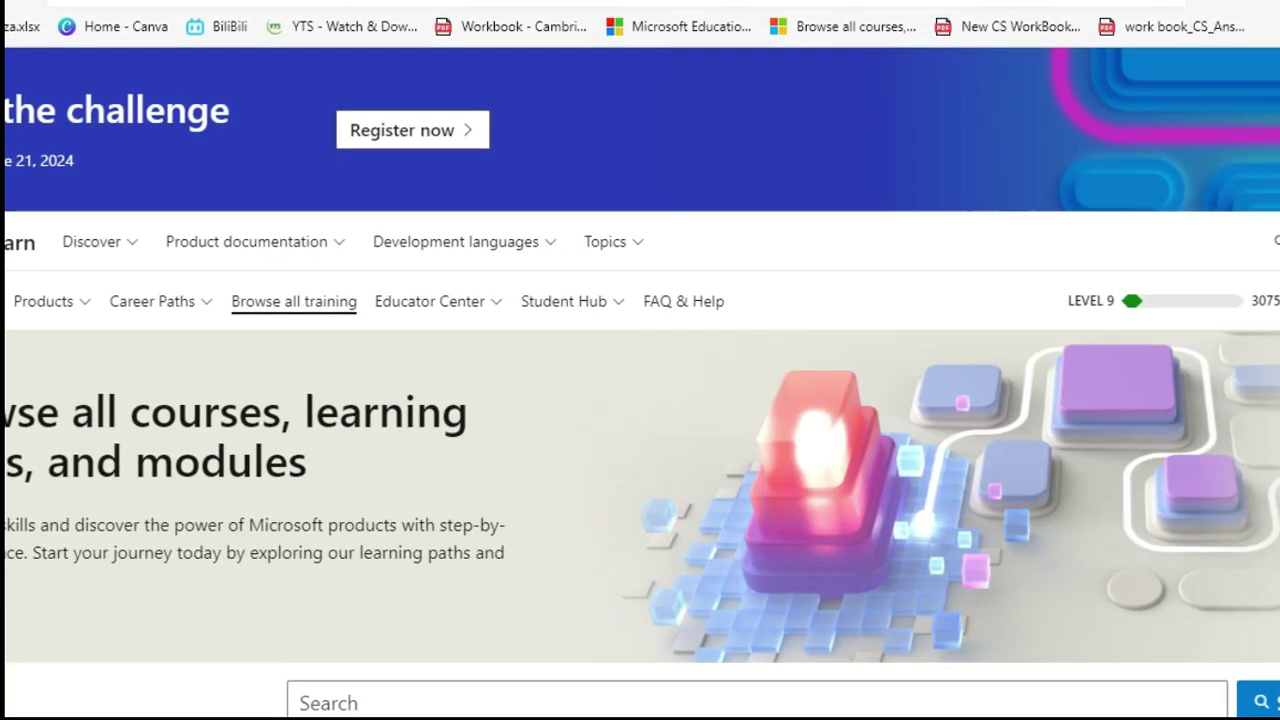
{"action": "scroll", "coordinate": [641, 357], "scroll_direction": "down", "scroll_amount": 3}
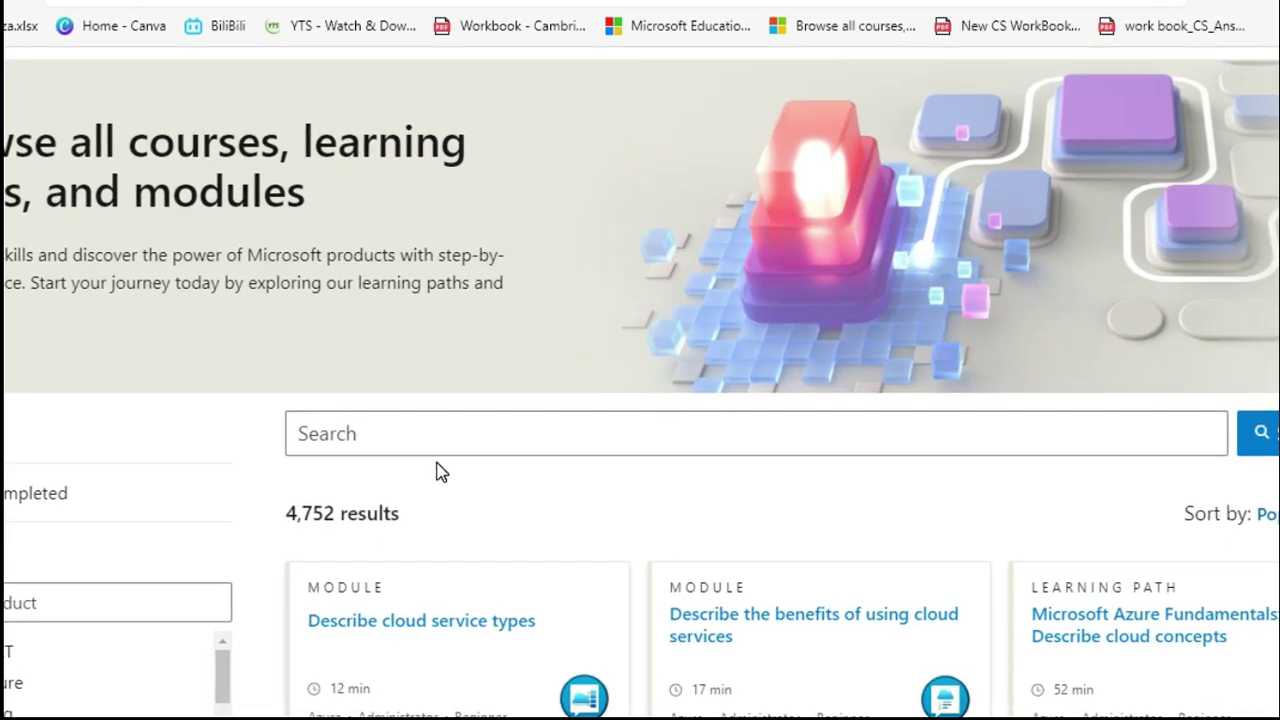
{"action": "left_click", "coordinate": [425, 433]}
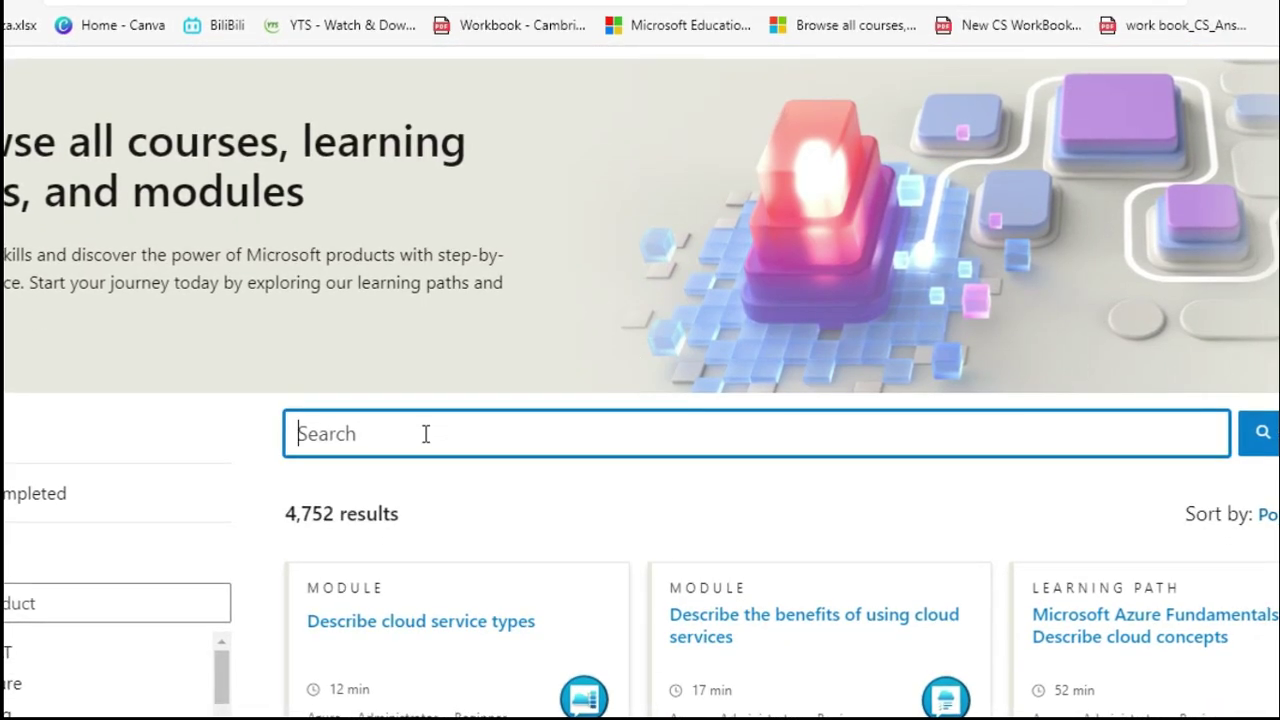
{"action": "key", "text": "ctrl+v"}
{"action": "left_click", "coordinate": [1260, 432]}
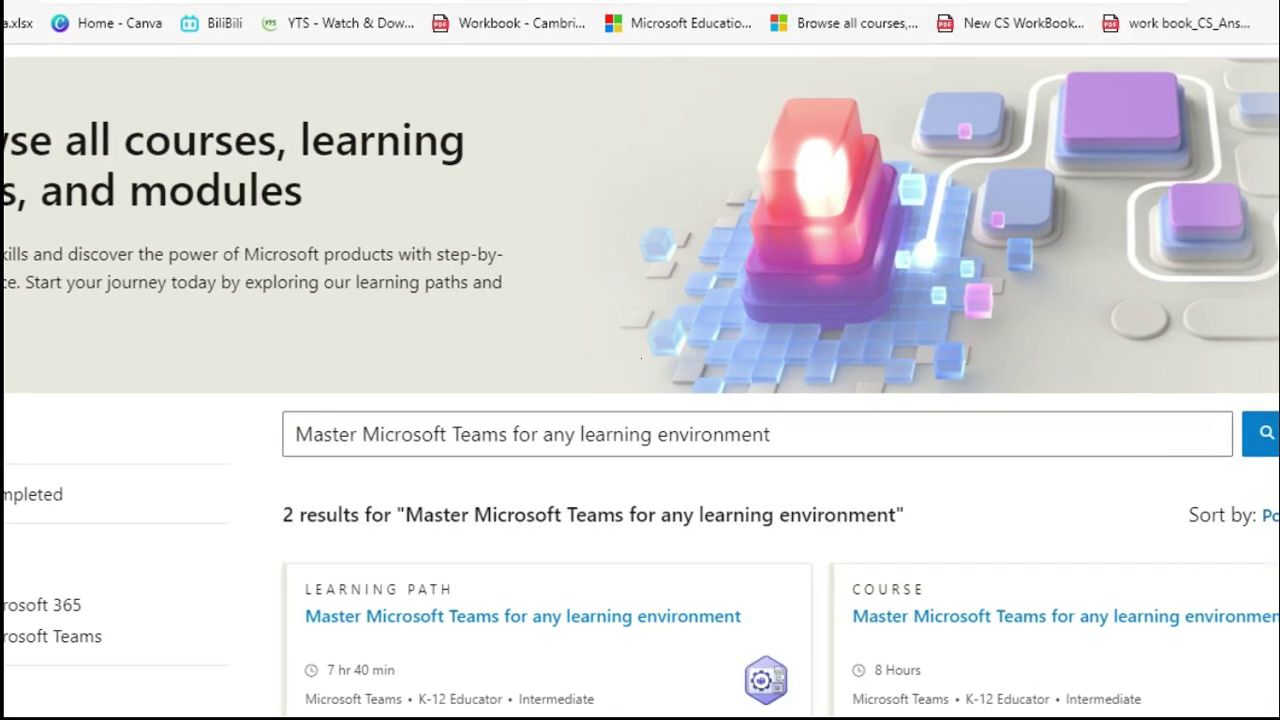
{"action": "scroll", "coordinate": [640, 380], "scroll_direction": "down", "scroll_amount": 2}
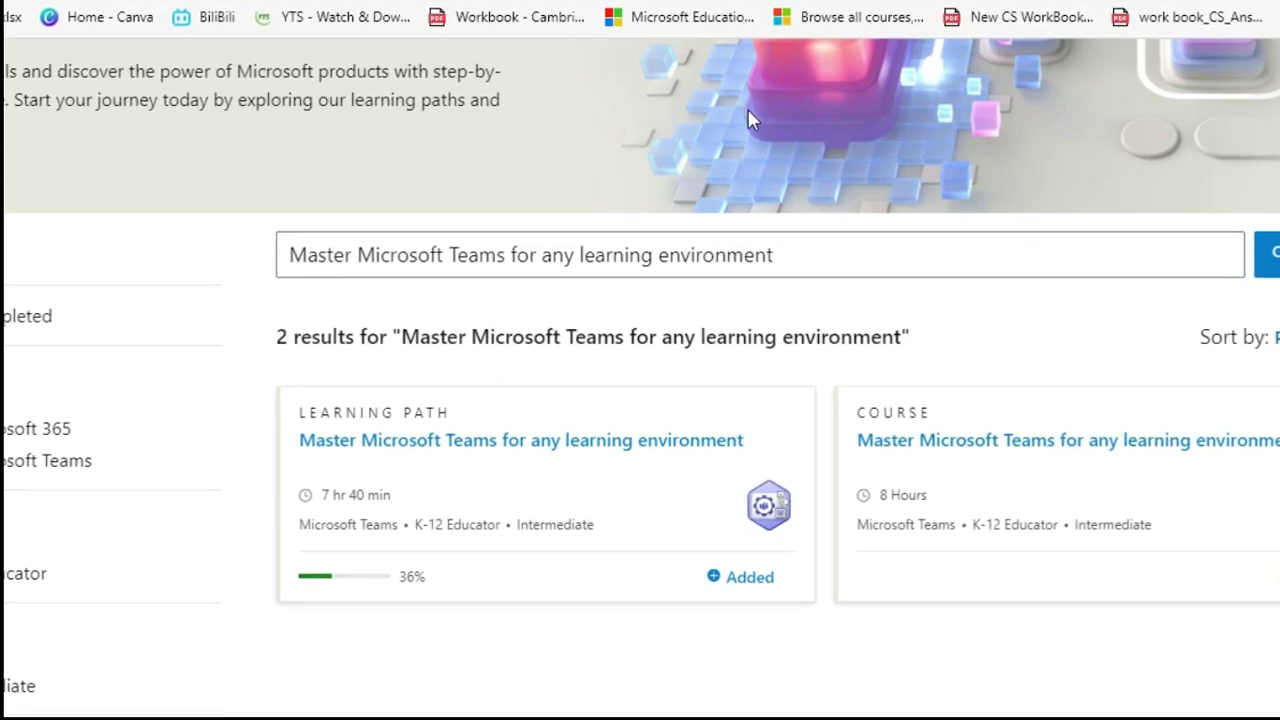
Copy "21st century learning design" from the Learning Path Links document and search the training catalogue for it.
{"action": "key", "text": "ctrl+Tab"}
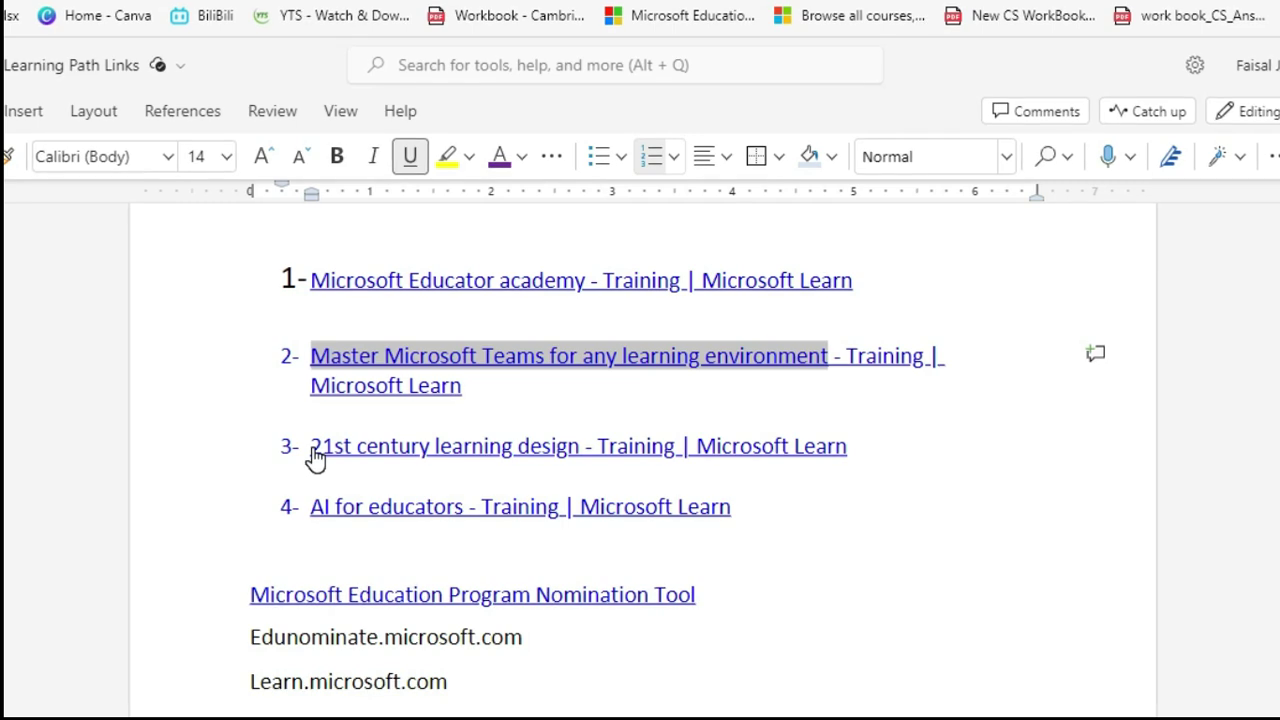
{"action": "left_click_drag", "start_coordinate": [310, 455], "coordinate": [583, 466]}
{"action": "key", "text": "ctrl+c"}
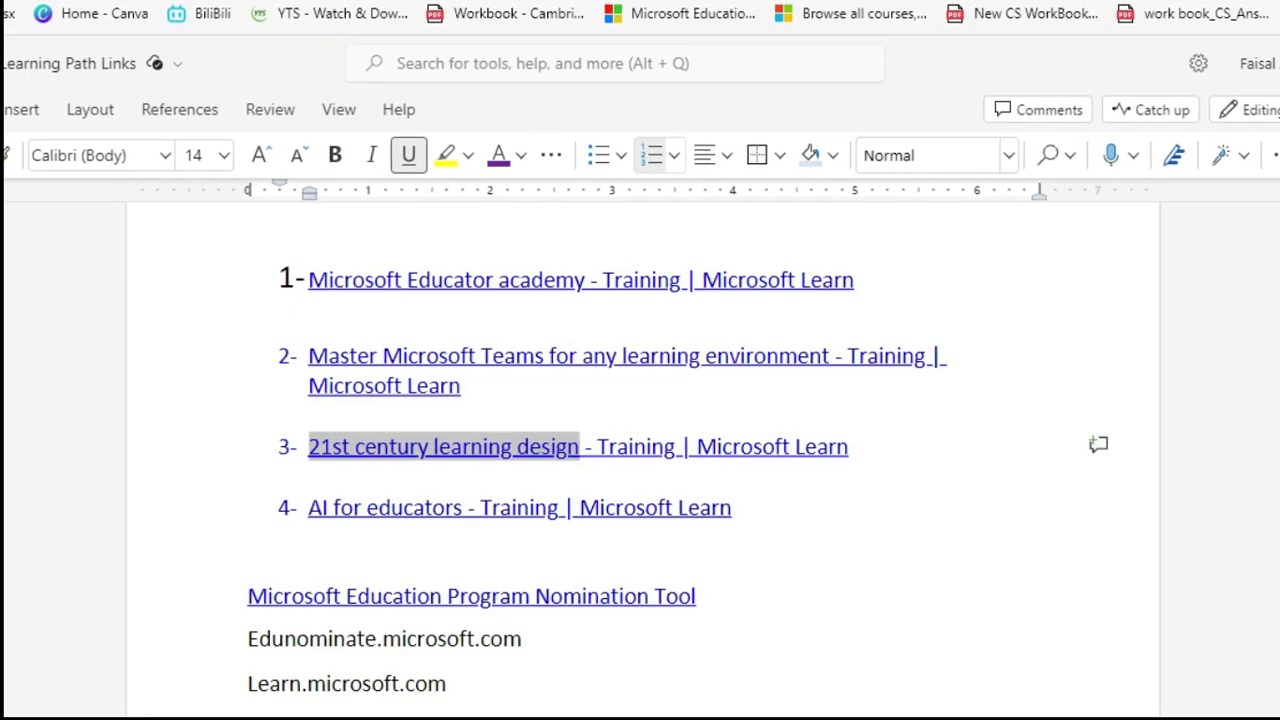
{"action": "key", "text": "ctrl+Tab"}
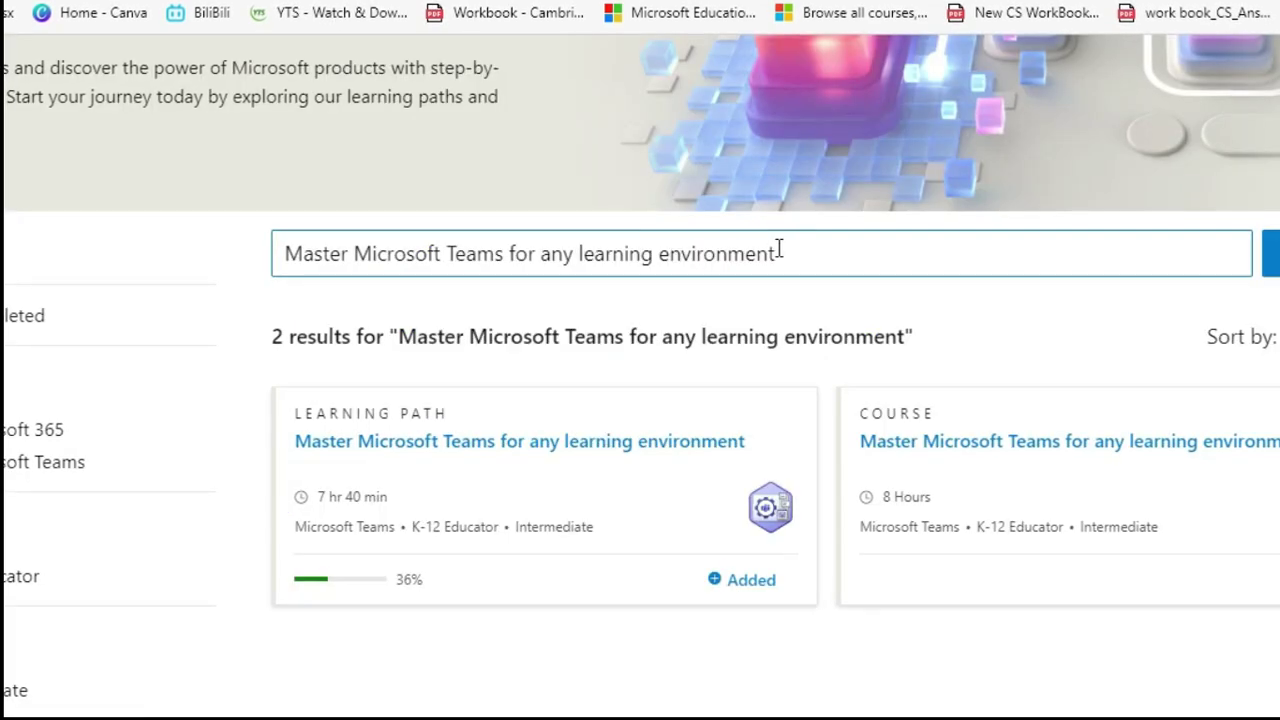
{"action": "left_click_drag", "start_coordinate": [784, 249], "coordinate": [288, 258]}
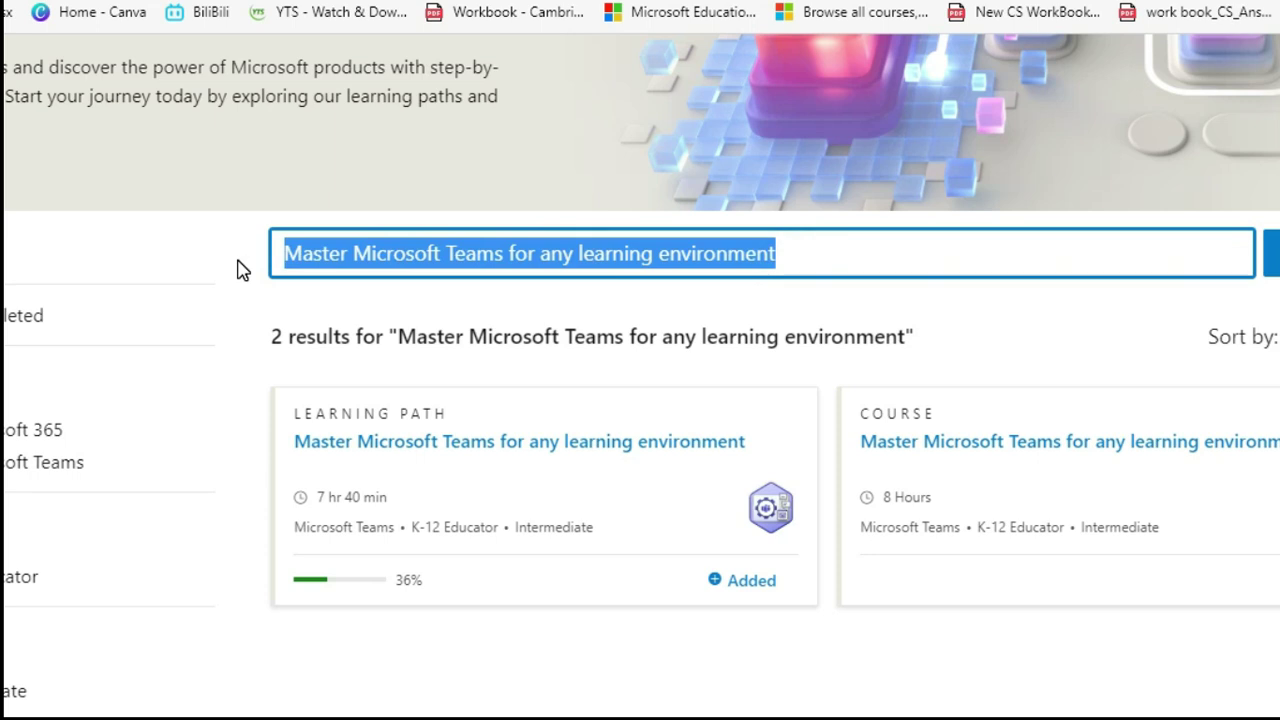
{"action": "key", "text": "ctrl+v"}
{"action": "key", "text": "Return"}
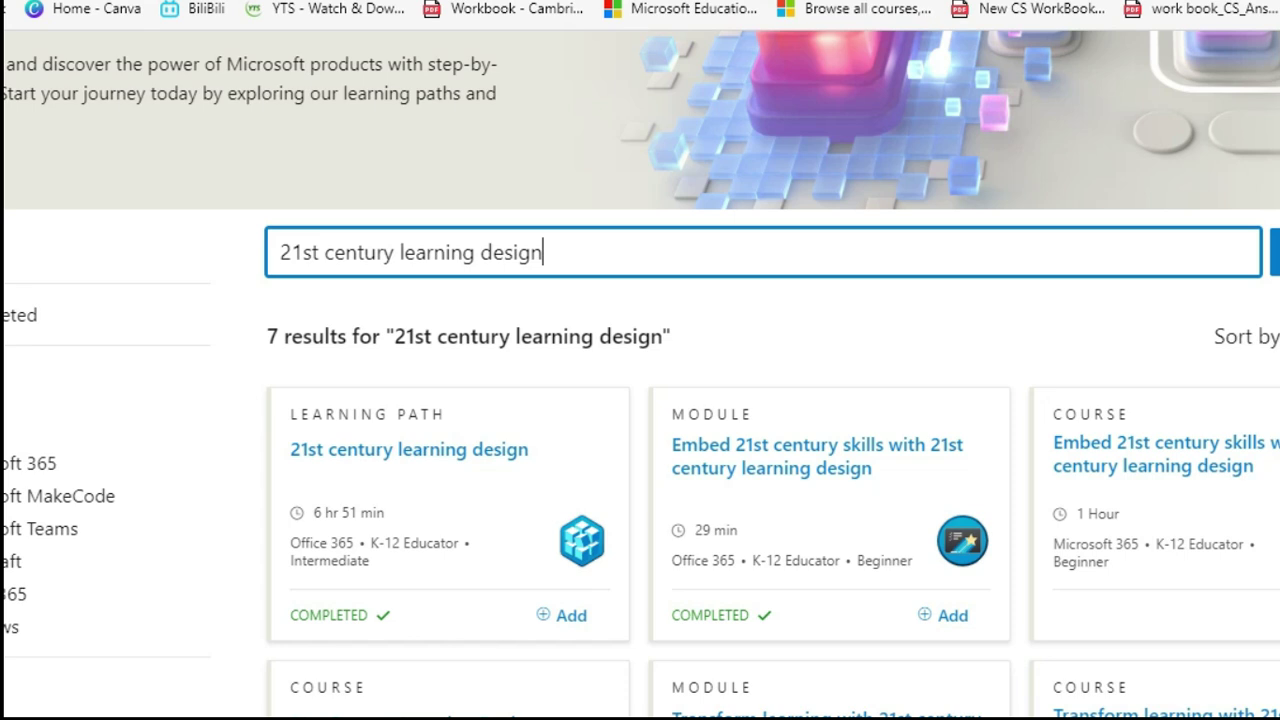
Copy "AI for educators" from the fourth link in the Learning Path Links document and search the training catalogue for it.
{"action": "key", "text": "ctrl+Tab"}
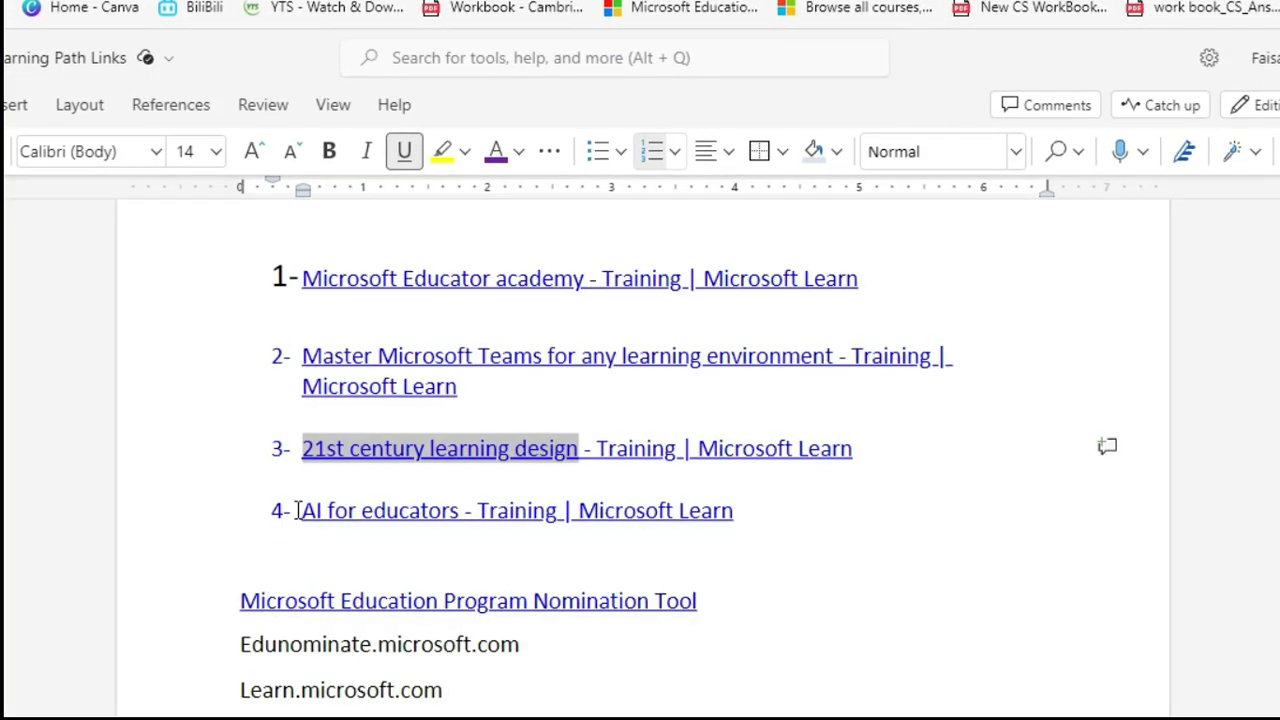
{"action": "left_click_drag", "start_coordinate": [298, 512], "coordinate": [462, 533]}
{"action": "key", "text": "ctrl+c"}
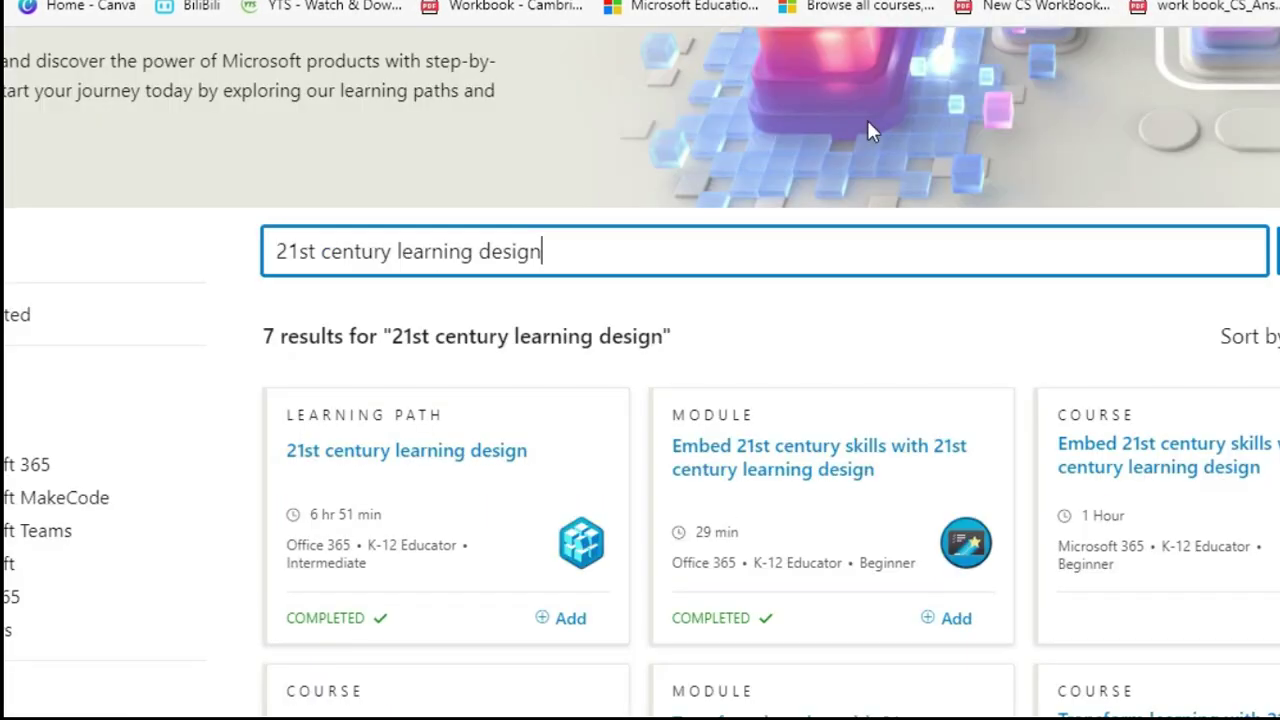
{"action": "left_click_drag", "start_coordinate": [584, 248], "coordinate": [268, 265]}
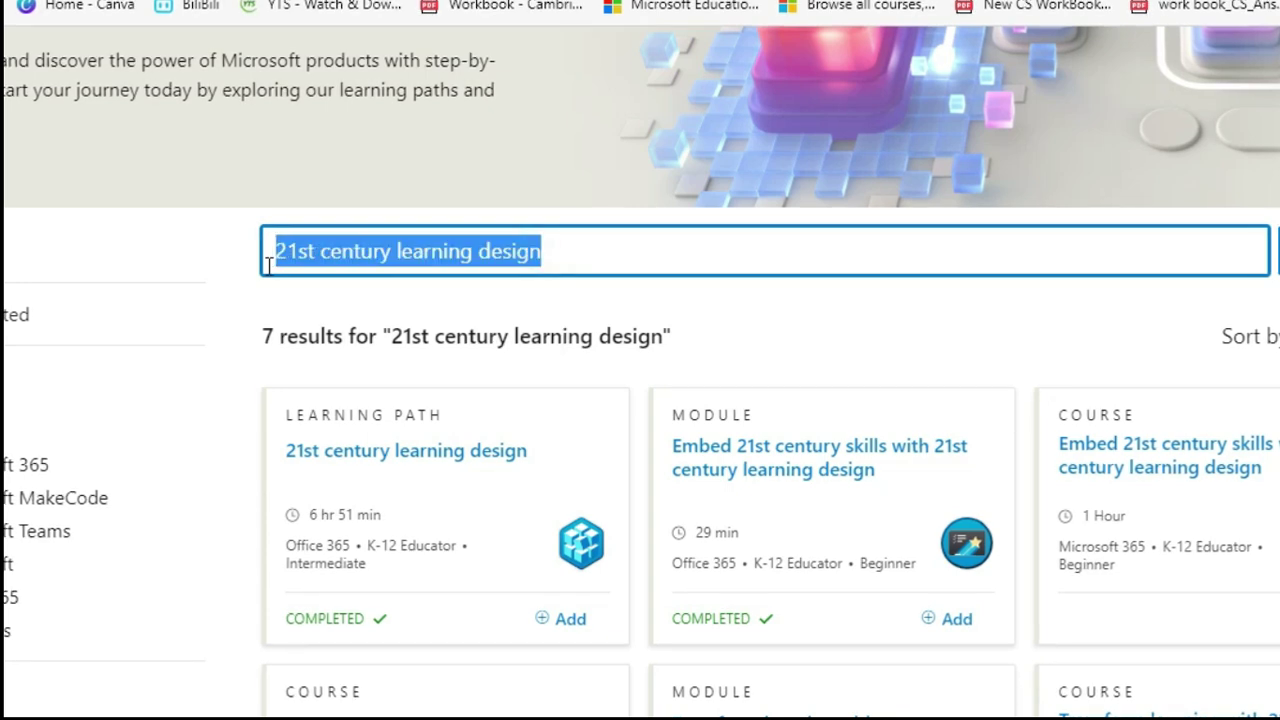
{"action": "key", "text": "ctrl+v"}
{"action": "key", "text": "Return"}
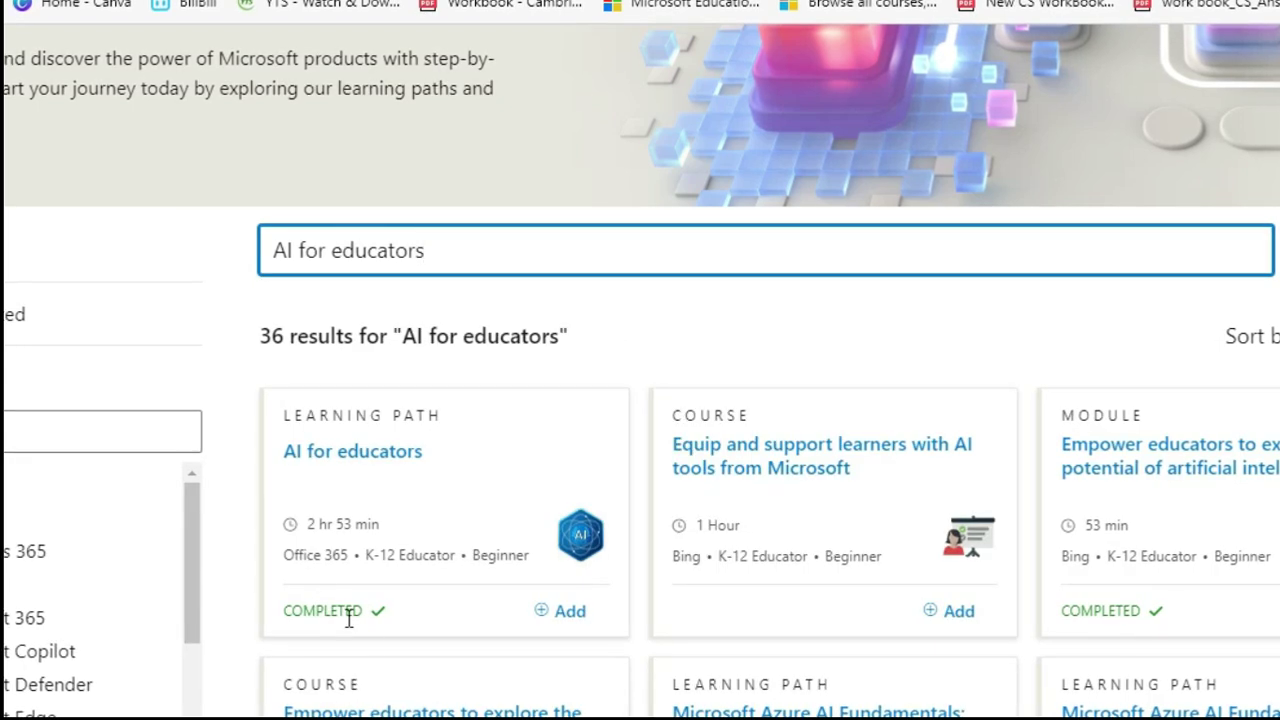
Add the "AI for educators" learning path to the "A.I certification 2024-25" collection and save.
{"action": "left_click", "coordinate": [545, 622]}
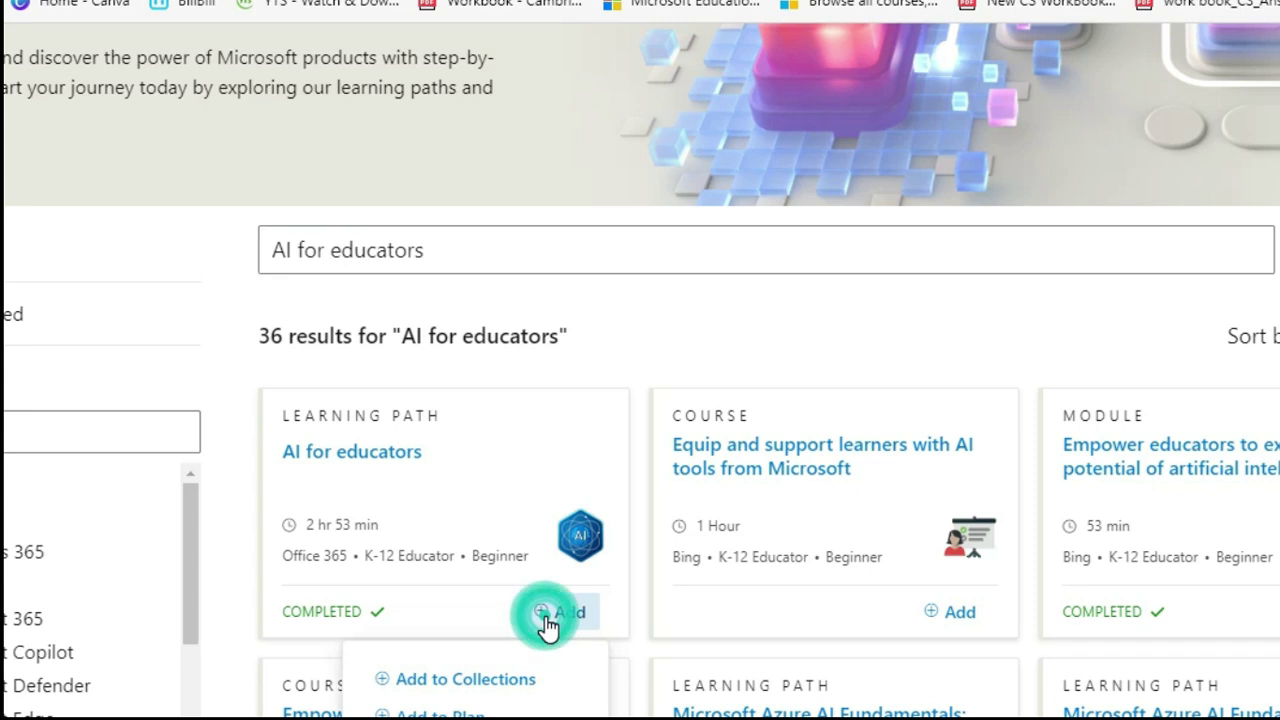
{"action": "left_click", "coordinate": [478, 688]}
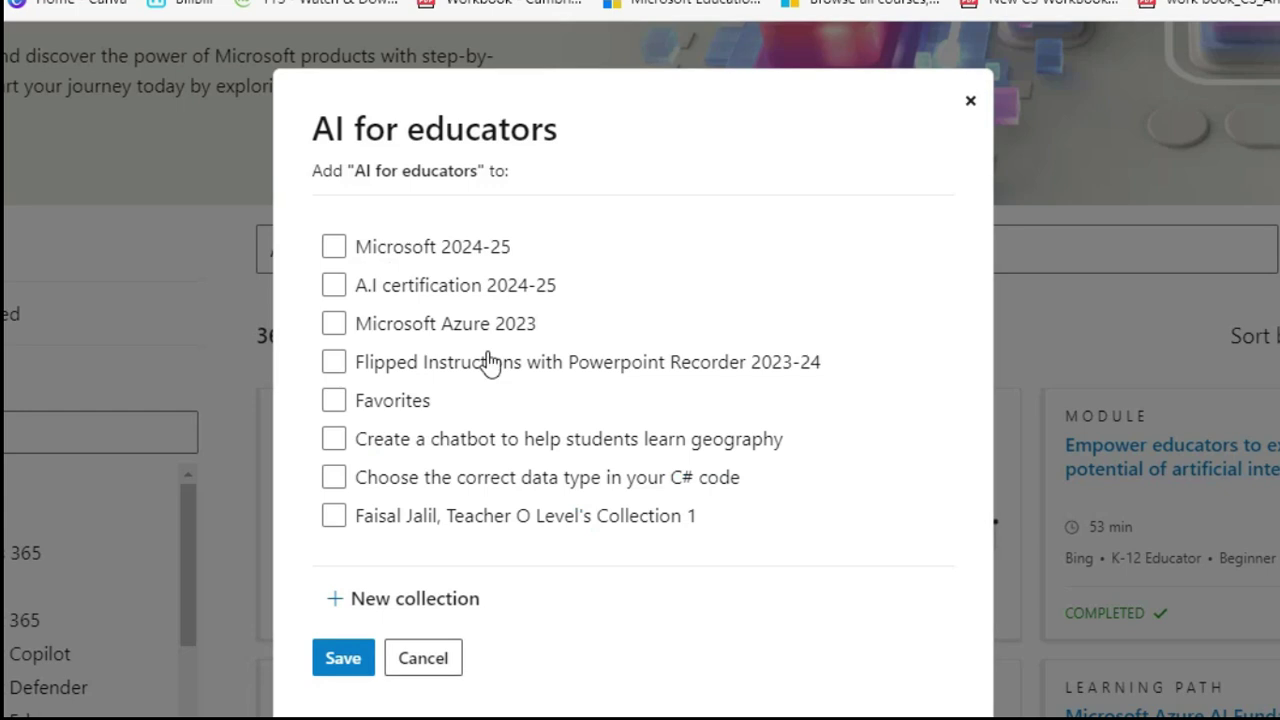
{"action": "left_click", "coordinate": [395, 290]}
{"action": "left_click", "coordinate": [335, 288]}
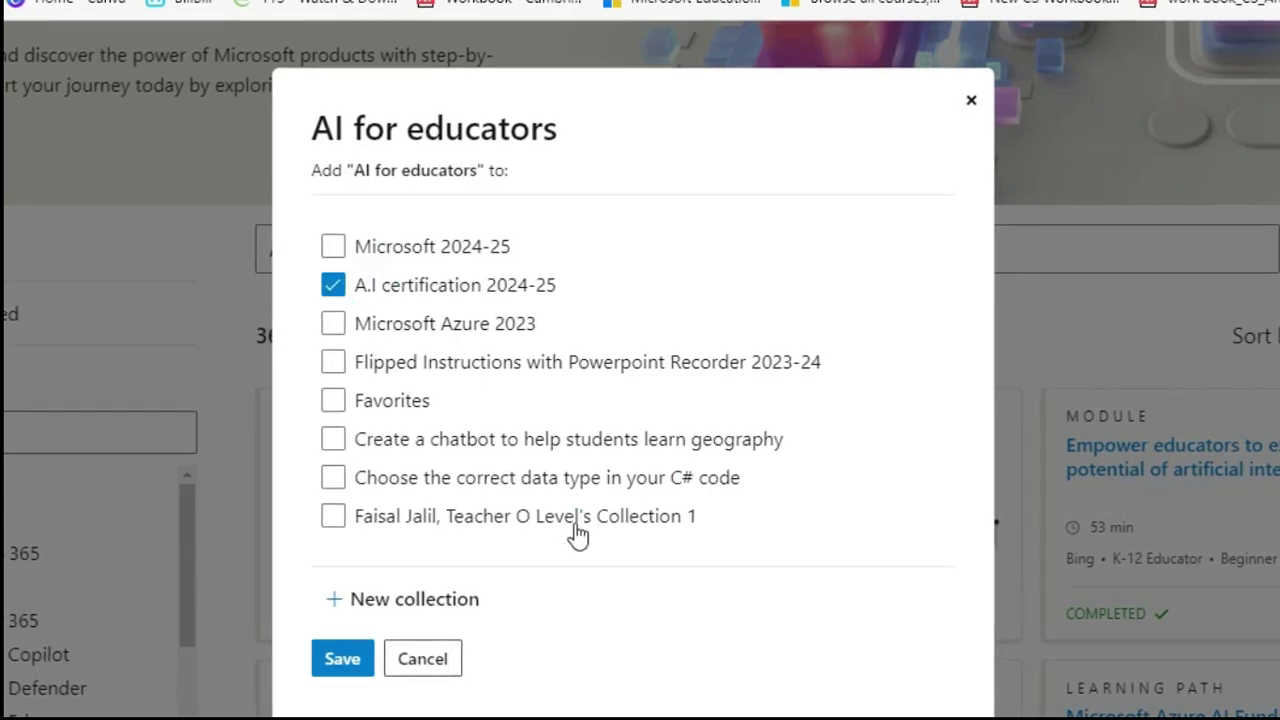
{"action": "left_click", "coordinate": [342, 664]}
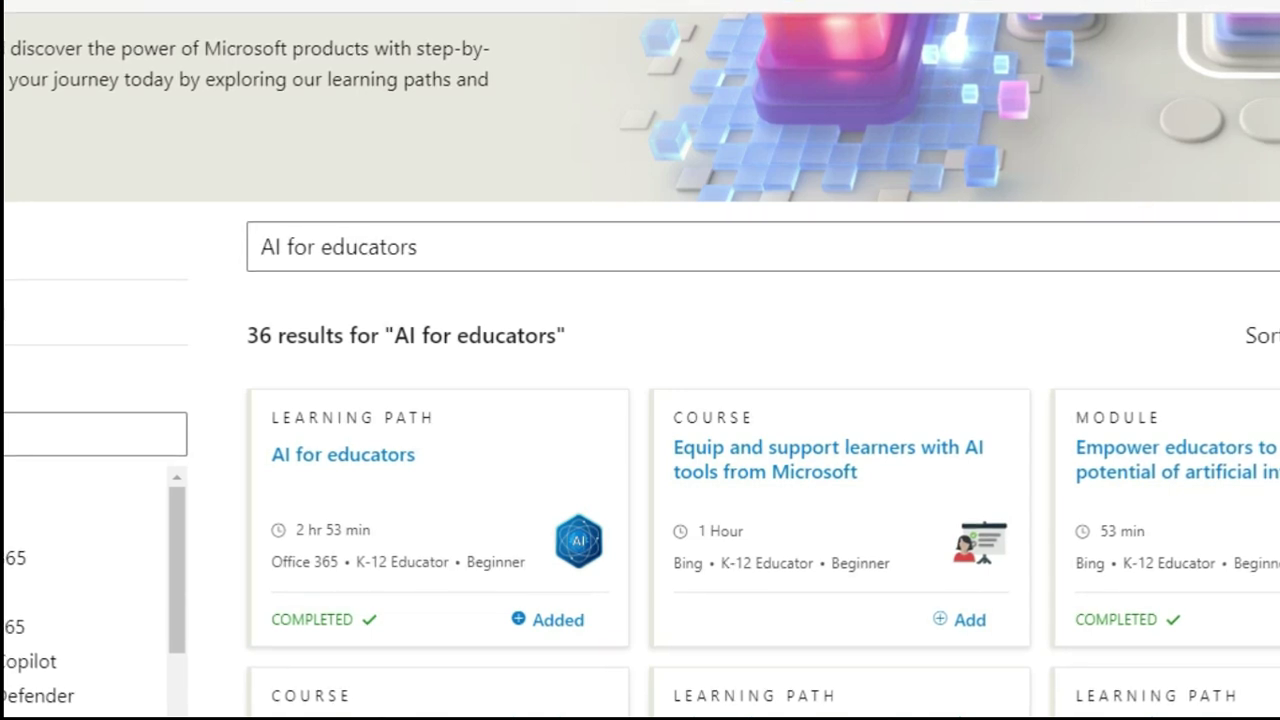
In the Learning Path Links document, prefix "Edunominate.microsoft.com" with "Step 1 ----" and "Learn.microsoft.com" with "Step 2 ---".
{"action": "scroll", "coordinate": [640, 365], "scroll_direction": "up", "scroll_amount": 5}
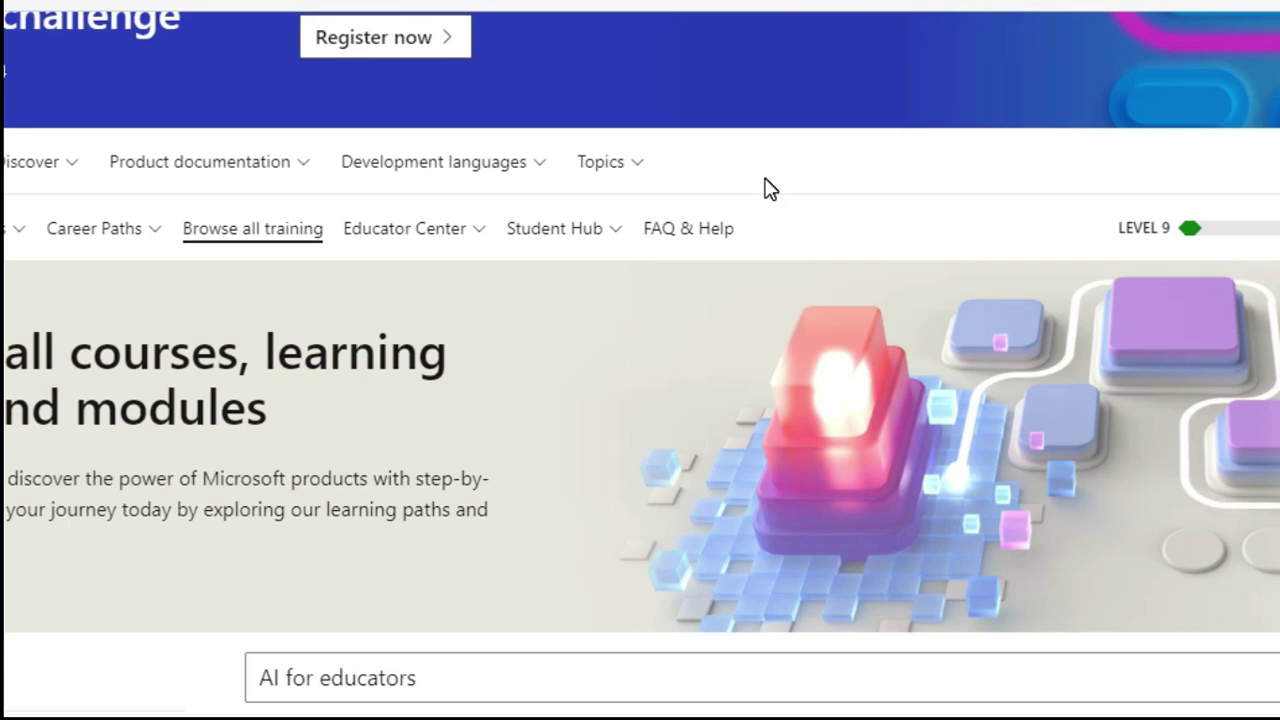
{"action": "key", "text": "alt+Tab"}
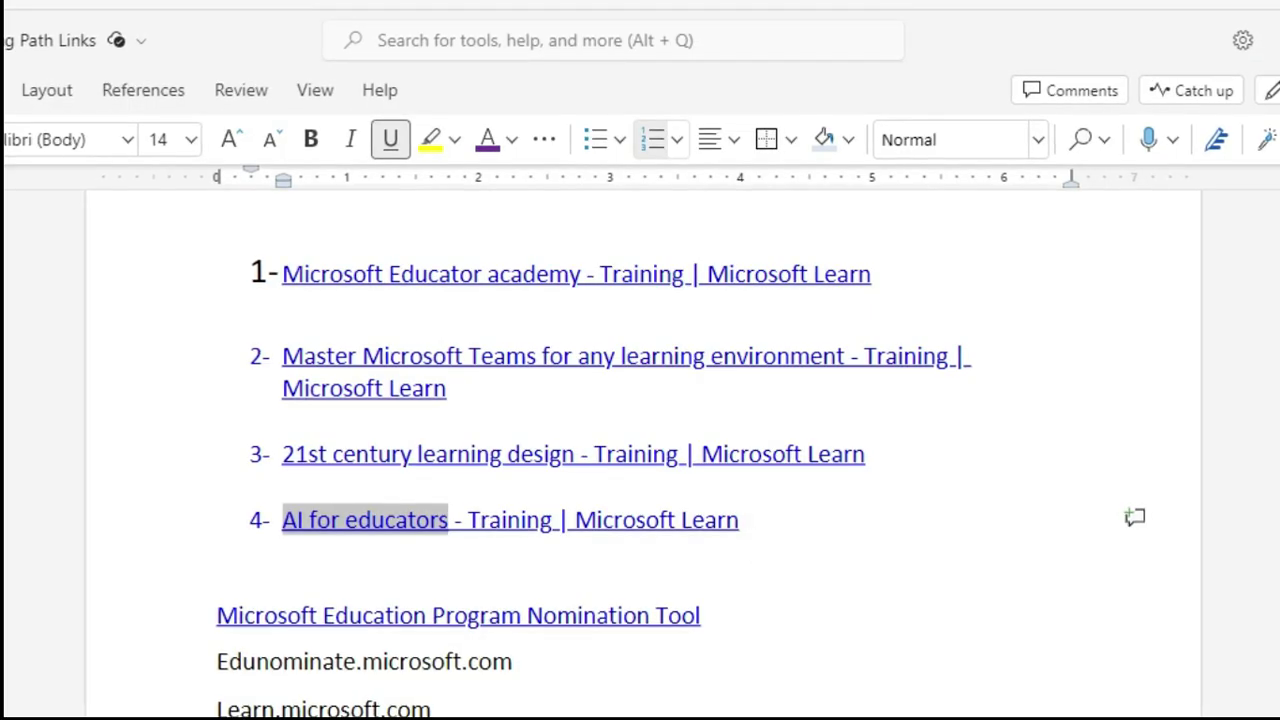
{"action": "scroll", "coordinate": [868, 558], "scroll_direction": "down", "scroll_amount": 5}
{"action": "scroll", "coordinate": [637, 470], "scroll_direction": "down", "scroll_amount": 4}
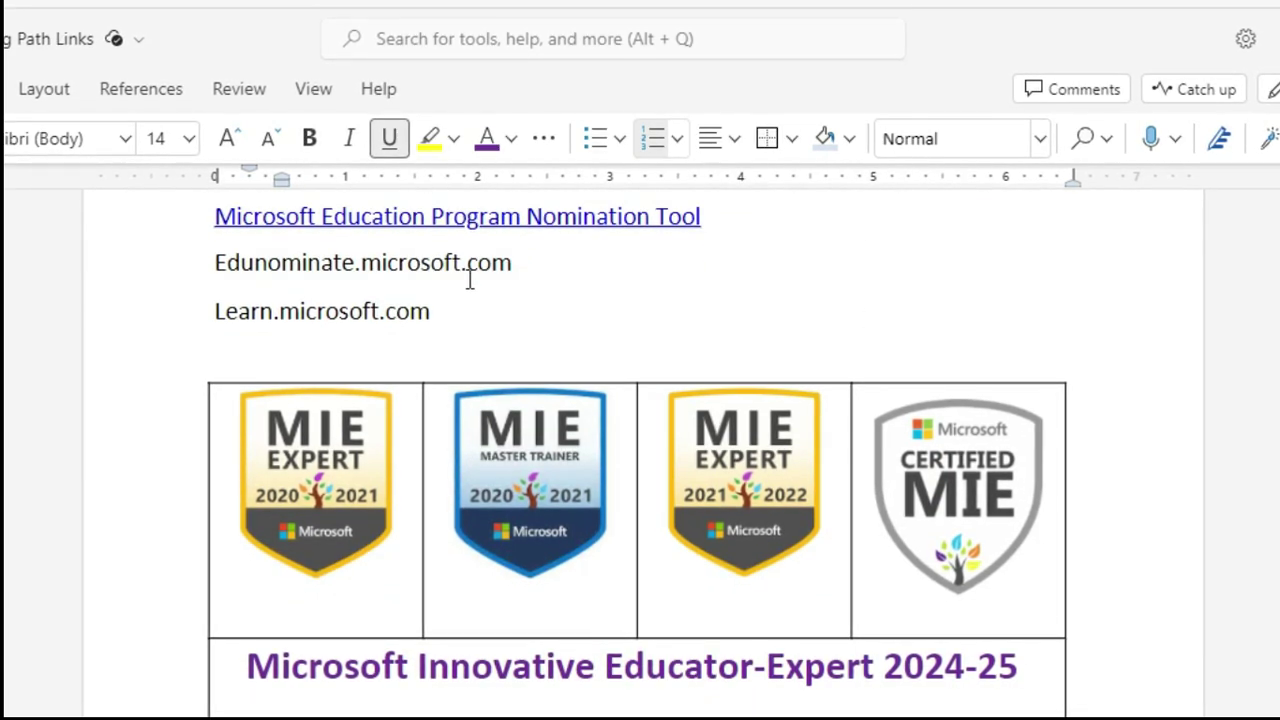
{"action": "left_click", "coordinate": [214, 261]}
{"action": "type", "text": "Step 1-----"}
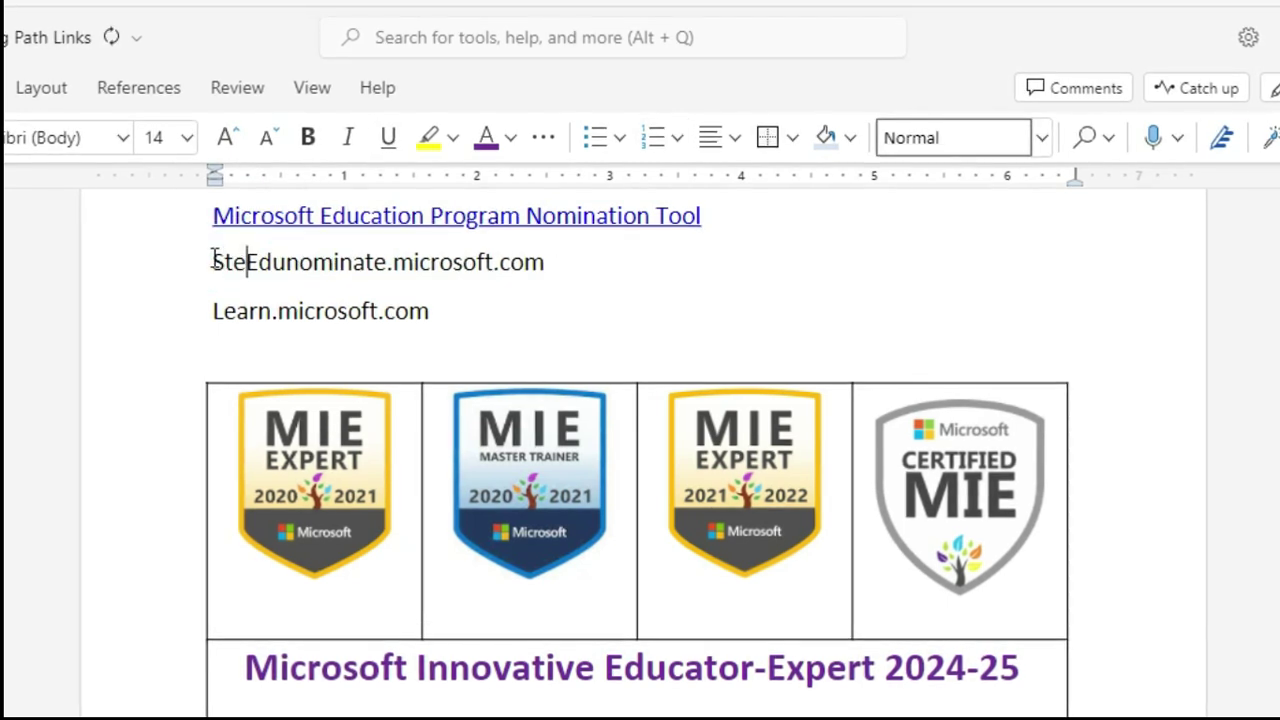
{"action": "left_click", "coordinate": [211, 314]}
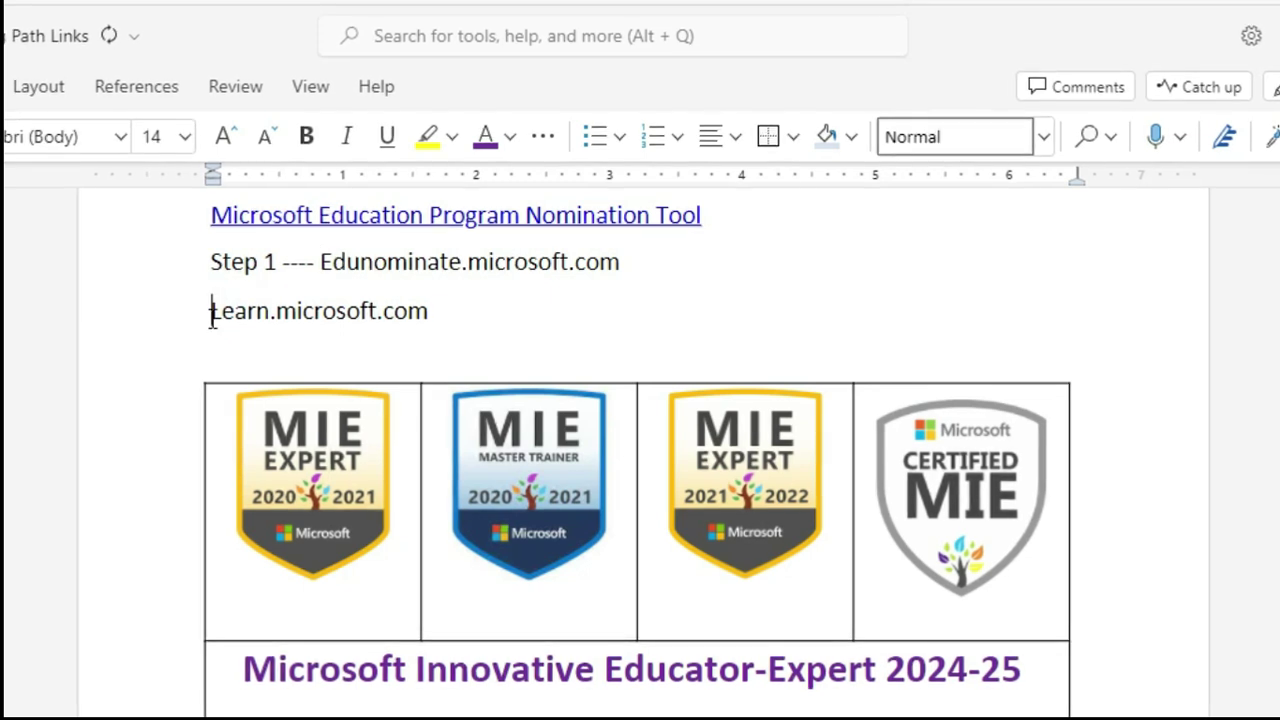
{"action": "type", "text": "Step 2 ---"}
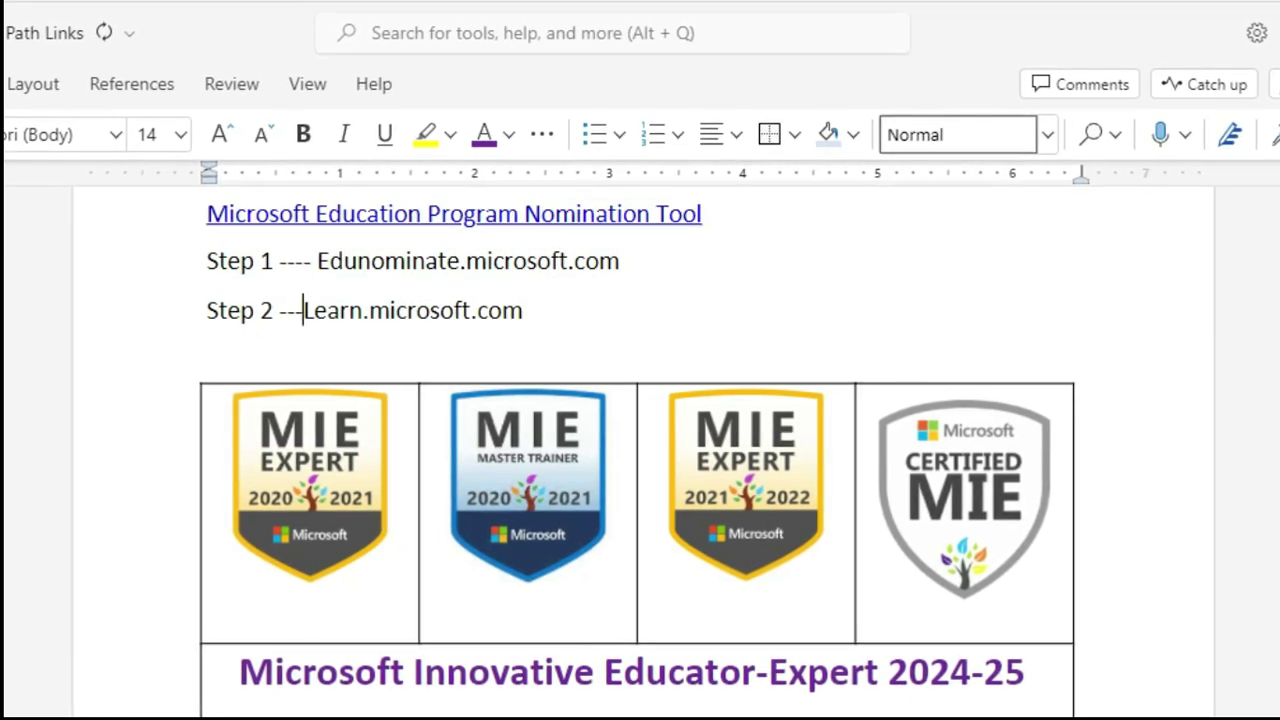
{"action": "scroll", "coordinate": [637, 436], "scroll_direction": "down", "scroll_amount": 5}
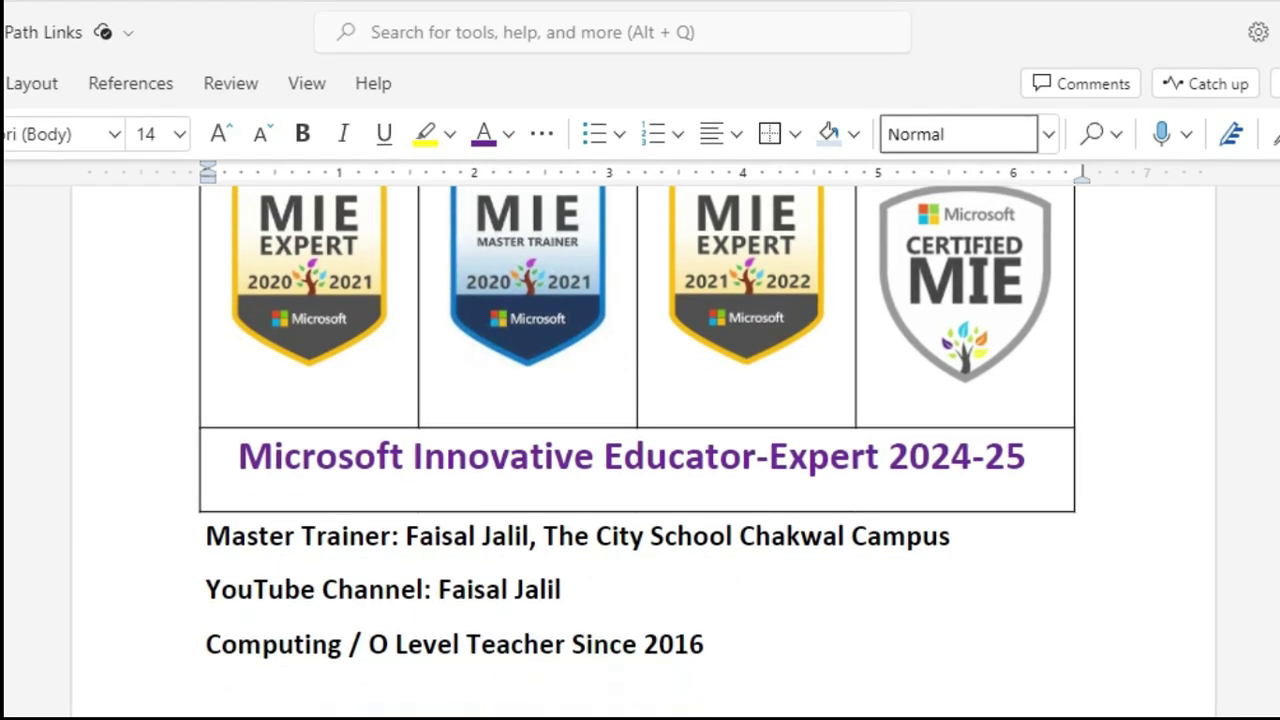
{"action": "scroll", "coordinate": [637, 436], "scroll_direction": "up", "scroll_amount": 18}
{"action": "scroll", "coordinate": [637, 436], "scroll_direction": "down", "scroll_amount": 3}
{"action": "scroll", "coordinate": [637, 436], "scroll_direction": "up", "scroll_amount": 4}
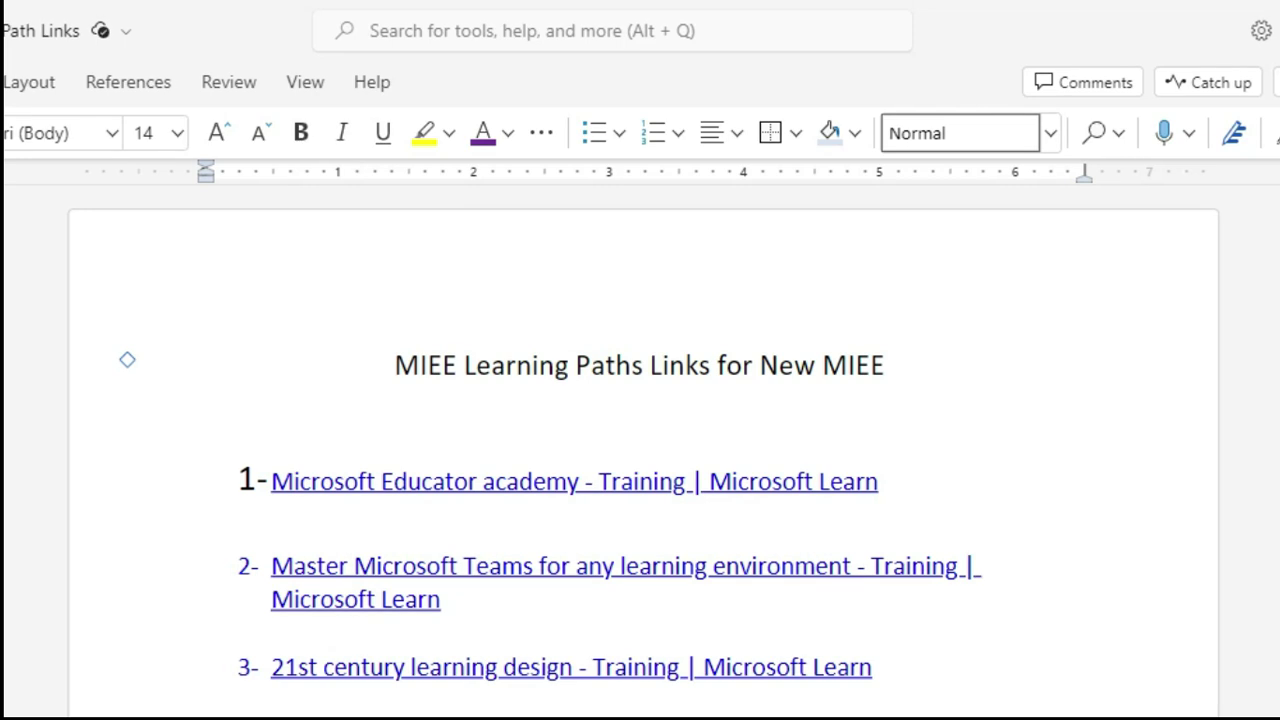
Switch to the MIE Expert nomination questions document and review its notice, nomination form parts, required learning paths and About You questions.
{"action": "key", "text": "ctrl+Tab"}
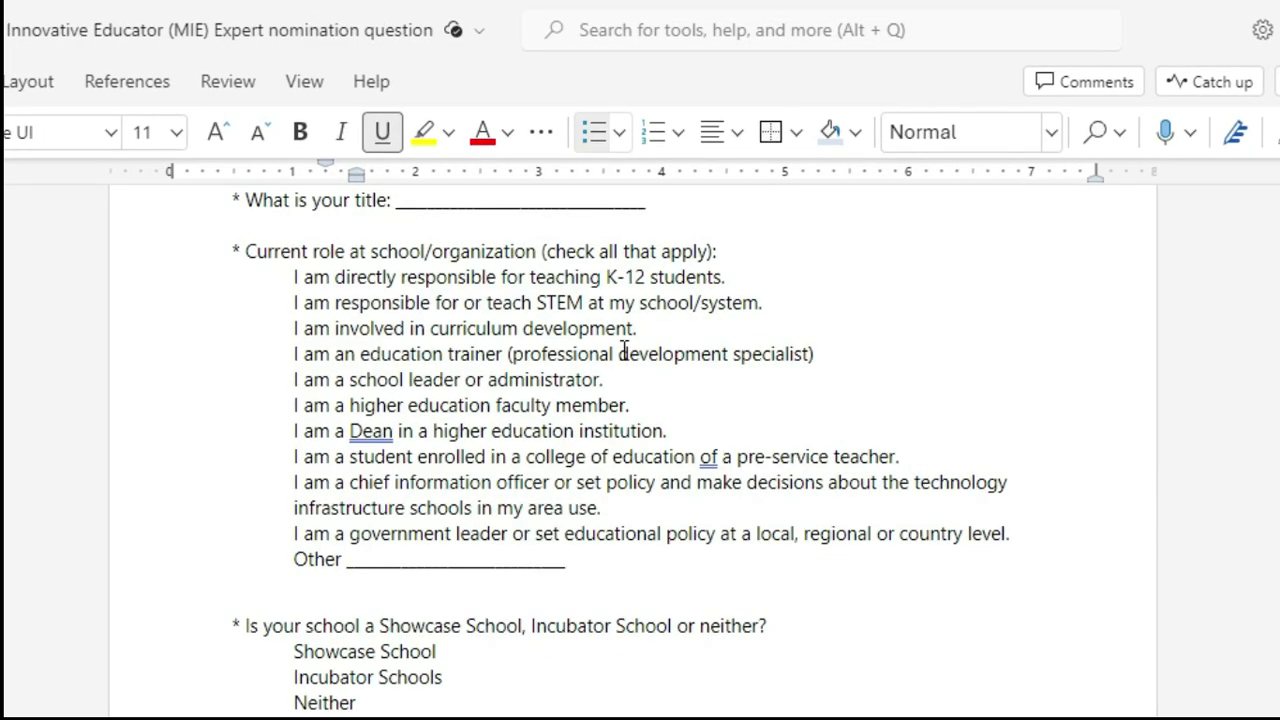
{"action": "scroll", "coordinate": [633, 448], "scroll_direction": "up", "scroll_amount": 10}
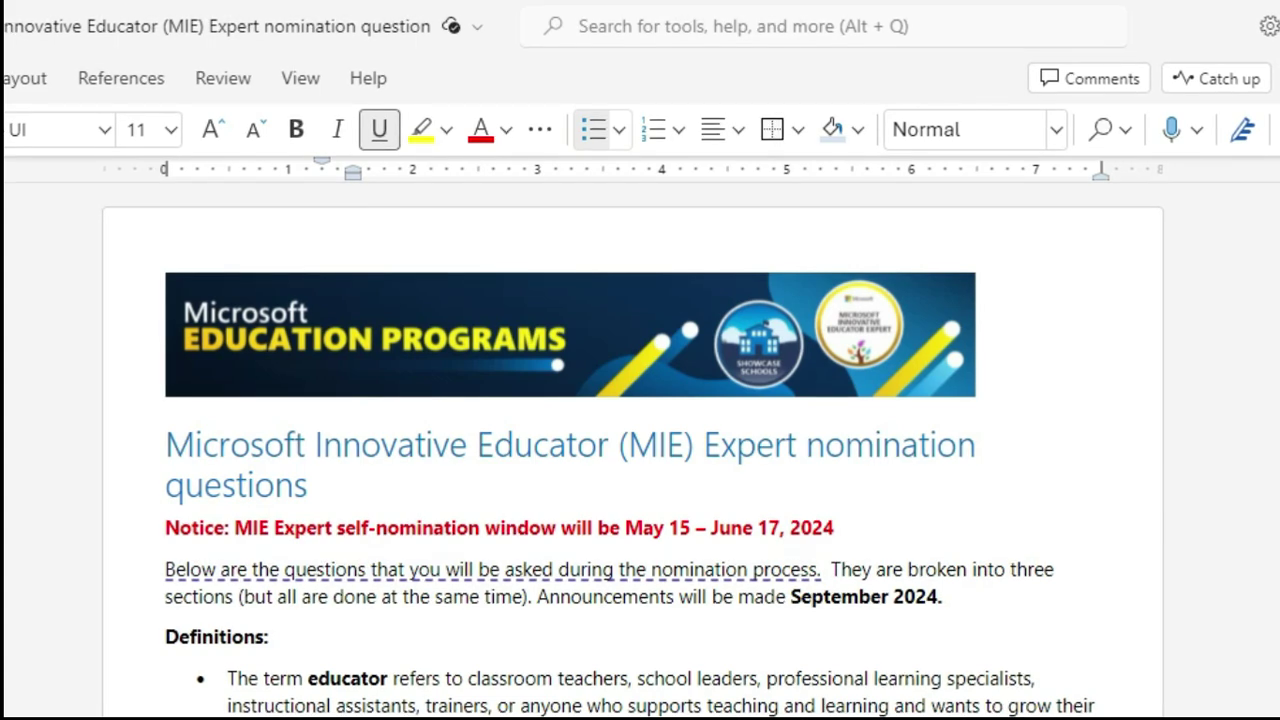
{"action": "scroll", "coordinate": [371, 578], "scroll_direction": "down", "scroll_amount": 3}
{"action": "scroll", "coordinate": [640, 440], "scroll_direction": "down", "scroll_amount": 6}
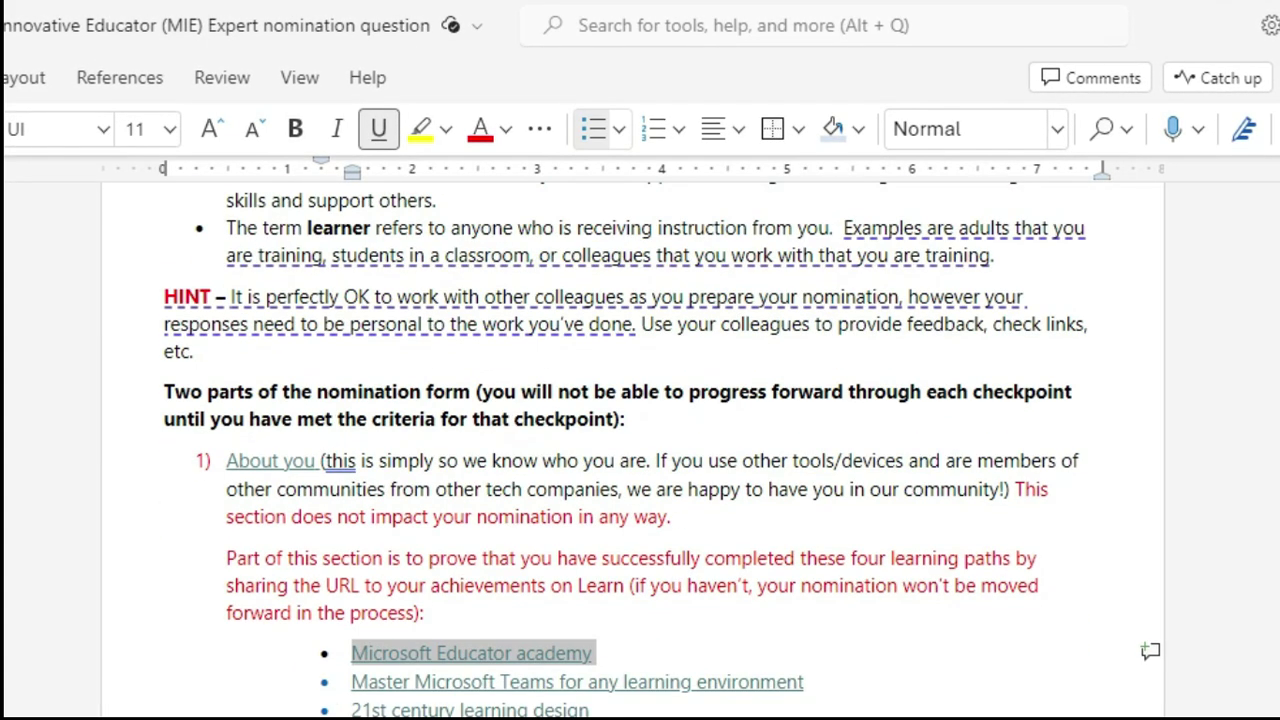
{"action": "scroll", "coordinate": [640, 440], "scroll_direction": "up", "scroll_amount": 4}
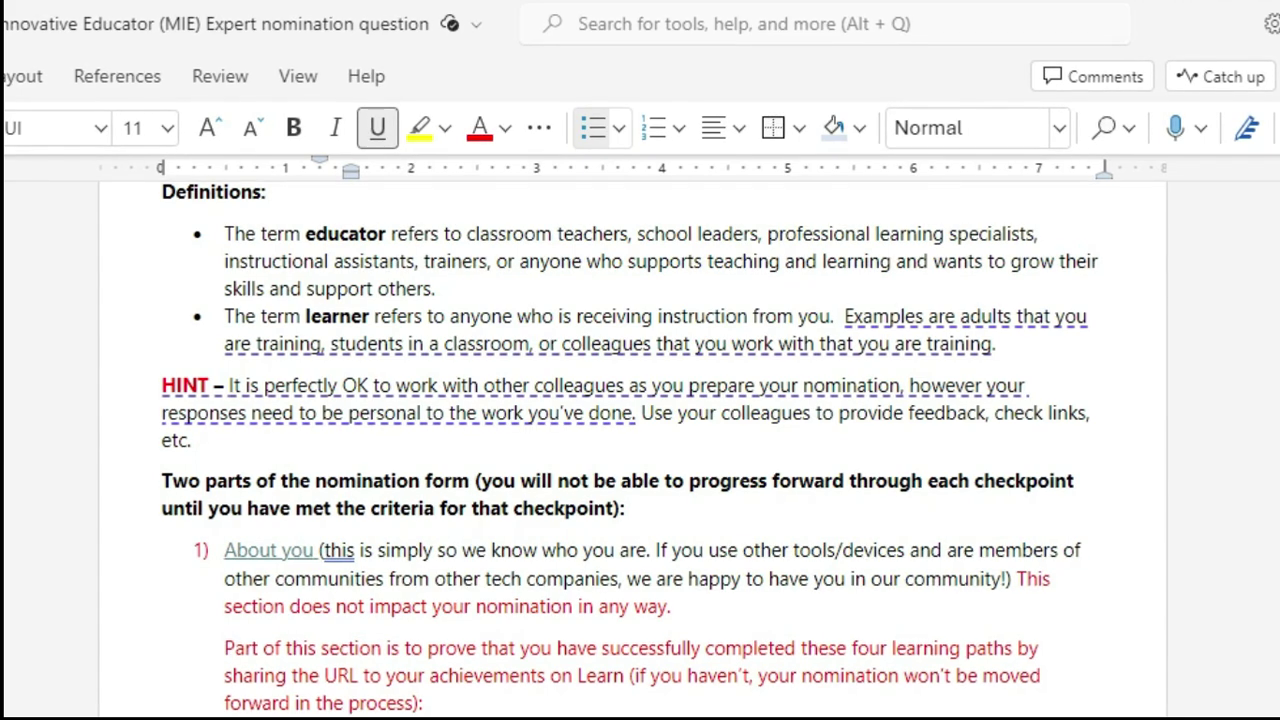
{"action": "scroll", "coordinate": [640, 440], "scroll_direction": "up", "scroll_amount": 2}
{"action": "scroll", "coordinate": [640, 440], "scroll_direction": "down", "scroll_amount": 7}
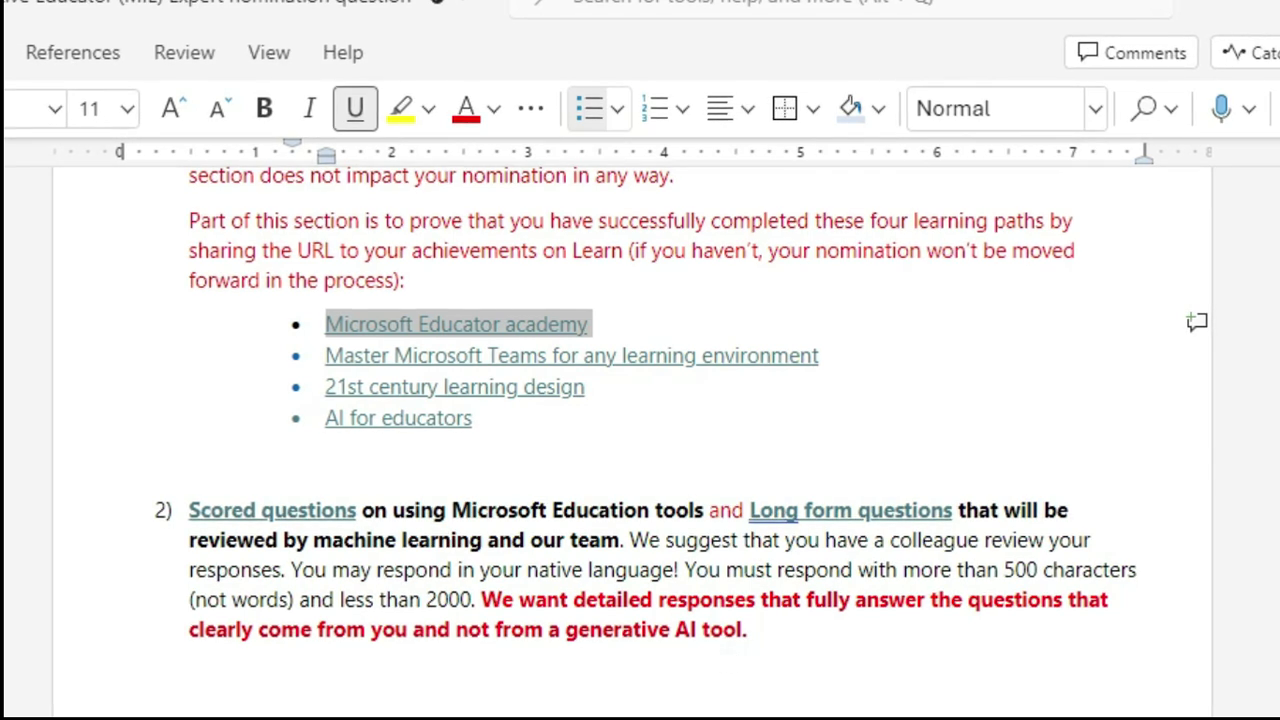
{"action": "scroll", "coordinate": [640, 430], "scroll_direction": "down", "scroll_amount": 7}
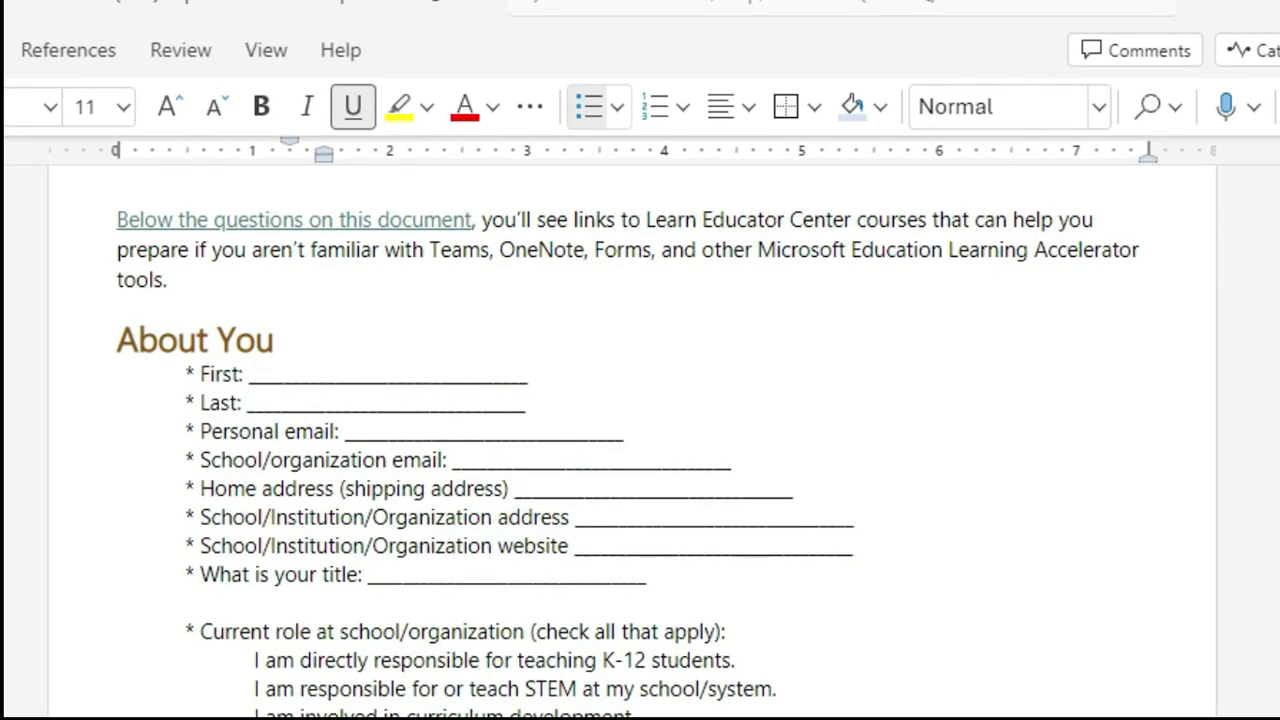
{"action": "scroll", "coordinate": [640, 430], "scroll_direction": "down", "scroll_amount": 6}
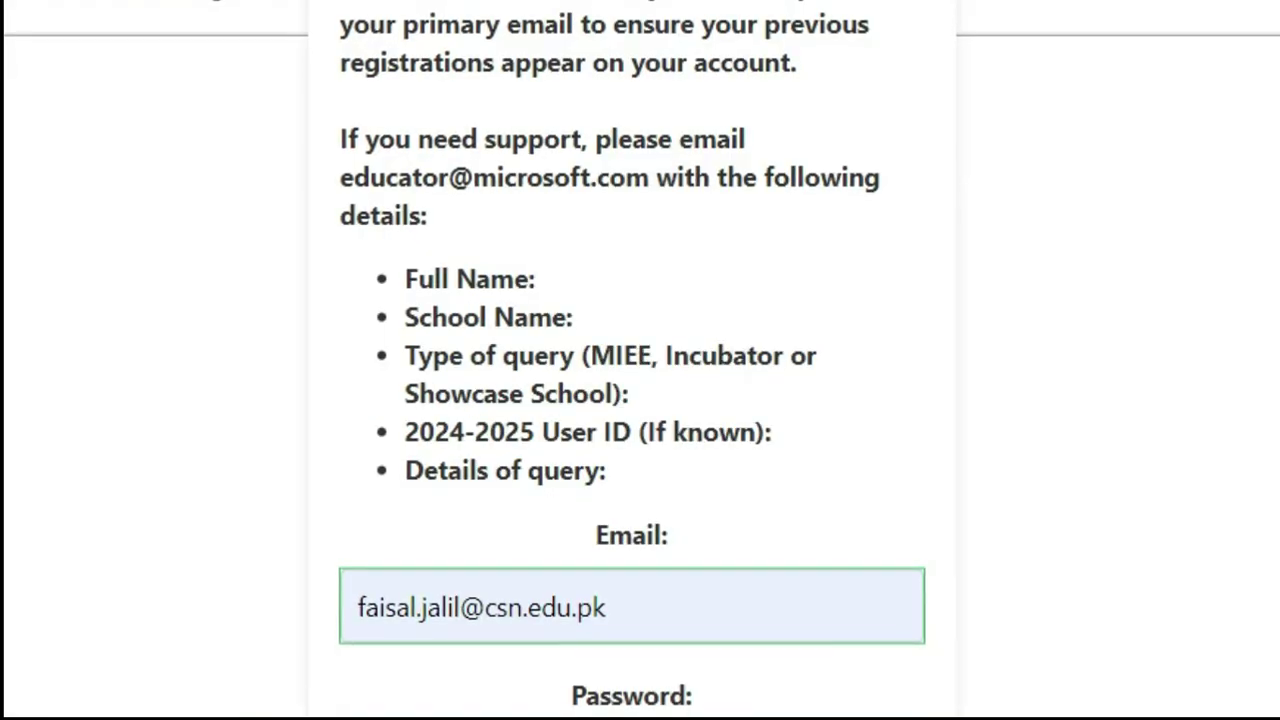
On the nomination site's account page, review the support details, the completed and available programs, and the 2024-2025 MIE Expert renewal information.
{"action": "scroll", "coordinate": [1084, 498], "scroll_direction": "down", "scroll_amount": 2}
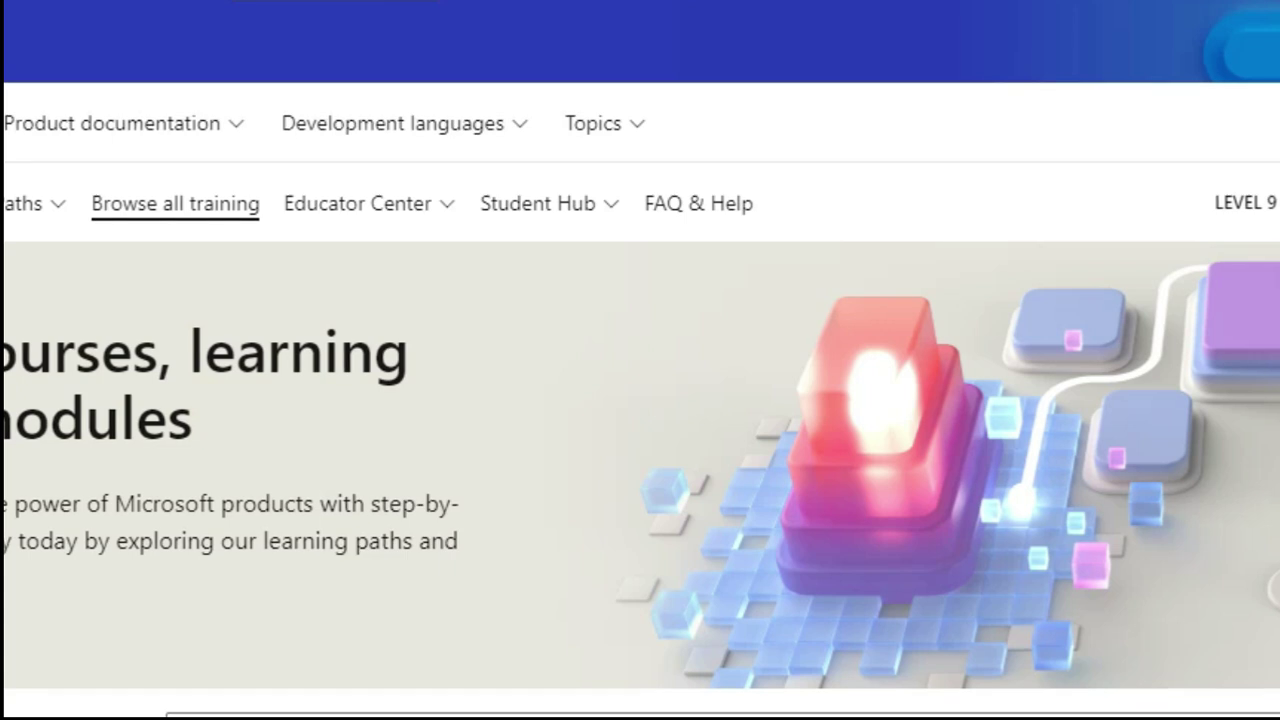
{"action": "scroll", "coordinate": [640, 400], "scroll_direction": "up", "scroll_amount": 1}
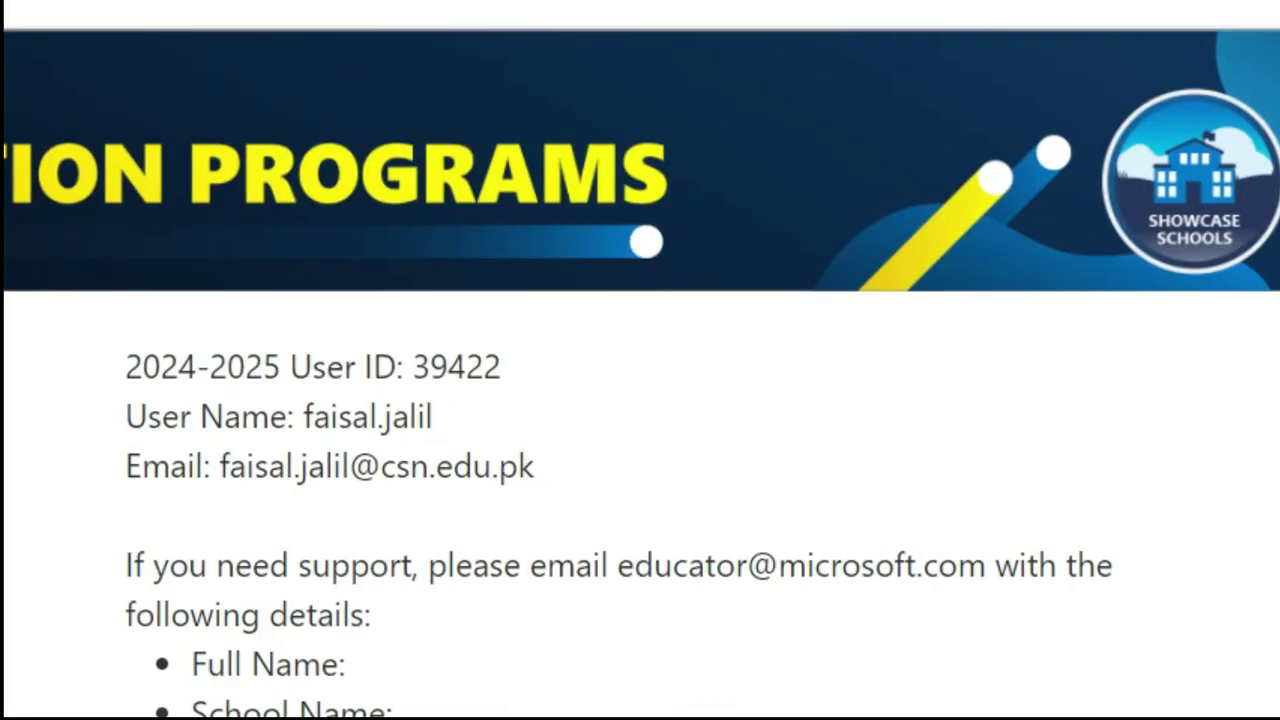
{"action": "scroll", "coordinate": [640, 400], "scroll_direction": "down", "scroll_amount": 3}
{"action": "scroll", "coordinate": [640, 400], "scroll_direction": "up", "scroll_amount": 1}
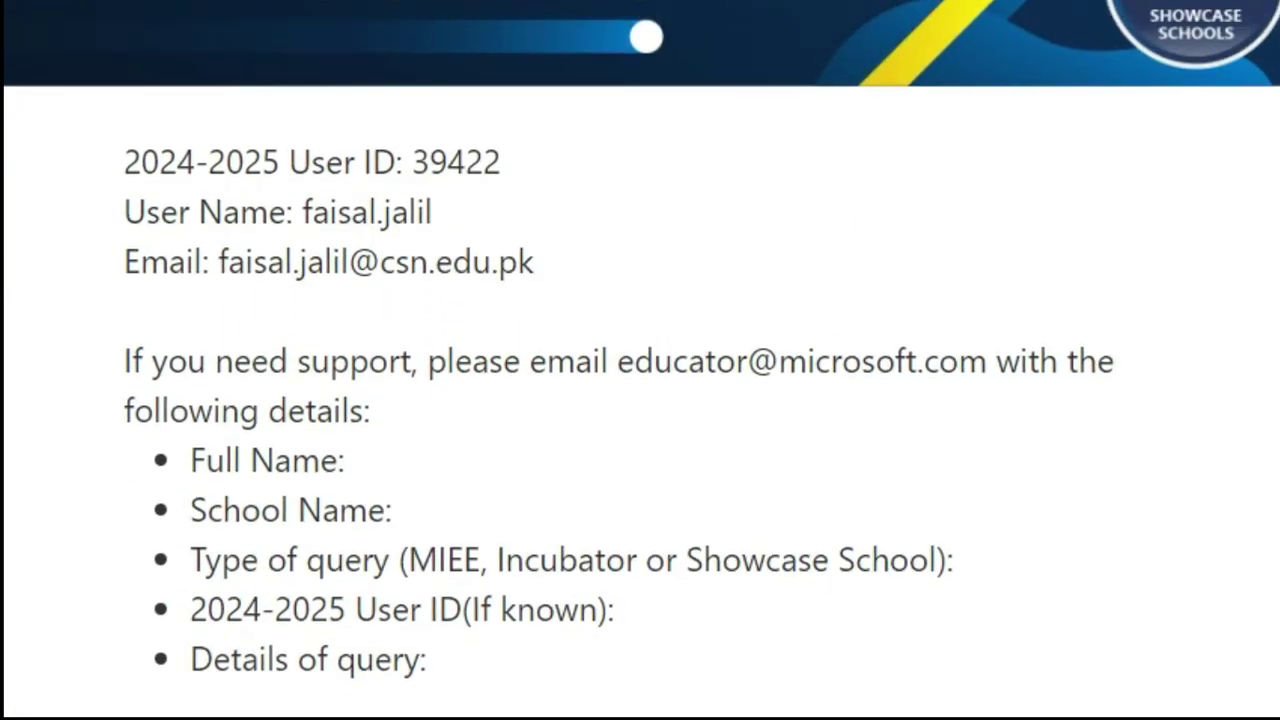
{"action": "scroll", "coordinate": [640, 400], "scroll_direction": "down", "scroll_amount": 7}
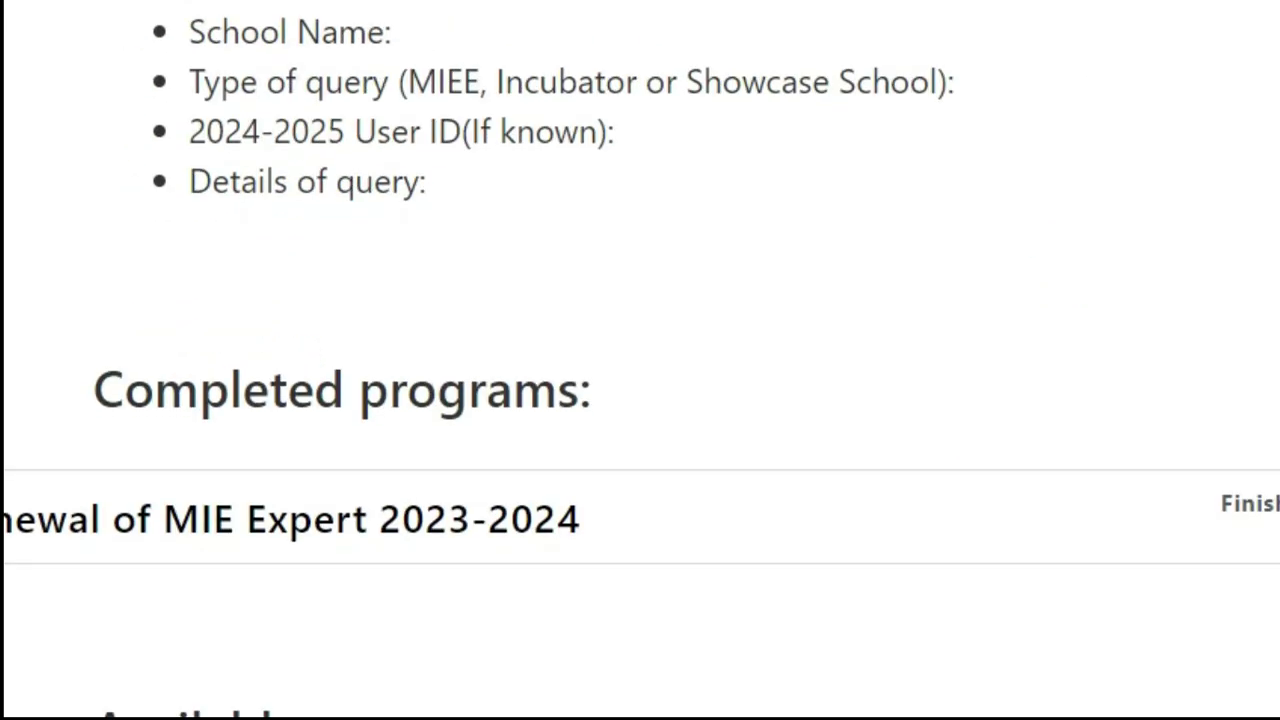
{"action": "scroll", "coordinate": [640, 400], "scroll_direction": "down", "scroll_amount": 6}
{"action": "scroll", "coordinate": [640, 400], "scroll_direction": "up", "scroll_amount": 2}
{"action": "scroll", "coordinate": [640, 400], "scroll_direction": "up", "scroll_amount": 6}
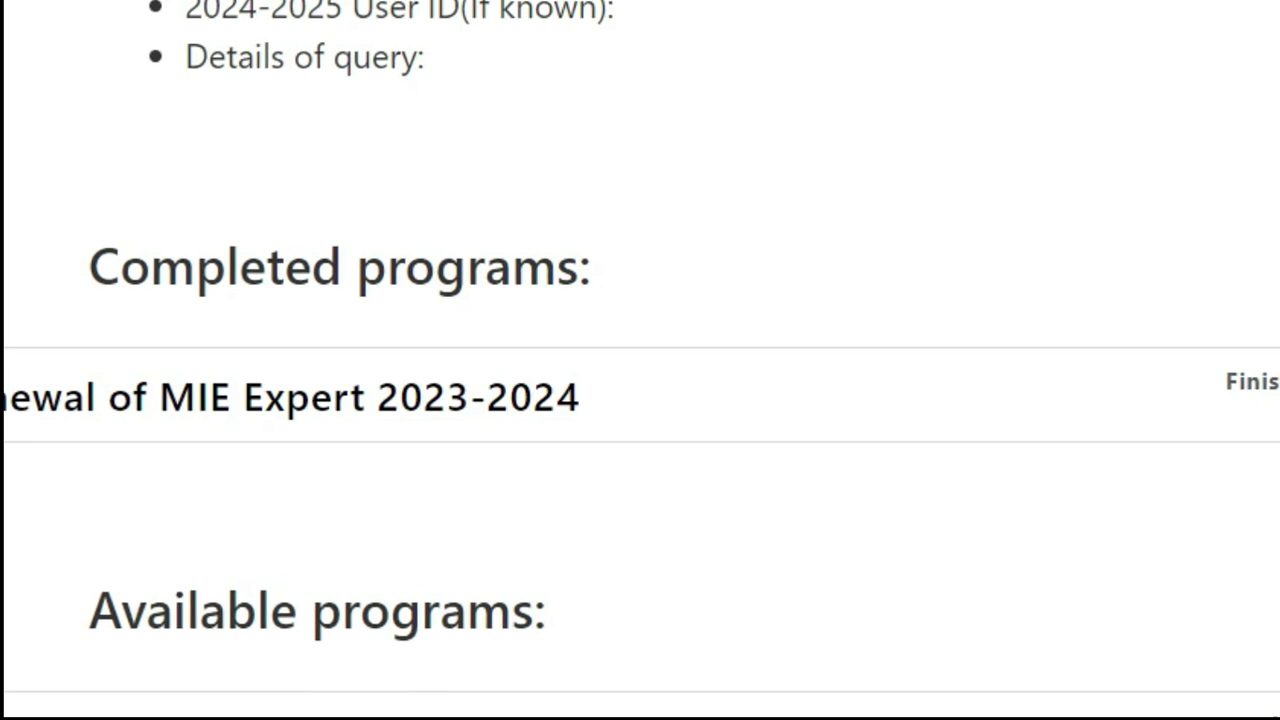
{"action": "scroll", "coordinate": [640, 360], "scroll_direction": "up", "scroll_amount": 2}
{"action": "scroll", "coordinate": [640, 360], "scroll_direction": "down", "scroll_amount": 10}
{"action": "scroll", "coordinate": [640, 360], "scroll_direction": "up", "scroll_amount": 10}
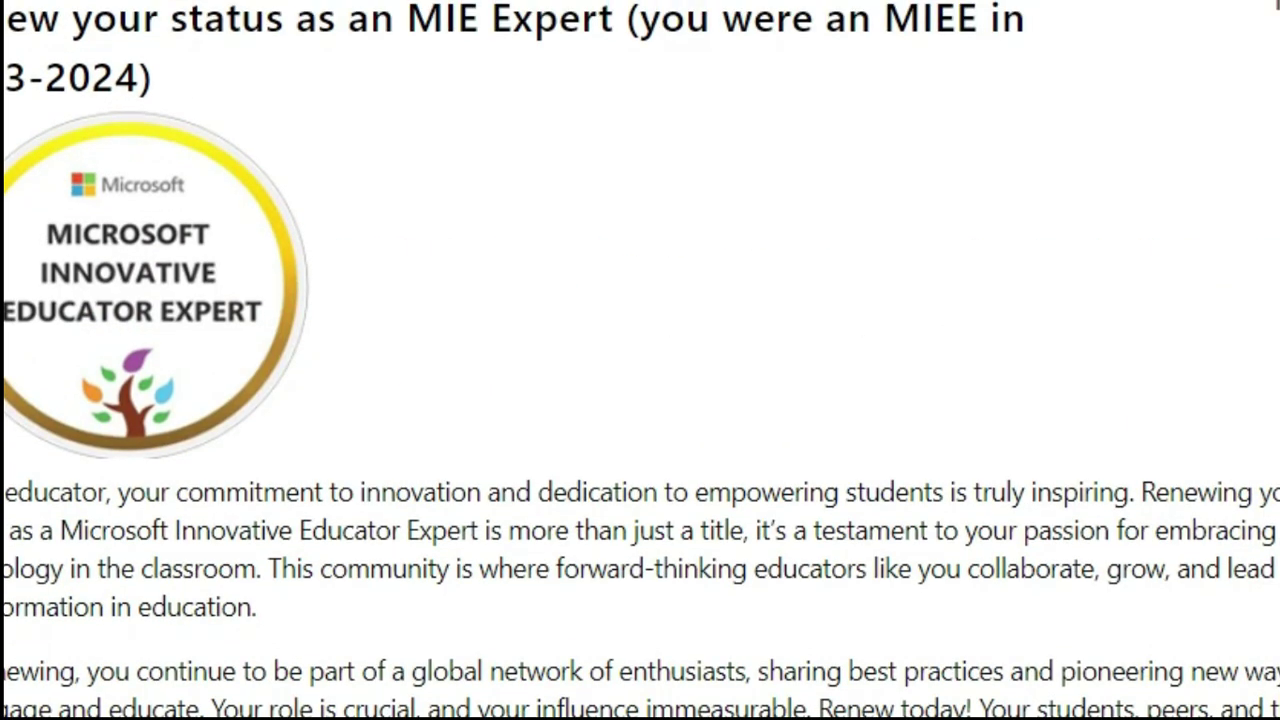
{"action": "scroll", "coordinate": [640, 360], "scroll_direction": "down", "scroll_amount": 3}
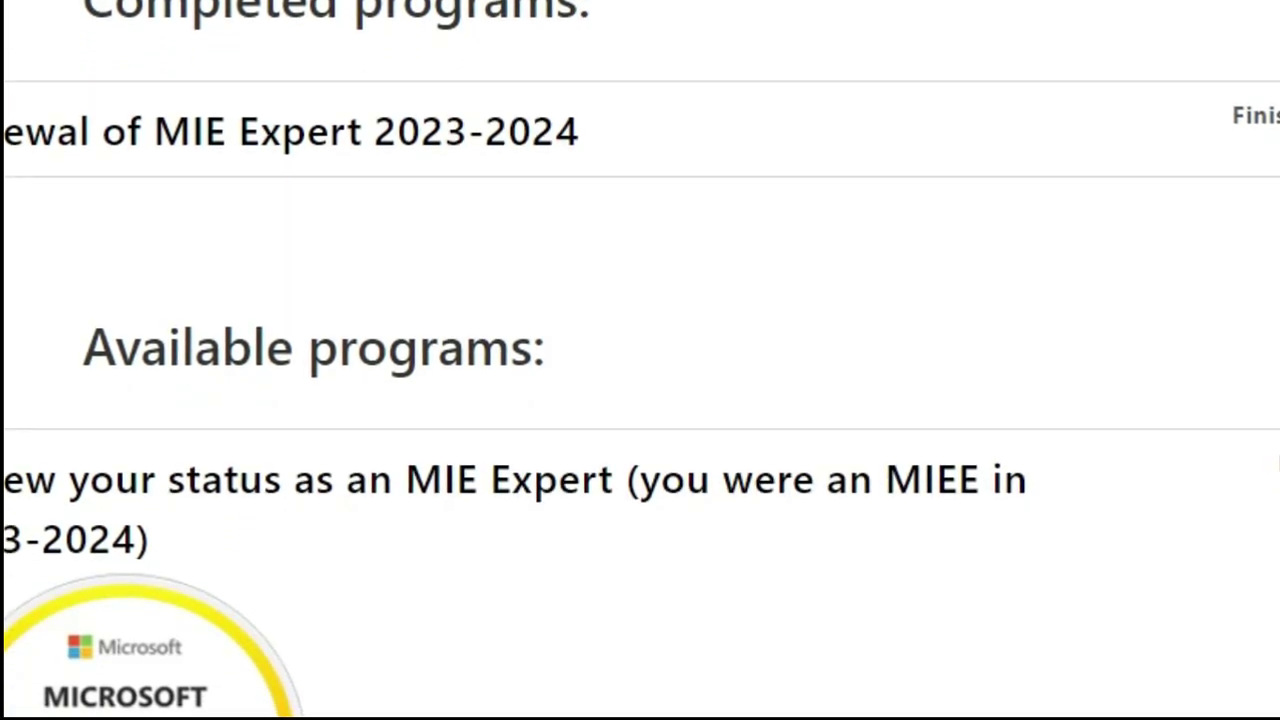
{"action": "scroll", "coordinate": [640, 360], "scroll_direction": "down", "scroll_amount": 1}
{"action": "scroll", "coordinate": [640, 360], "scroll_direction": "down", "scroll_amount": 2}
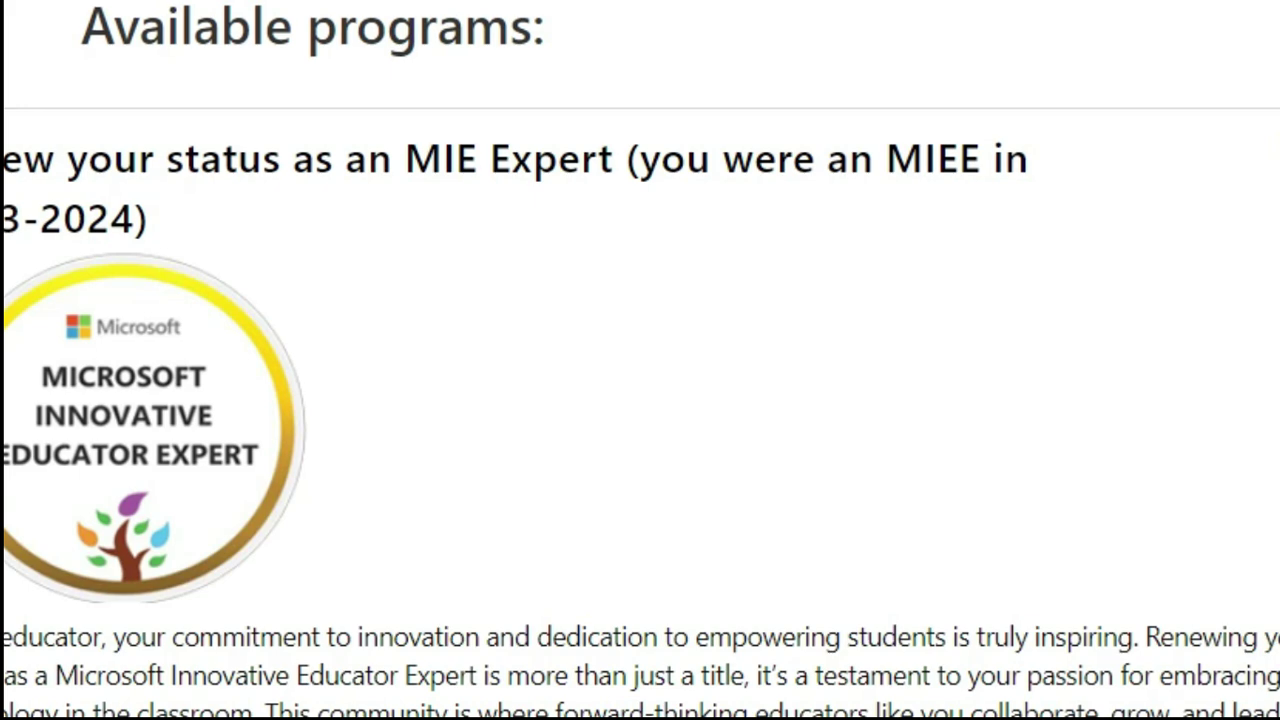
{"action": "scroll", "coordinate": [640, 360], "scroll_direction": "down", "scroll_amount": 6}
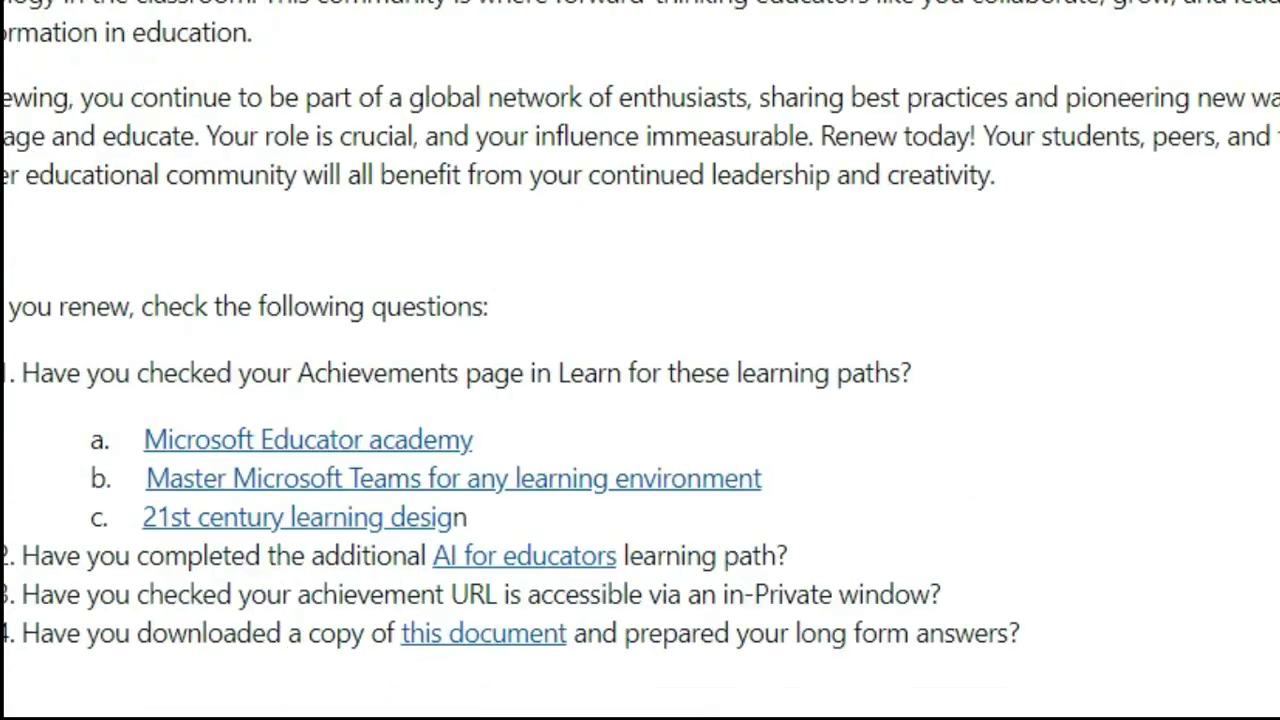
{"action": "scroll", "coordinate": [640, 360], "scroll_direction": "down", "scroll_amount": 3}
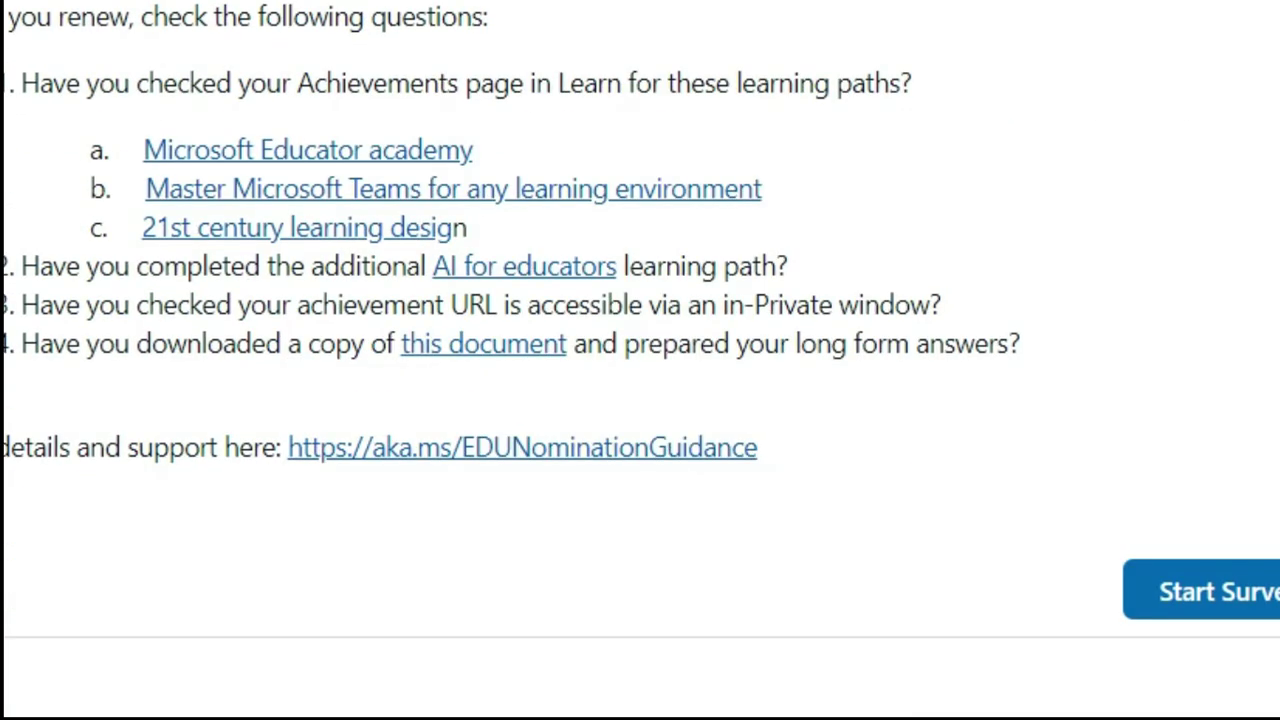
Open the survey for renewing MIE Expert status and review the questions to check before renewing.
{"action": "left_click", "coordinate": [1178, 605]}
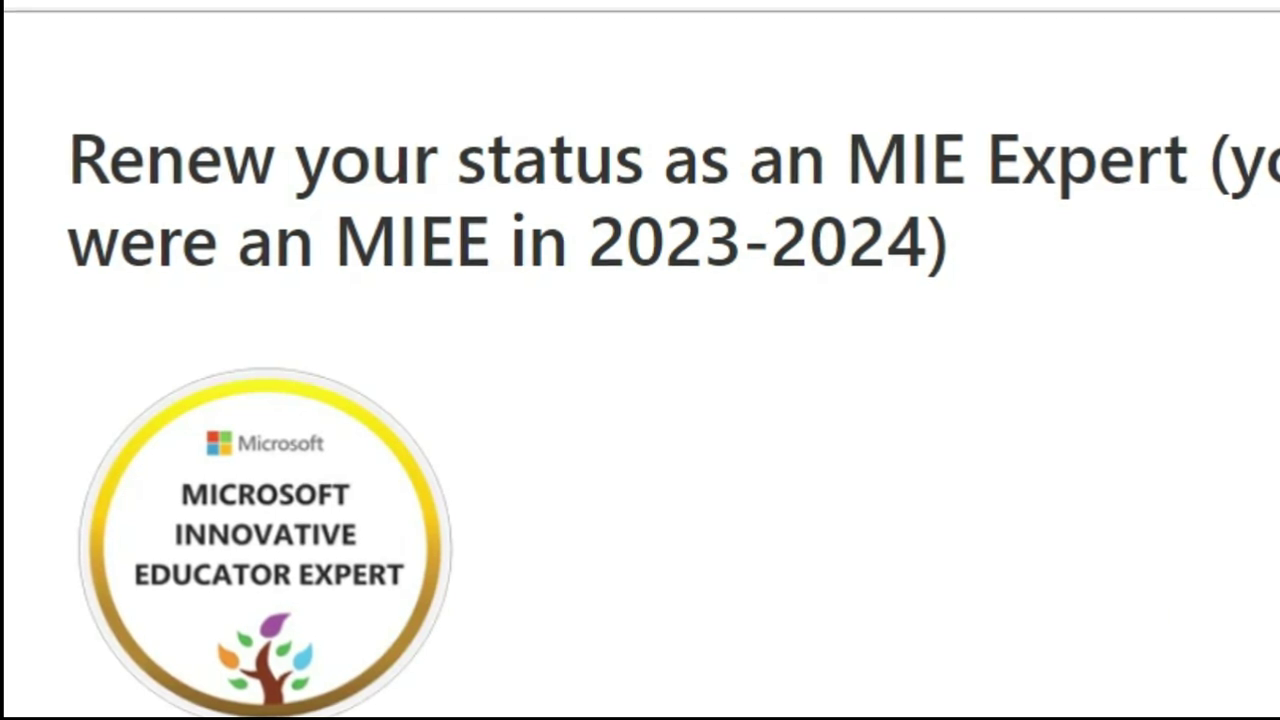
{"action": "scroll", "coordinate": [640, 360], "scroll_direction": "down", "scroll_amount": 10}
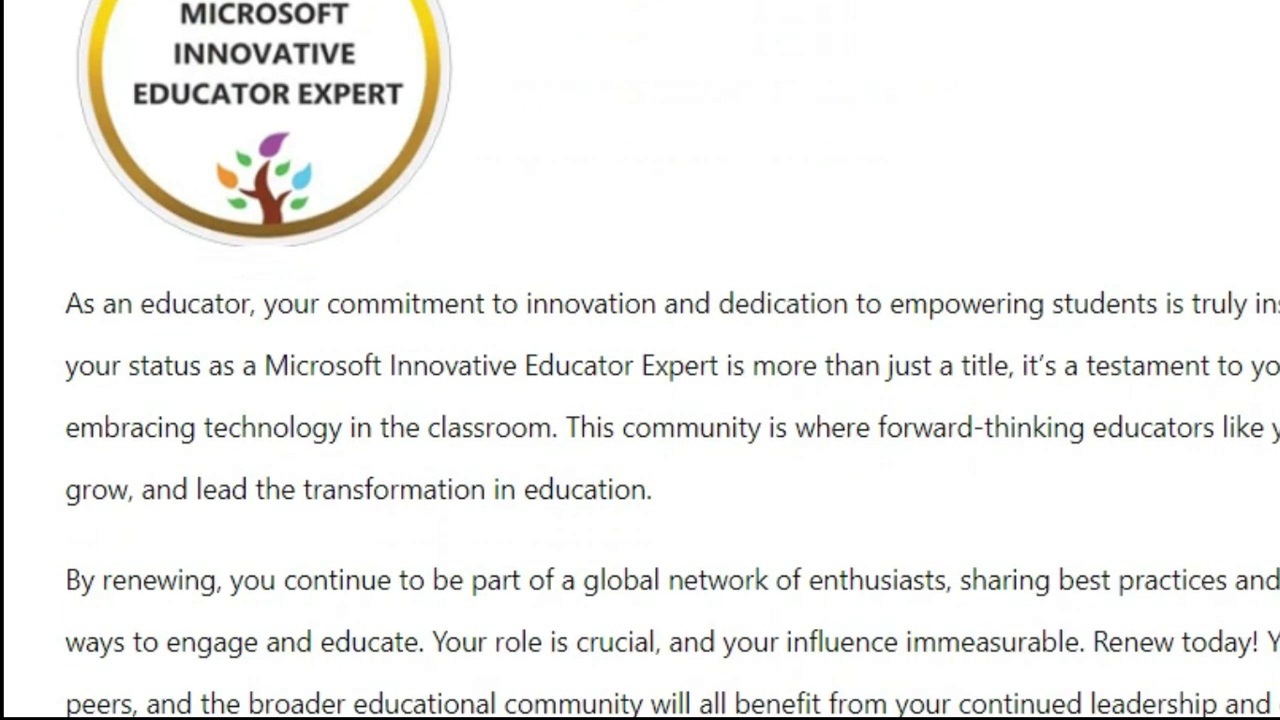
{"action": "scroll", "coordinate": [640, 360], "scroll_direction": "down", "scroll_amount": 6}
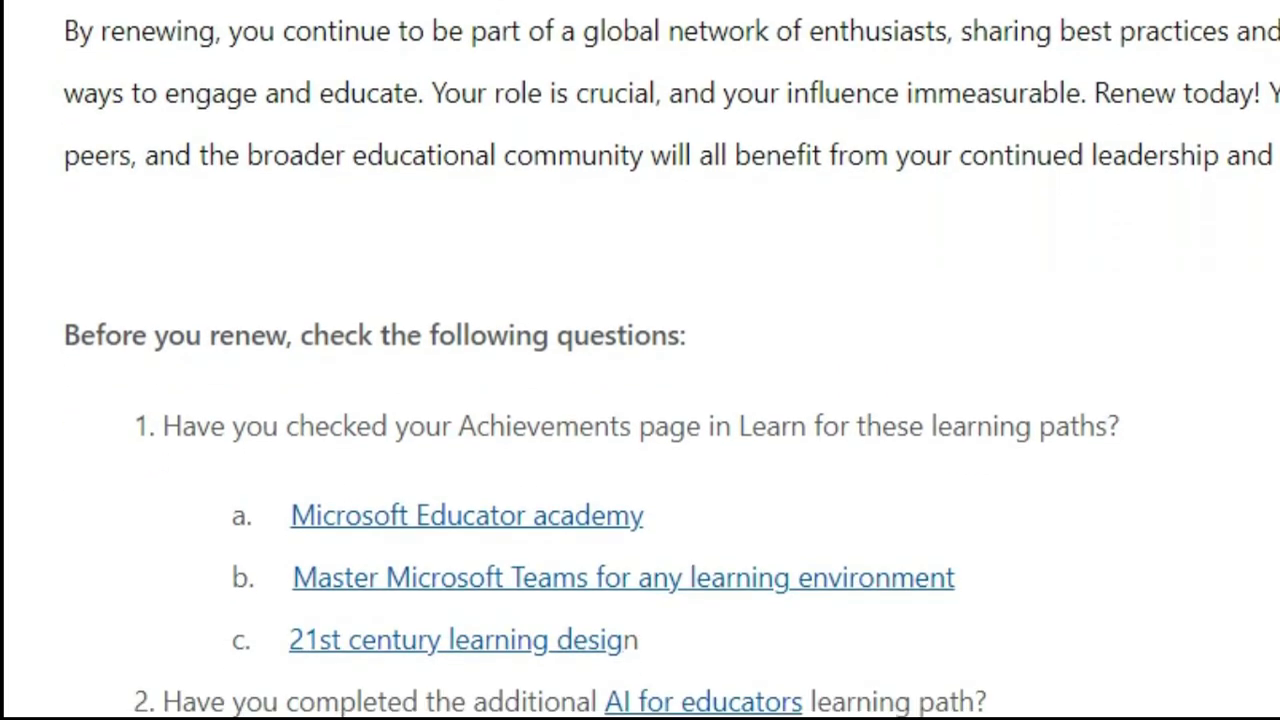
{"action": "scroll", "coordinate": [640, 360], "scroll_direction": "down", "scroll_amount": 3}
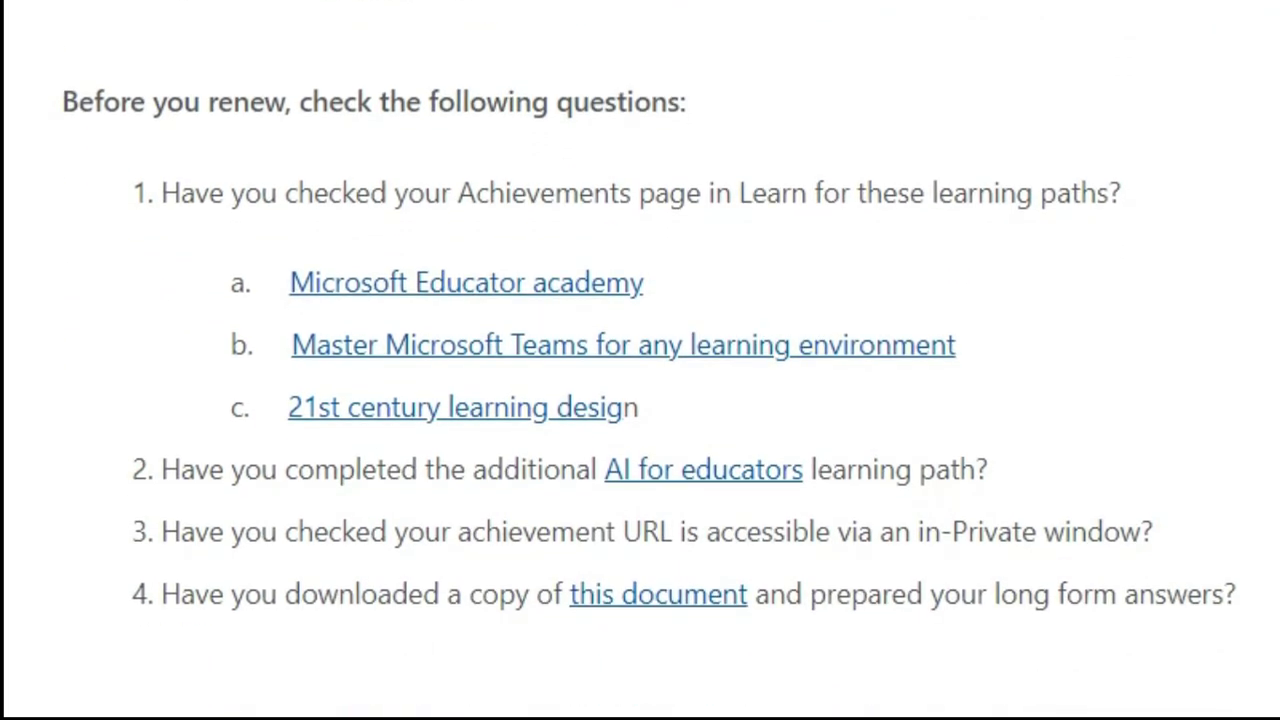
{"action": "scroll", "coordinate": [640, 360], "scroll_direction": "down", "scroll_amount": 1}
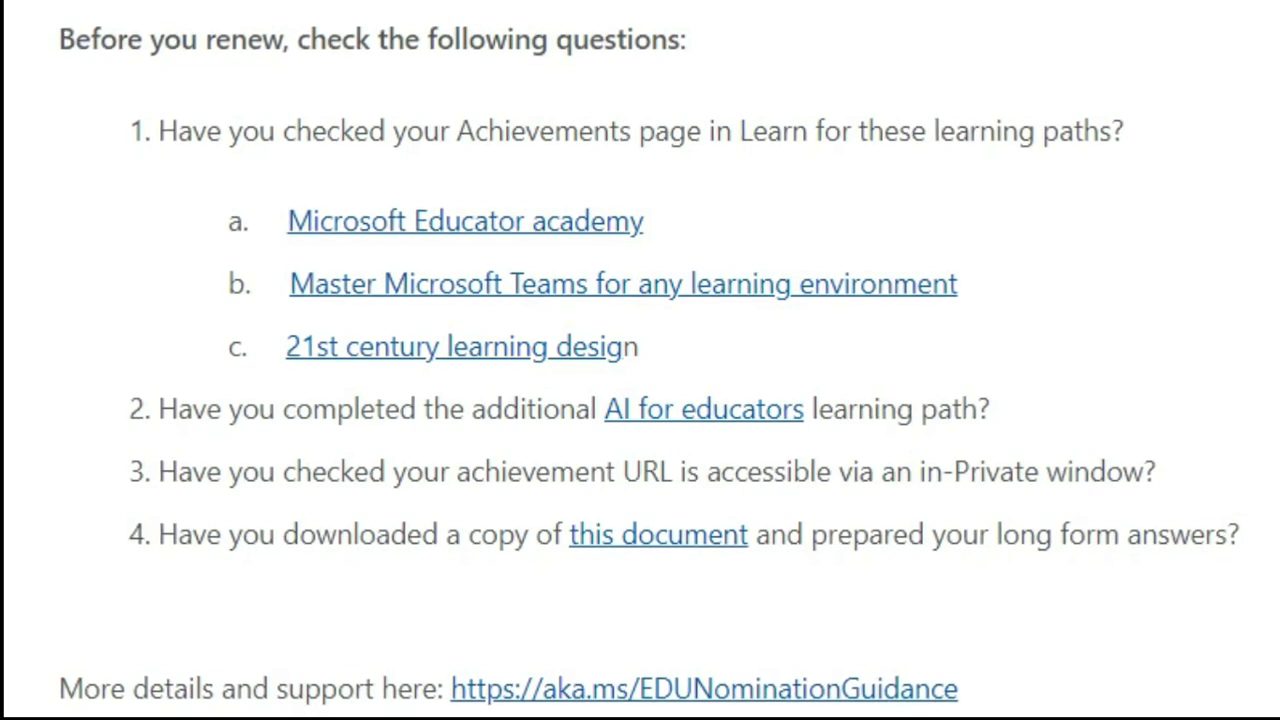
{"action": "scroll", "coordinate": [640, 360], "scroll_direction": "down", "scroll_amount": 4}
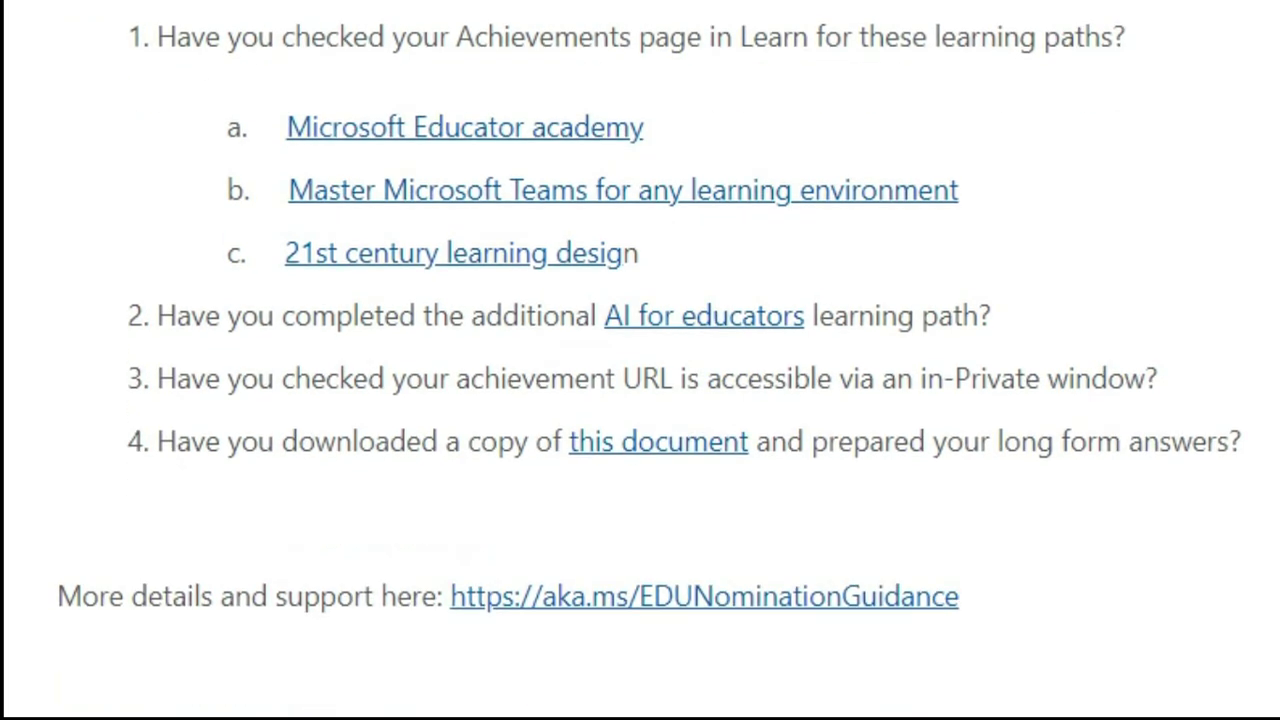
{"action": "scroll", "coordinate": [640, 360], "scroll_direction": "up", "scroll_amount": 3}
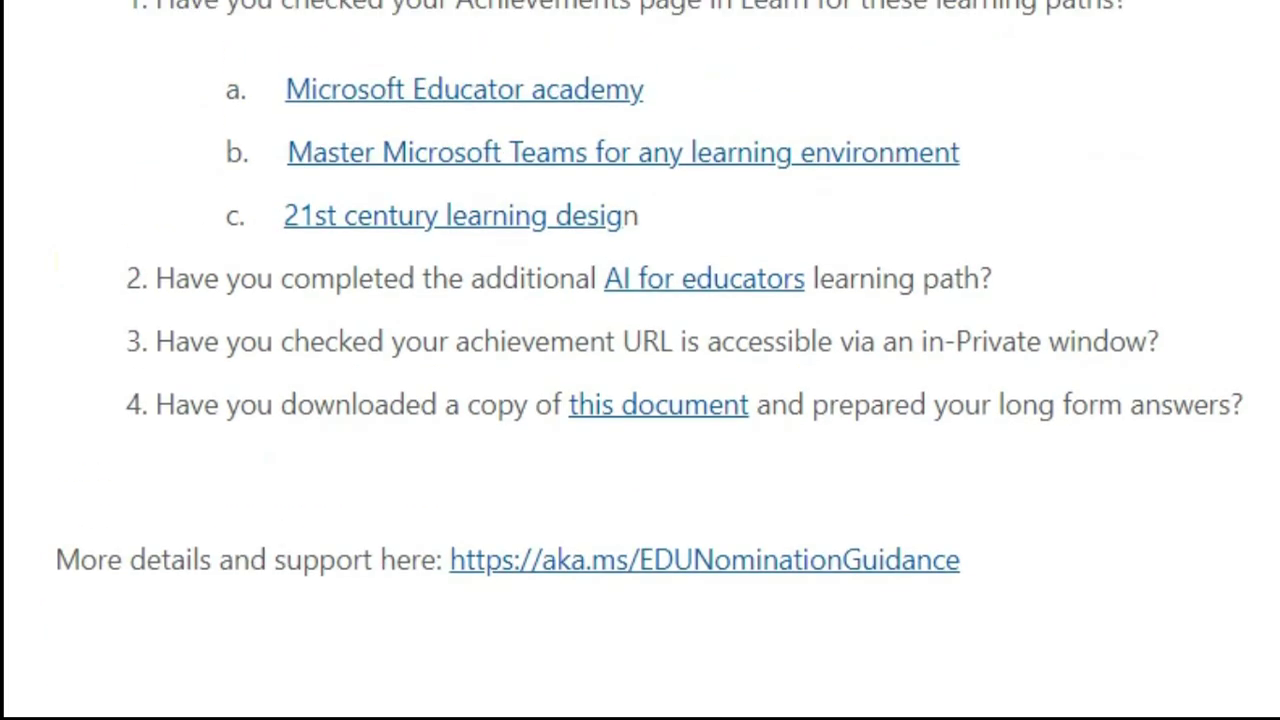
{"action": "scroll", "coordinate": [640, 360], "scroll_direction": "down", "scroll_amount": 2}
{"action": "left_click", "coordinate": [560, 670]}
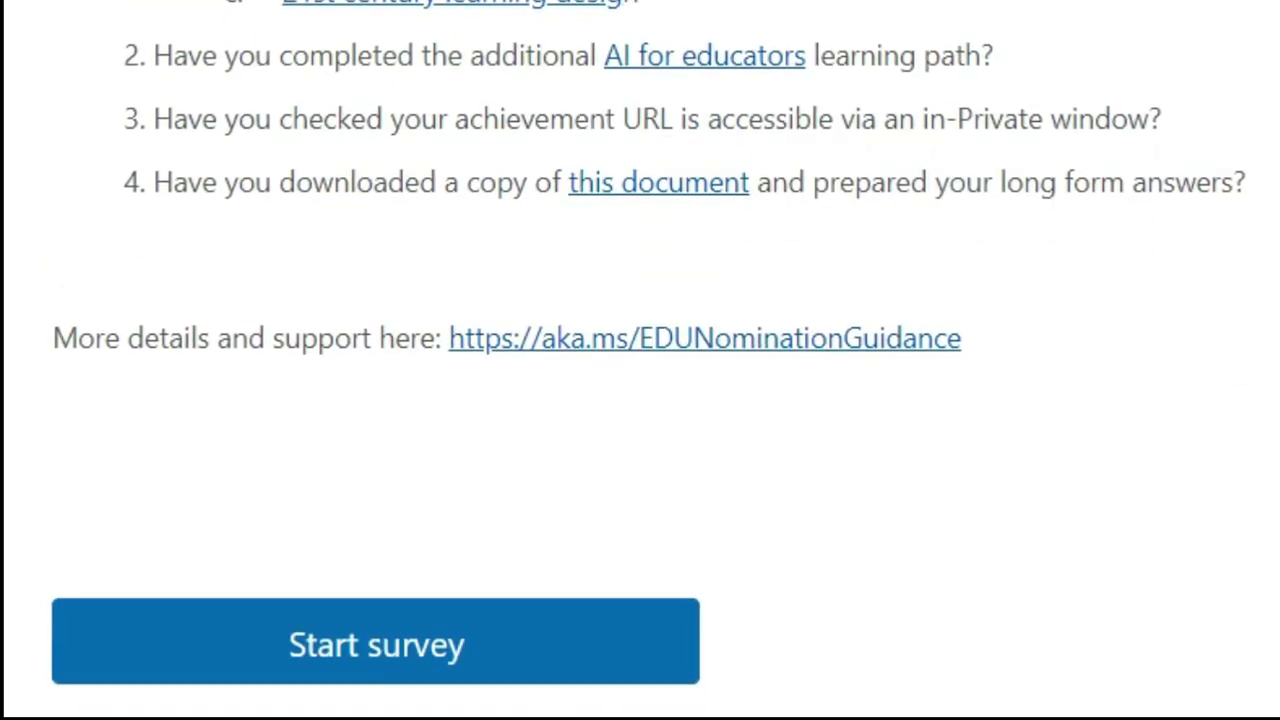
{"action": "scroll", "coordinate": [640, 360], "scroll_direction": "up", "scroll_amount": 6}
{"action": "scroll", "coordinate": [640, 360], "scroll_direction": "down", "scroll_amount": 5}
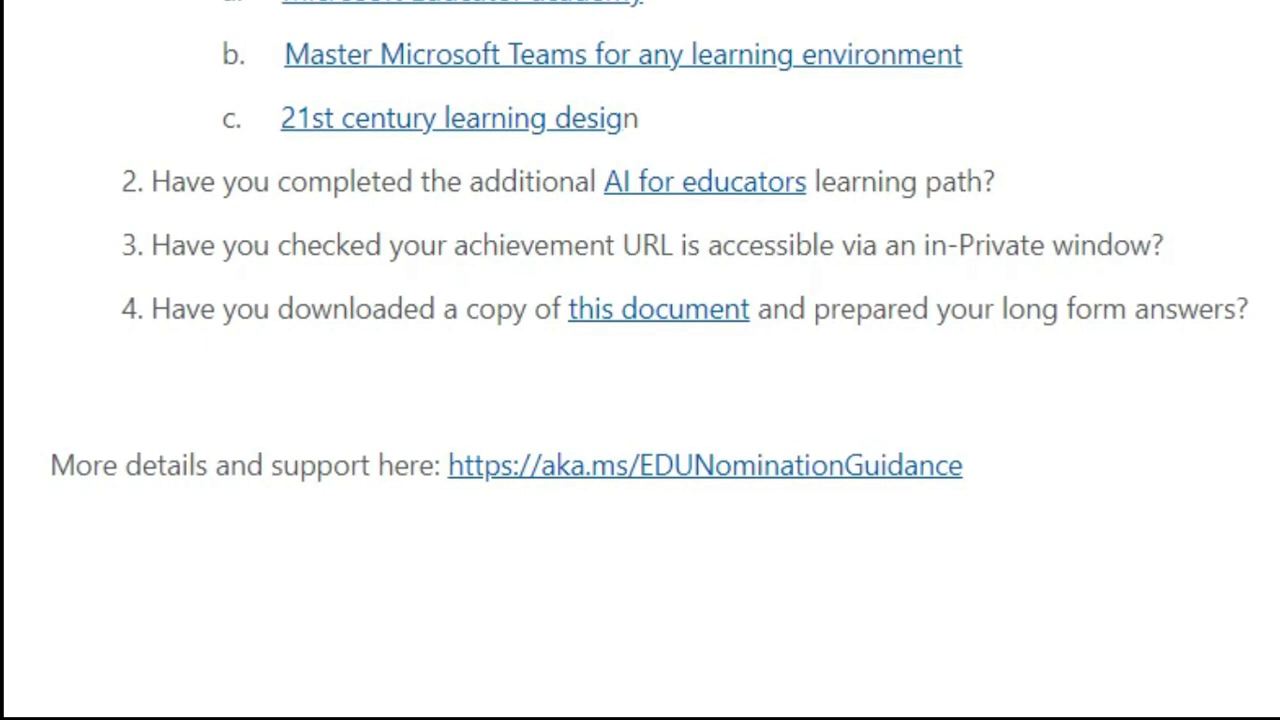
{"action": "scroll", "coordinate": [640, 360], "scroll_direction": "up", "scroll_amount": 1}
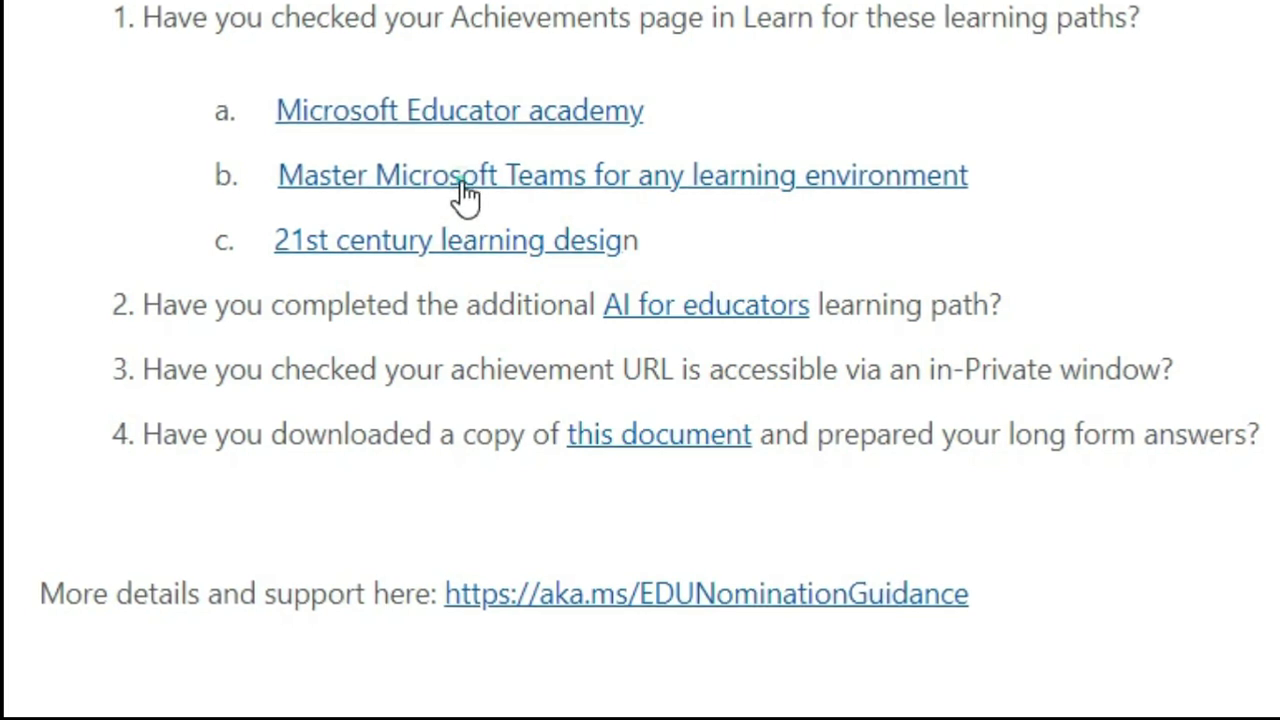
Open the "Master Microsoft Teams for any learning environment" learning path from the renewal checklist and continue into its Teams files unit.
{"action": "left_click", "coordinate": [465, 195]}
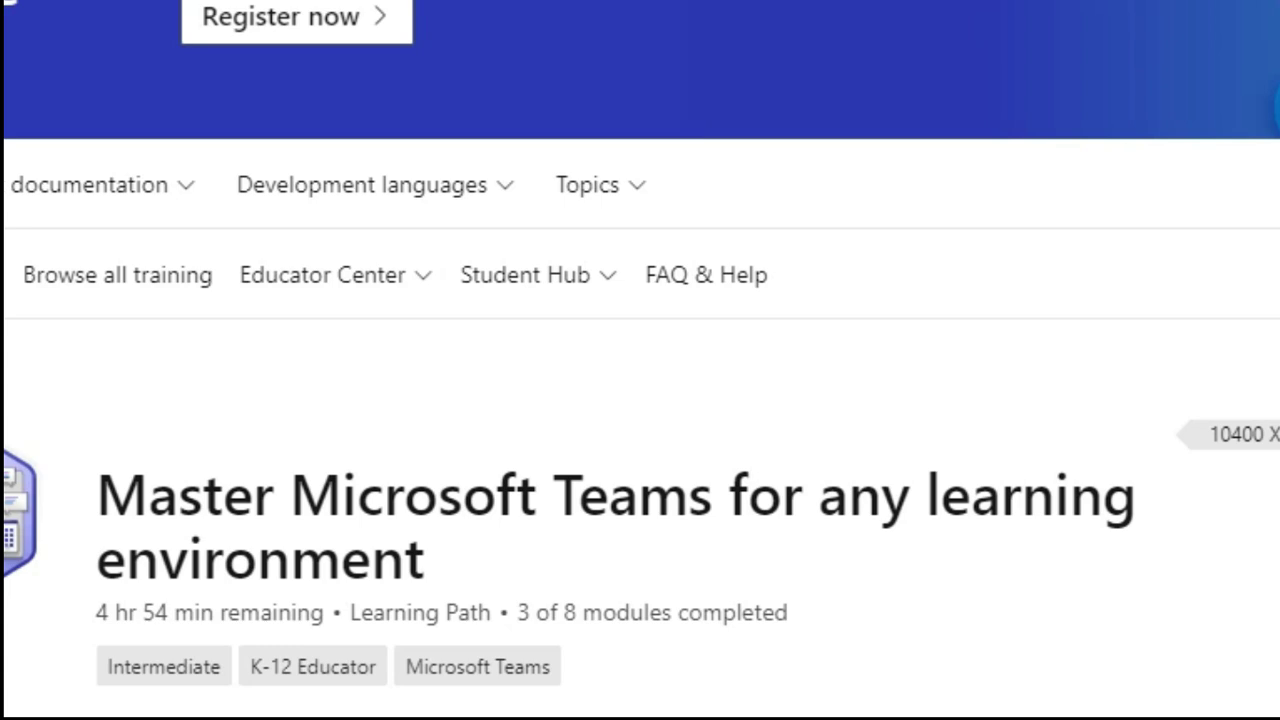
{"action": "scroll", "coordinate": [640, 360], "scroll_direction": "down", "scroll_amount": 5}
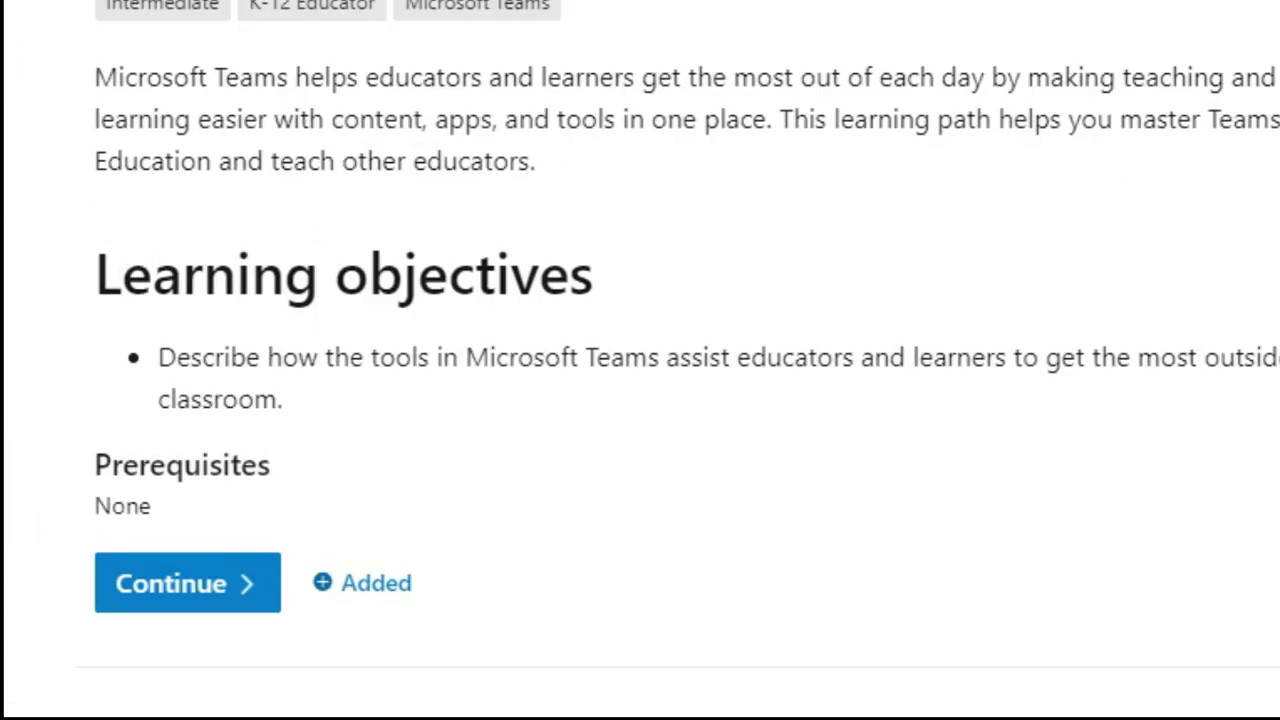
{"action": "scroll", "coordinate": [640, 360], "scroll_direction": "up", "scroll_amount": 2}
{"action": "scroll", "coordinate": [640, 360], "scroll_direction": "up", "scroll_amount": 1}
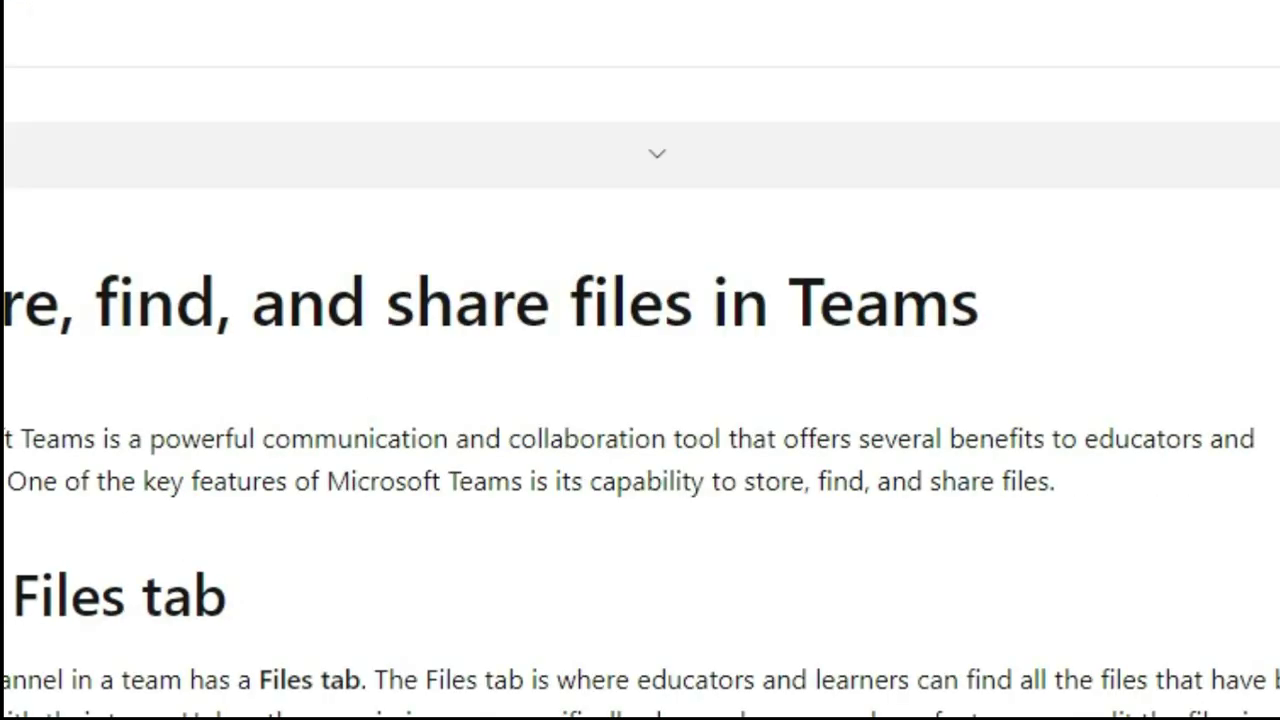
Go to the knowledge check in "Get started with Microsoft Teams for Education" and review its questions and answer options.
{"action": "scroll", "coordinate": [640, 360], "scroll_direction": "down", "scroll_amount": 5}
{"action": "scroll", "coordinate": [640, 360], "scroll_direction": "down", "scroll_amount": 8}
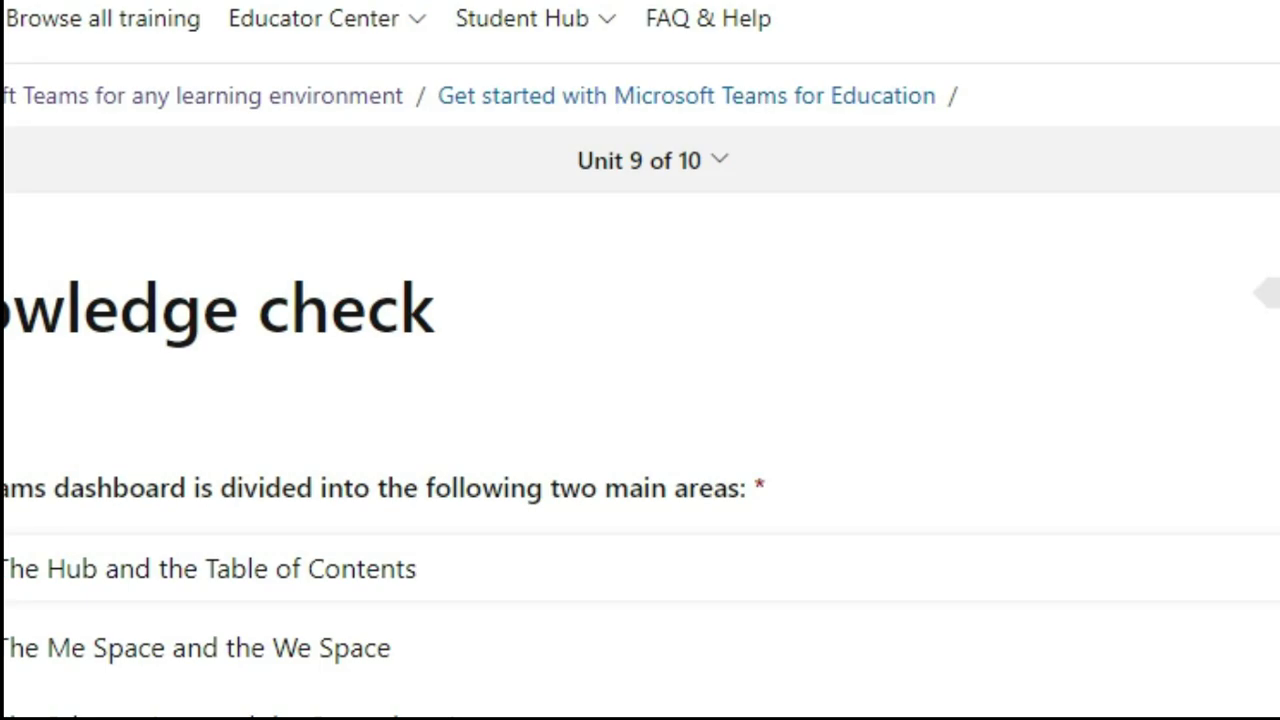
{"action": "scroll", "coordinate": [640, 400], "scroll_direction": "down", "scroll_amount": 12}
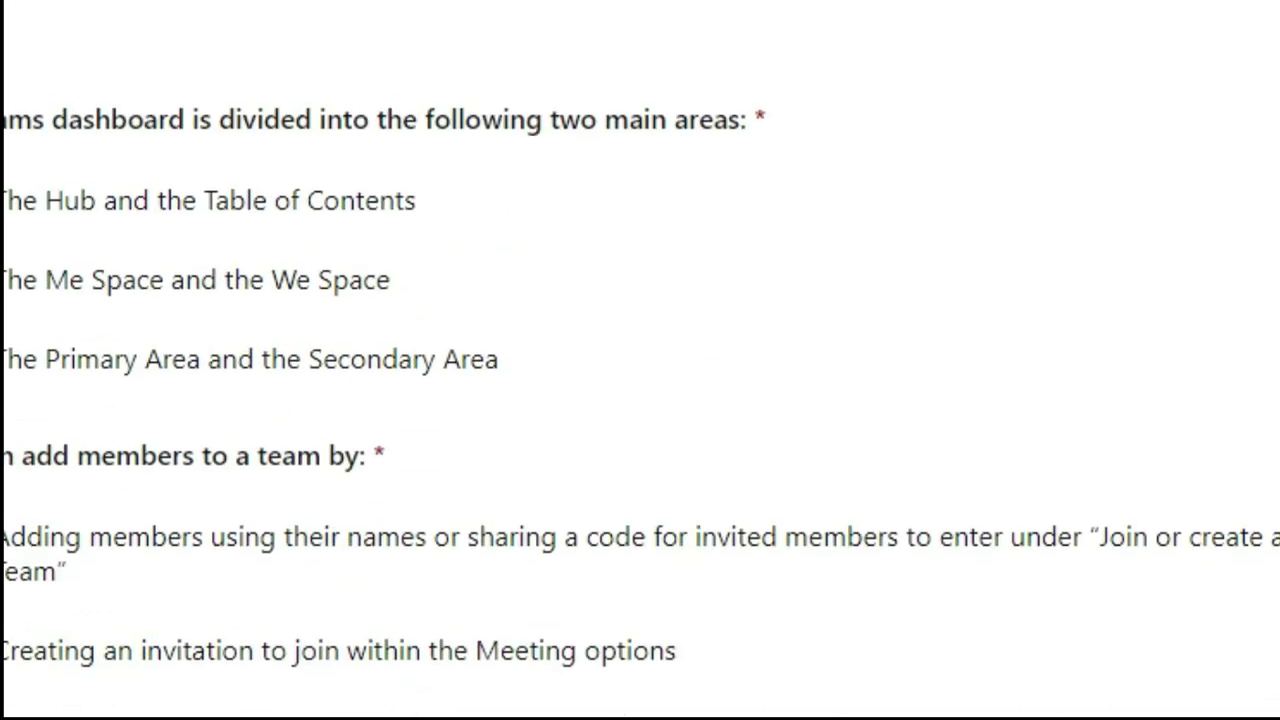
{"action": "scroll", "coordinate": [640, 400], "scroll_direction": "down", "scroll_amount": 3}
{"action": "scroll", "coordinate": [640, 400], "scroll_direction": "up", "scroll_amount": 12}
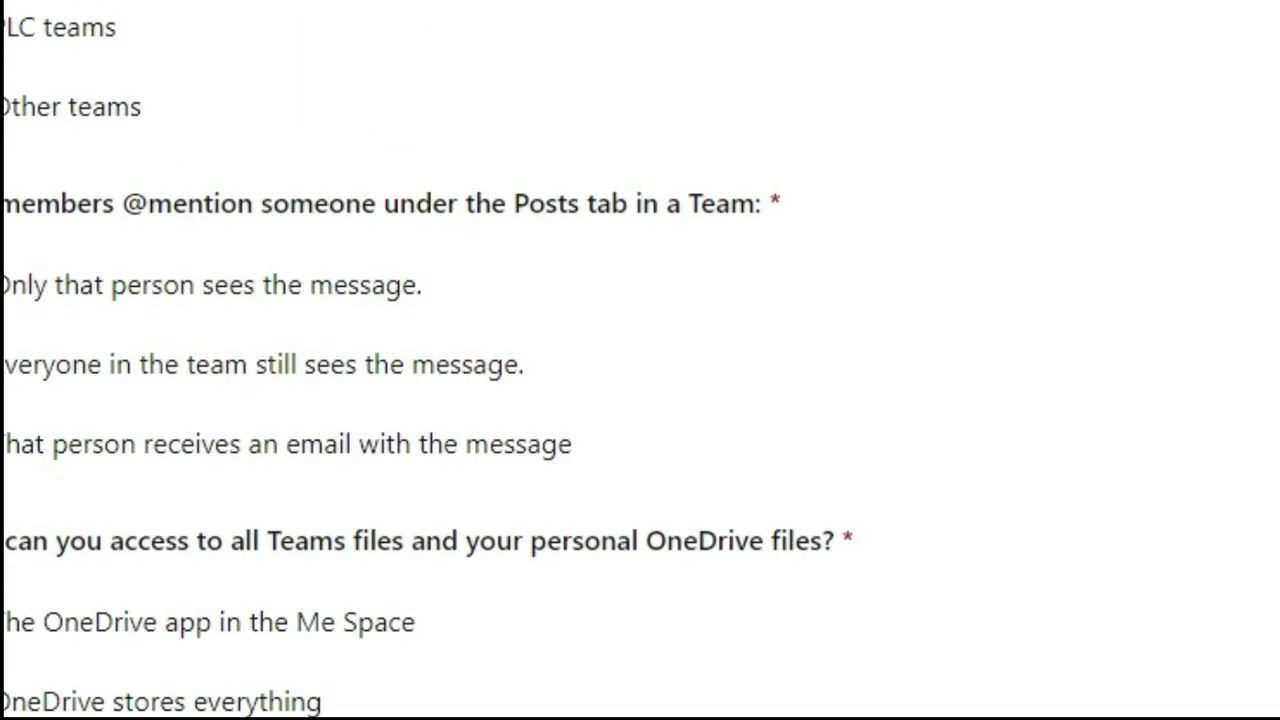
{"action": "scroll", "coordinate": [477, 429], "scroll_direction": "up", "scroll_amount": 1}
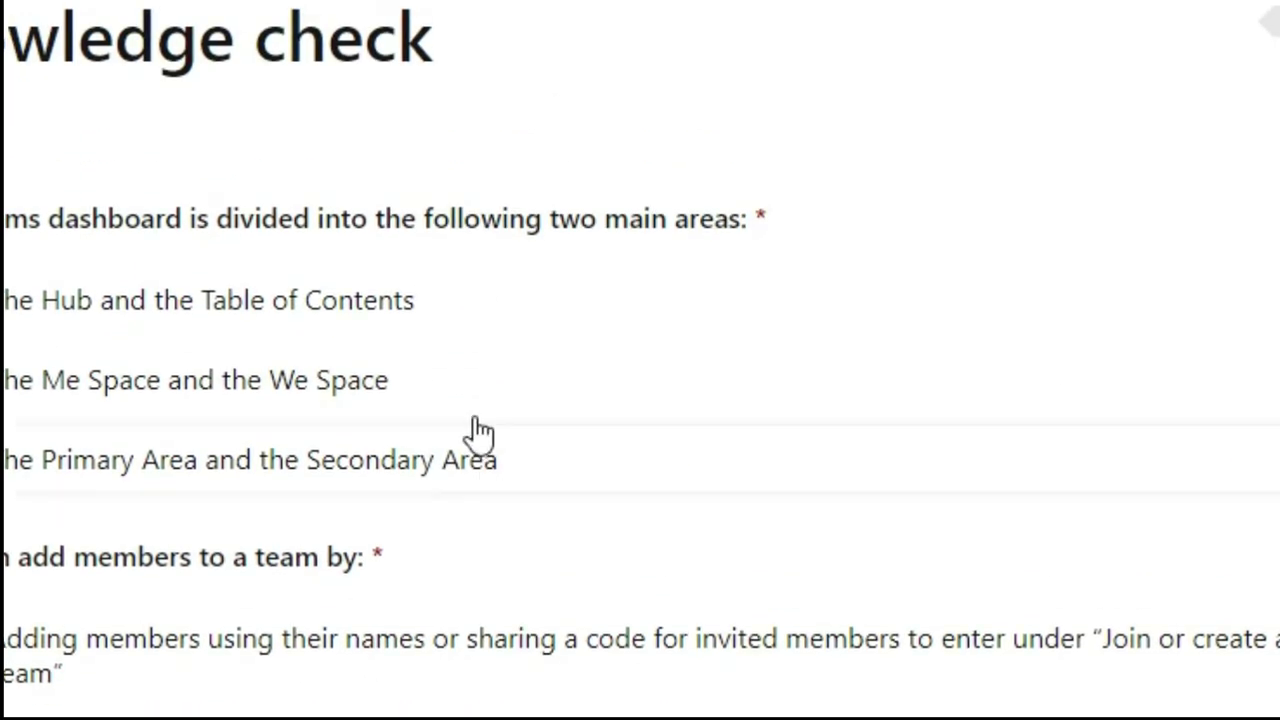
{"action": "scroll", "coordinate": [443, 648], "scroll_direction": "down", "scroll_amount": 14}
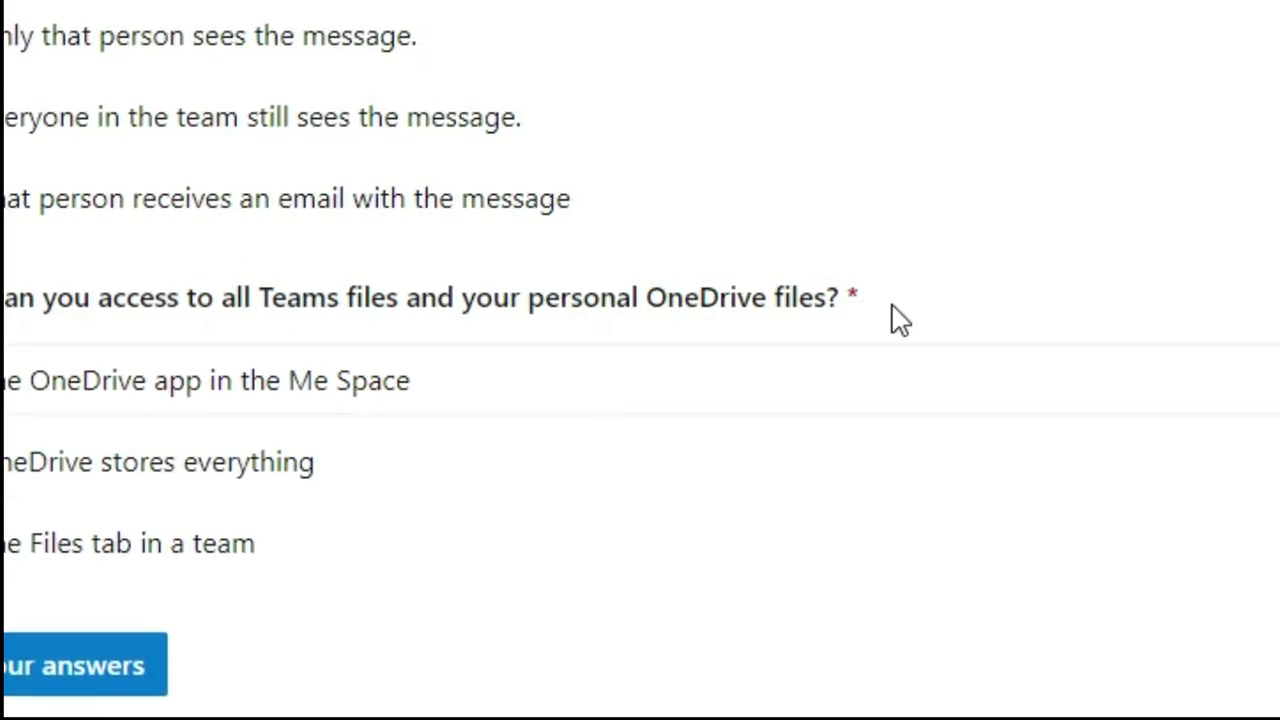
{"action": "scroll", "coordinate": [900, 320], "scroll_direction": "up", "scroll_amount": 15}
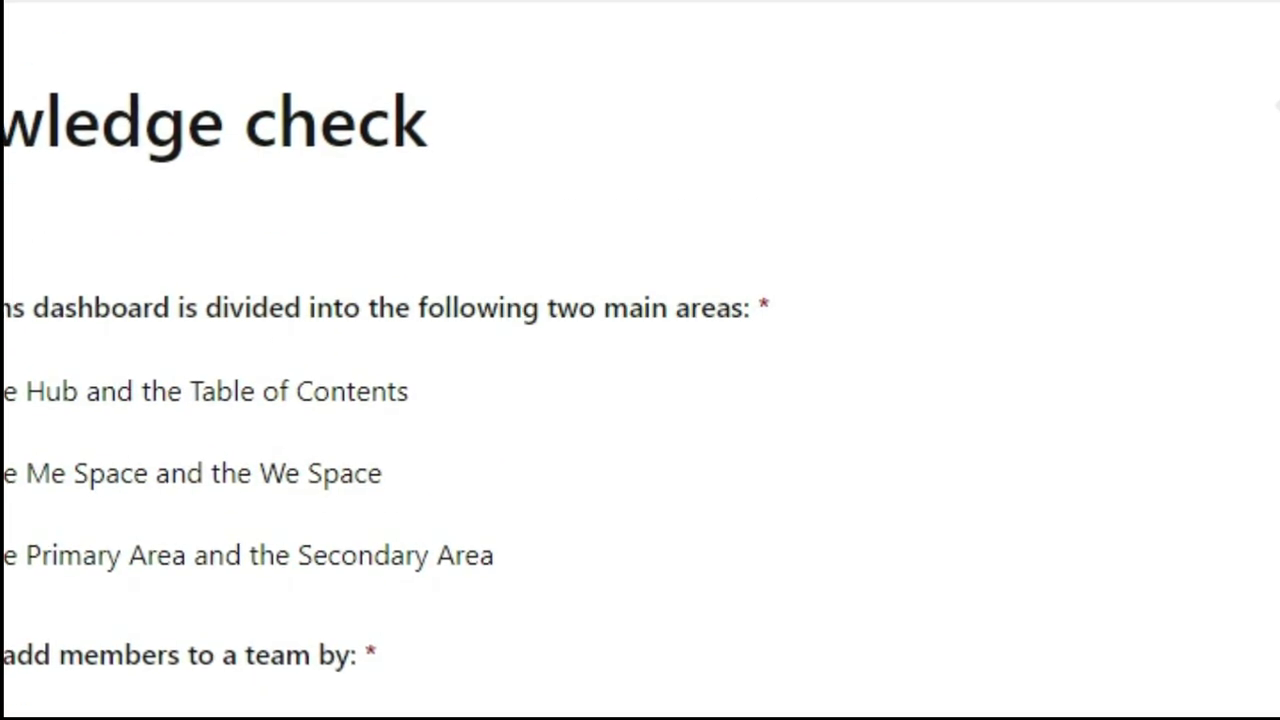
{"action": "scroll", "coordinate": [640, 360], "scroll_direction": "up", "scroll_amount": 2}
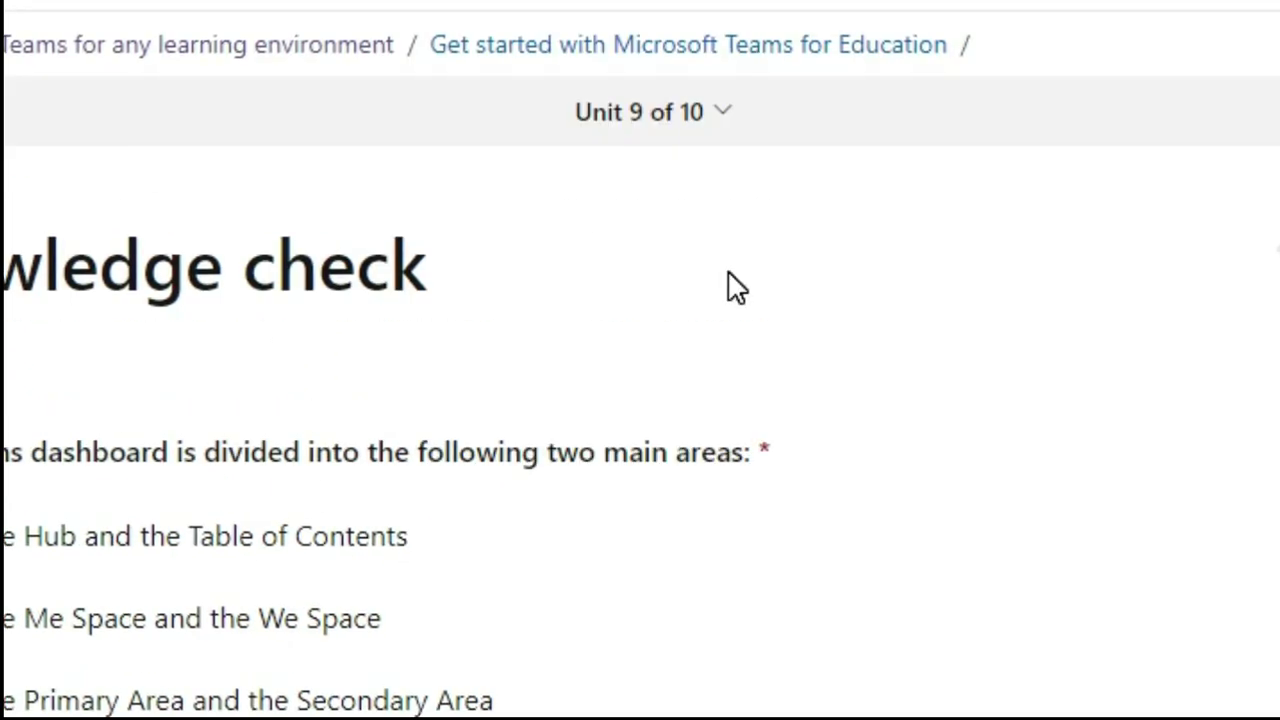